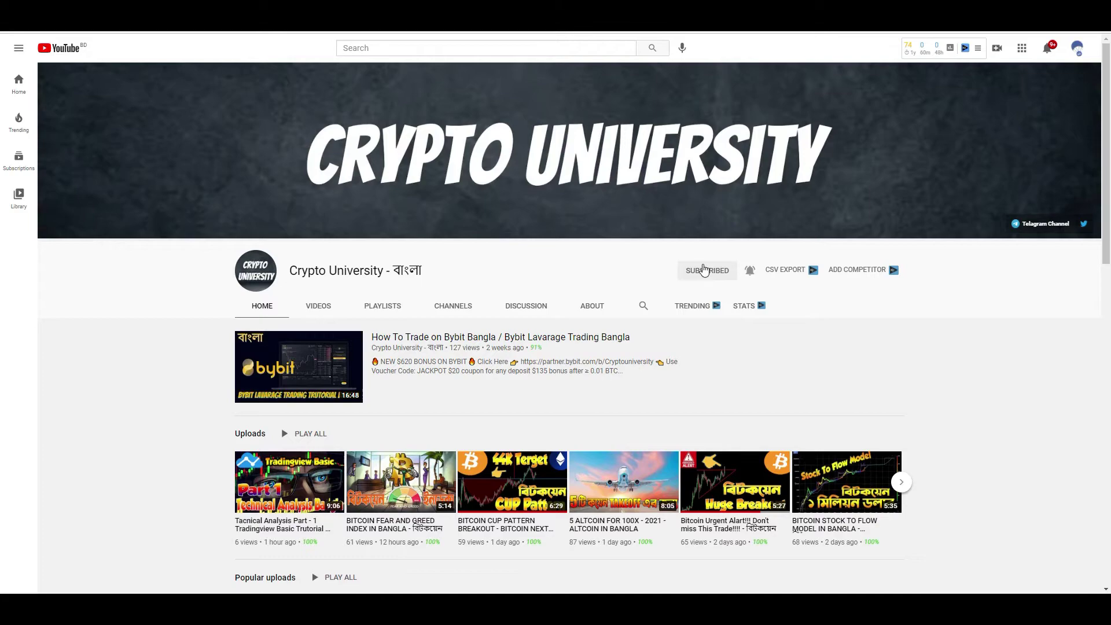
Check the subscription and notification options of the Crypto University channel
left_click(724, 270)
key("Escape")
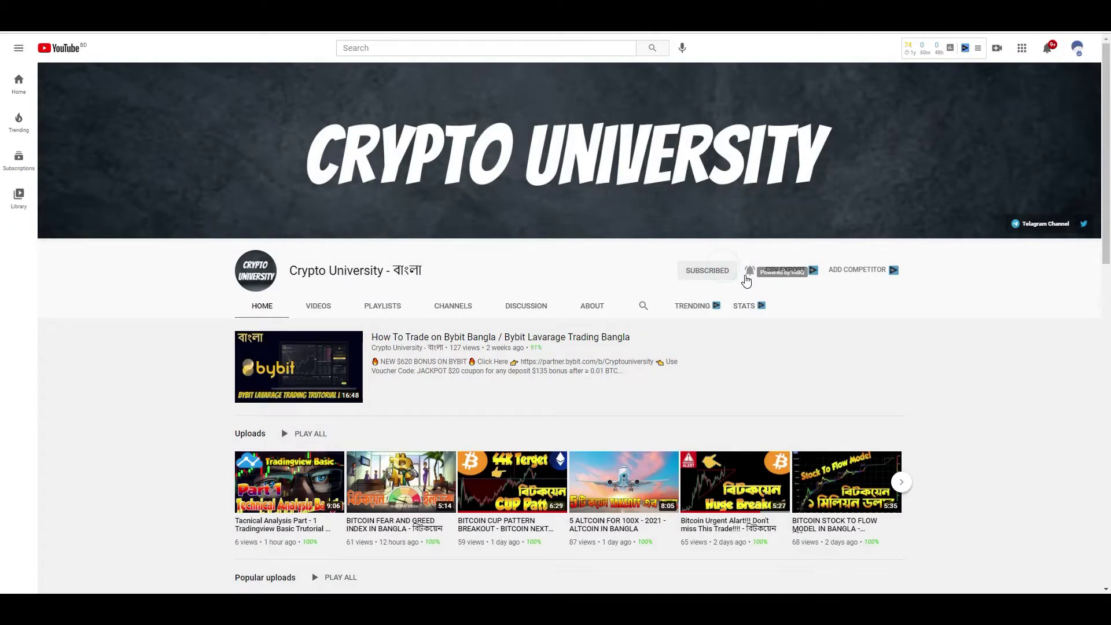
left_click(749, 272)
left_click(771, 294)
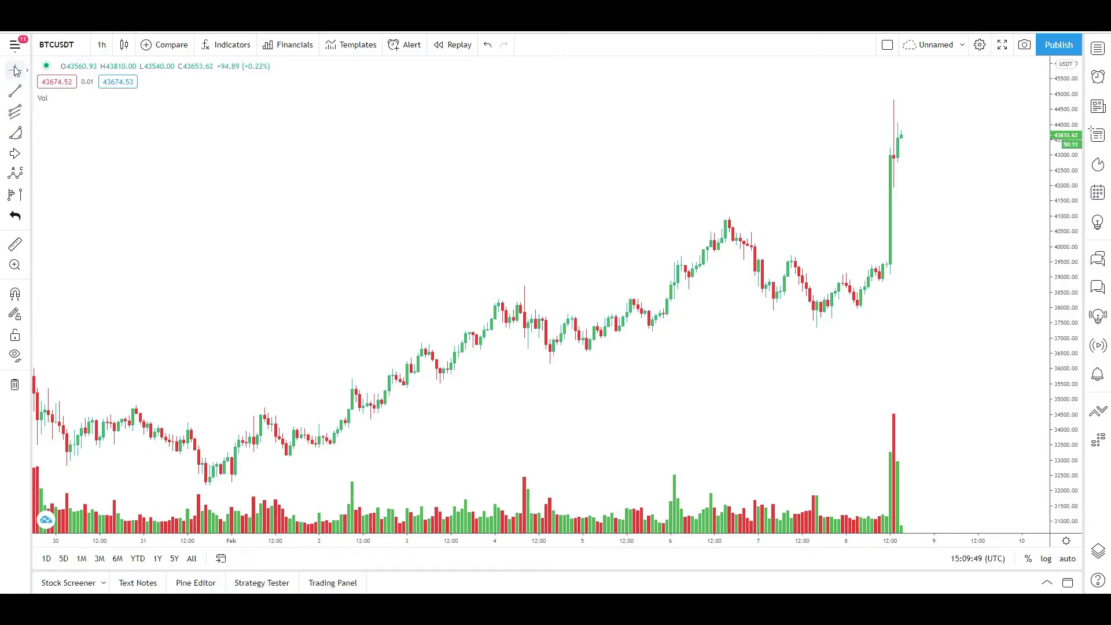
Try the Cross cursor on the BTCUSDT chart and switch to the Dot cursor
left_click(26, 70)
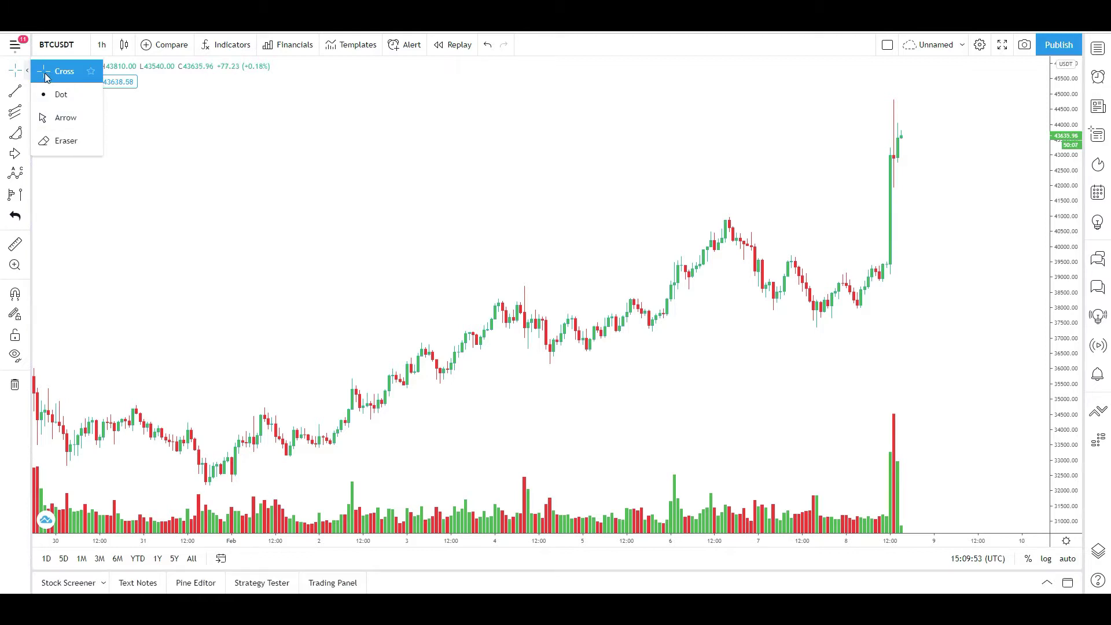
left_click(47, 77)
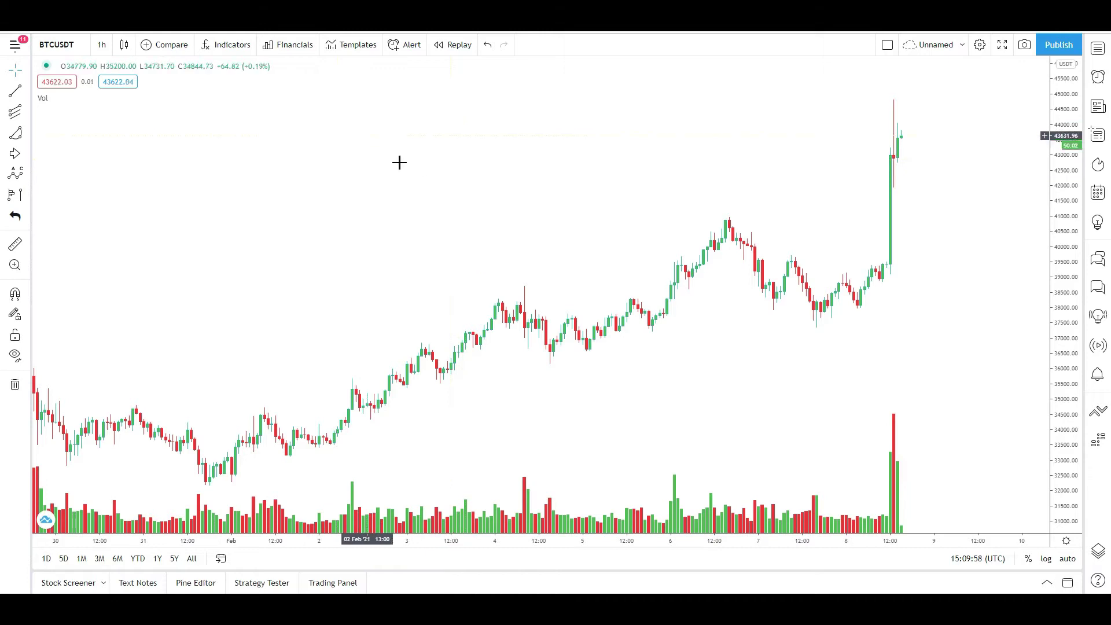
left_click(26, 69)
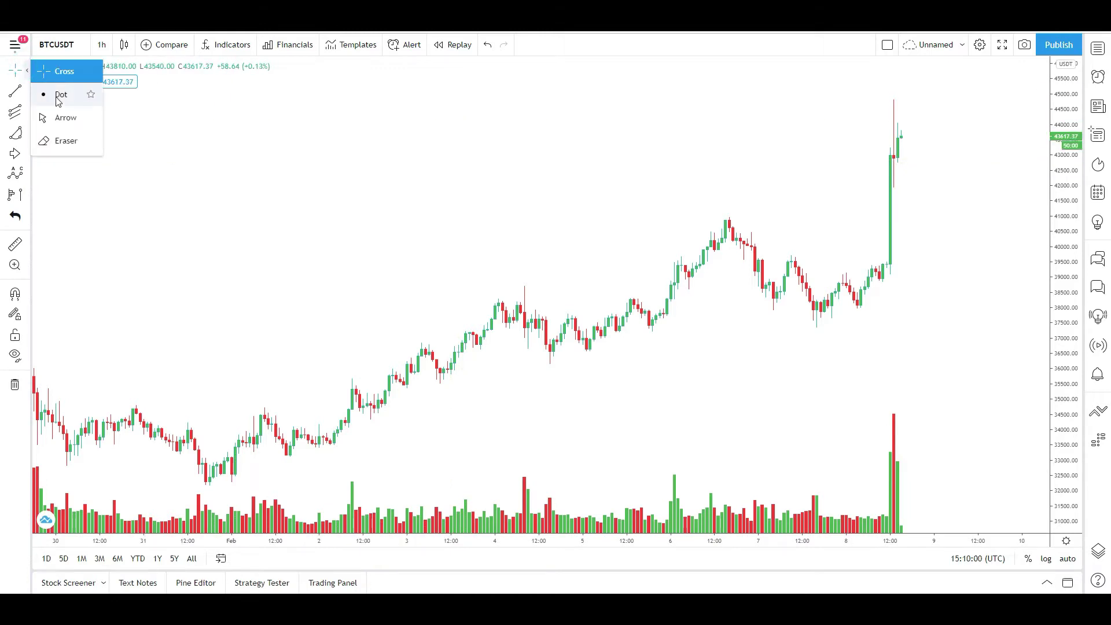
left_click(49, 98)
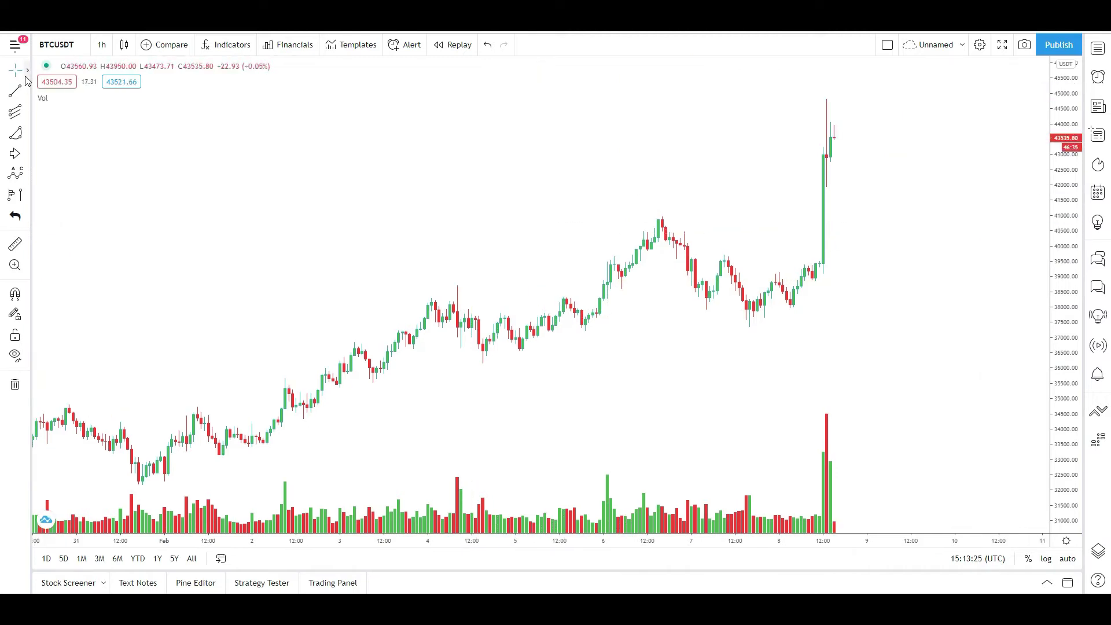
Set the chart cursor to Cross
left_click(26, 70)
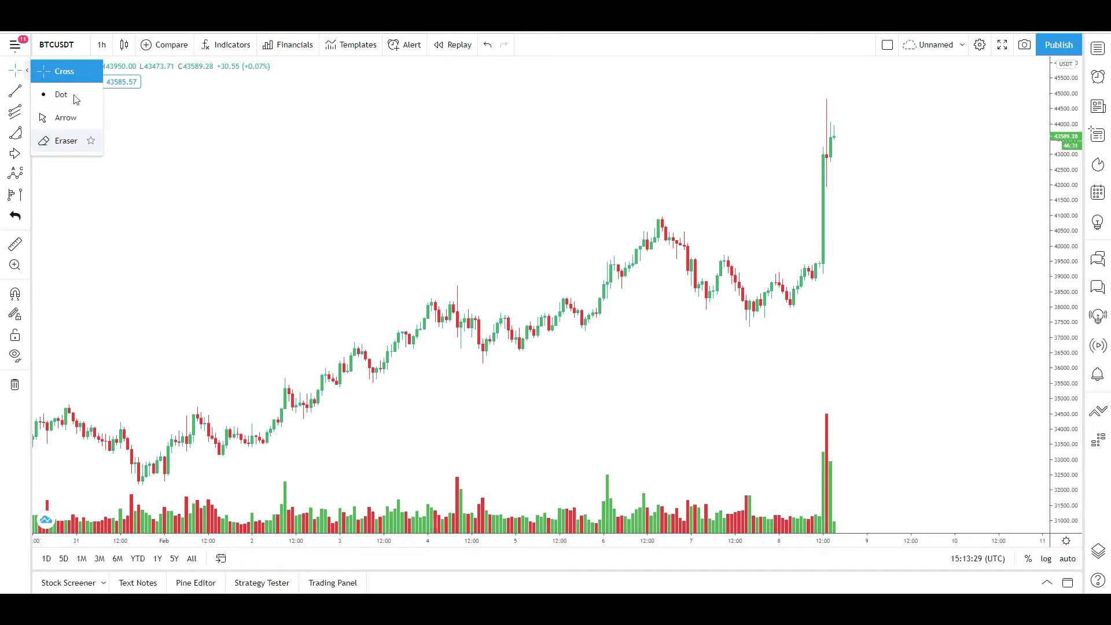
left_click(46, 71)
left_click_drag(845, 318, 763, 288)
scroll(763, 287, "down", 2)
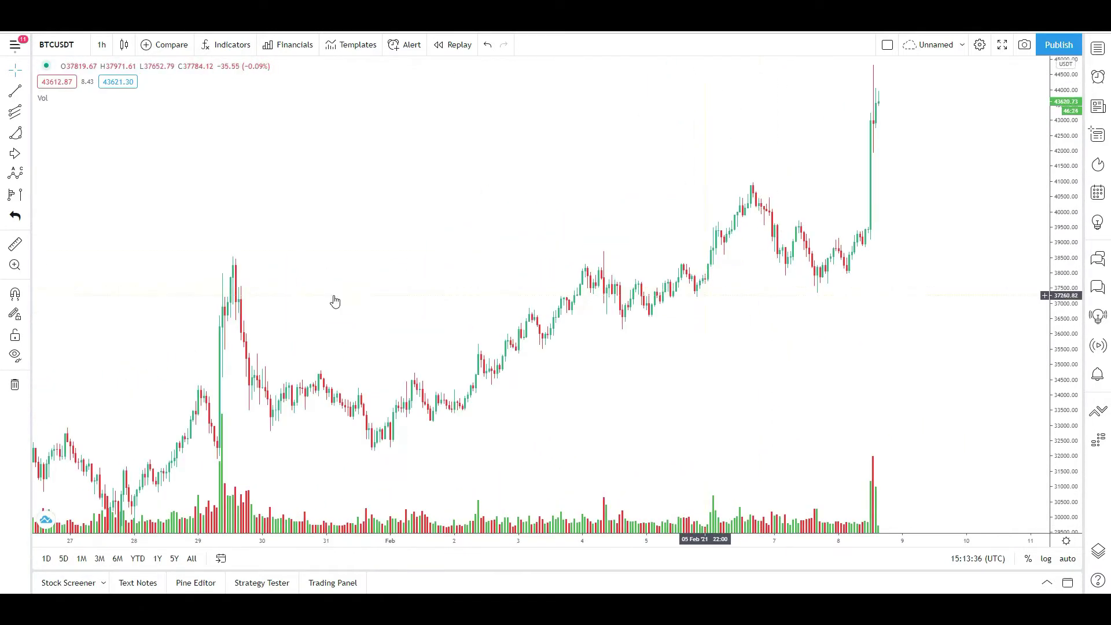
Draw a freehand brush circle around the 29 January price peak and return to the Cross cursor
left_click(29, 114)
left_click(27, 137)
left_click(62, 136)
mouse_move(252, 258)
left_mouse_down()
mouse_move(263, 310)
mouse_move(210, 283)
mouse_move(242, 247)
left_mouse_up()
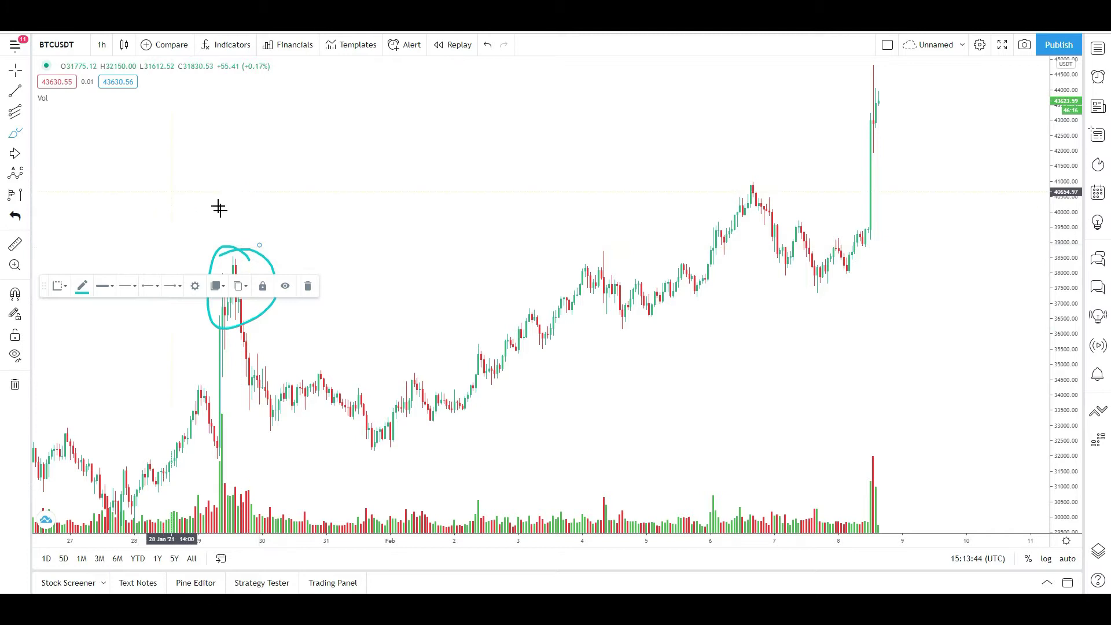
left_click(15, 70)
left_click_drag(425, 141, 461, 155)
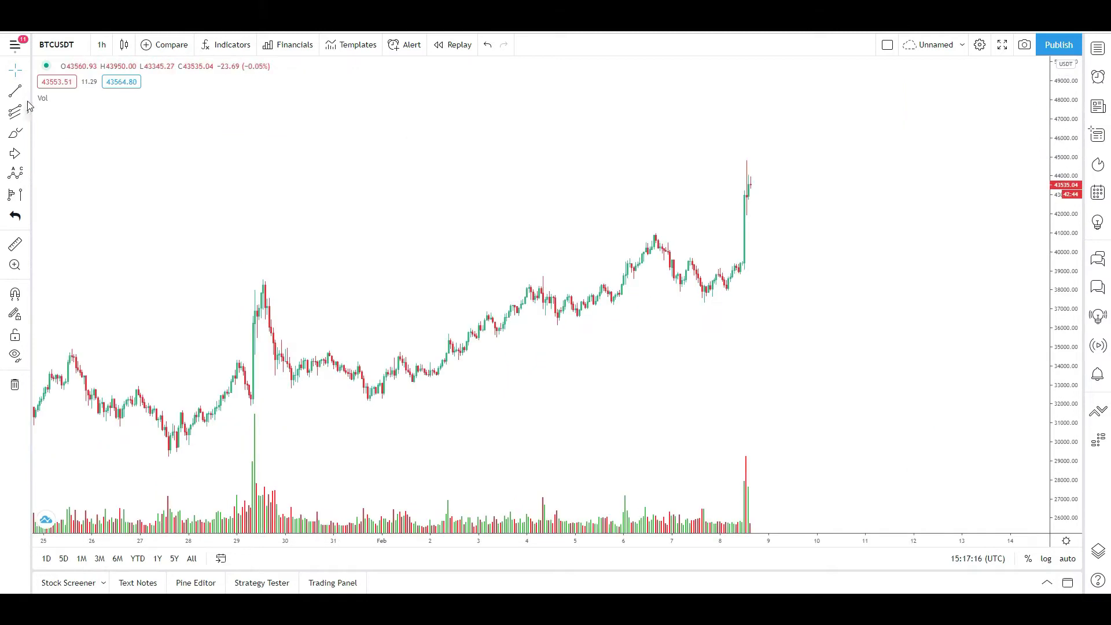
Draw two roughly parallel rising trend lines above and below the price, from 31 January to about 7–8 February
left_click(26, 94)
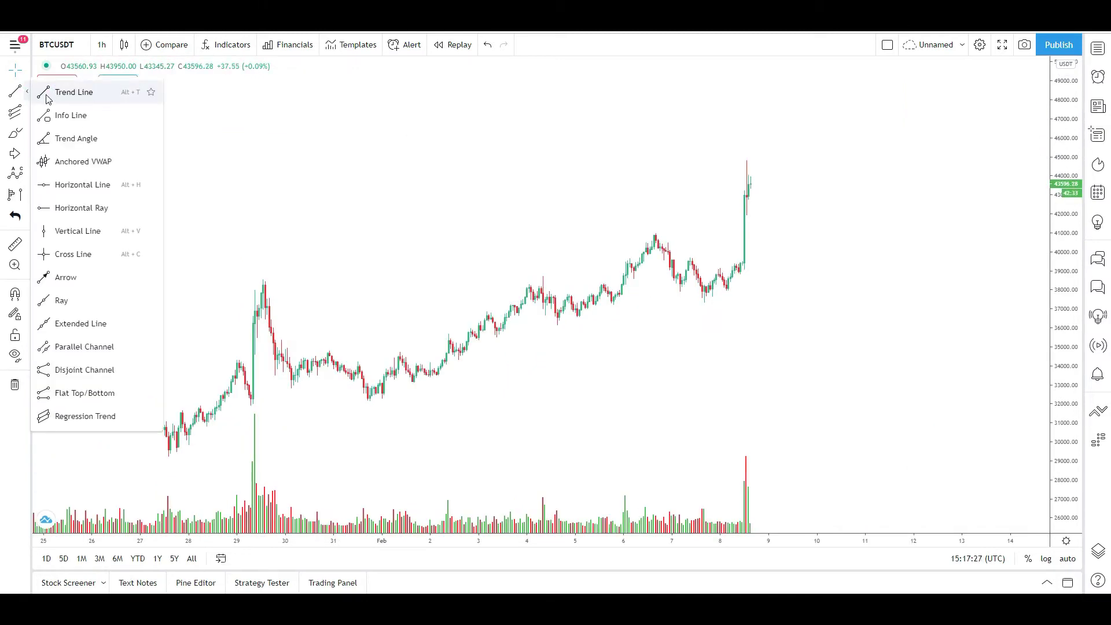
left_click(48, 94)
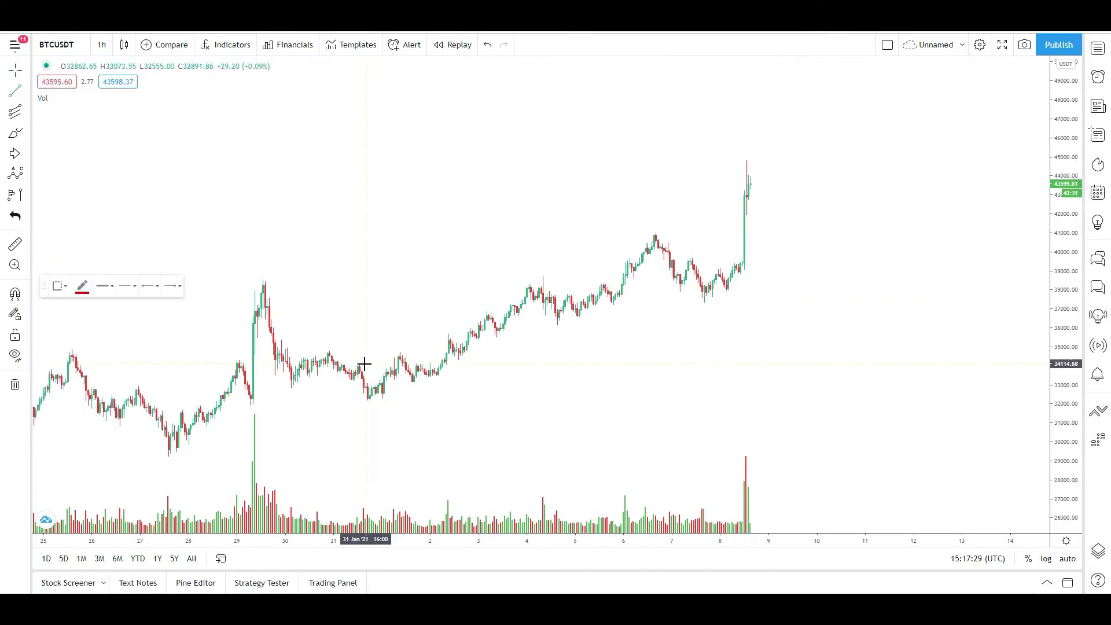
left_click(700, 215)
left_click(261, 286)
left_click(664, 345)
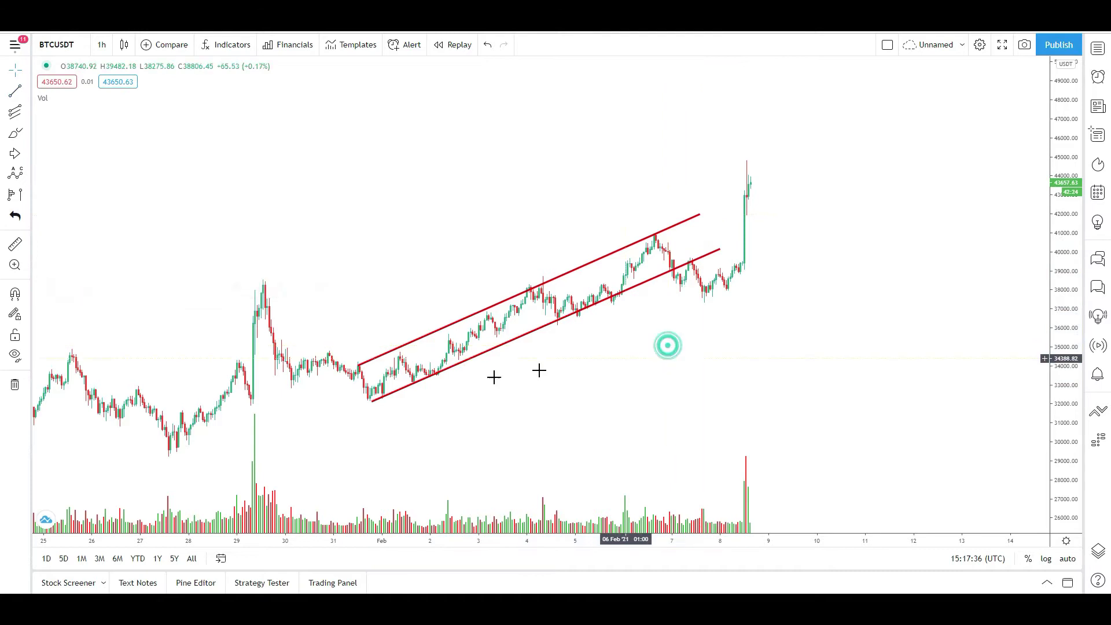
left_click(372, 404)
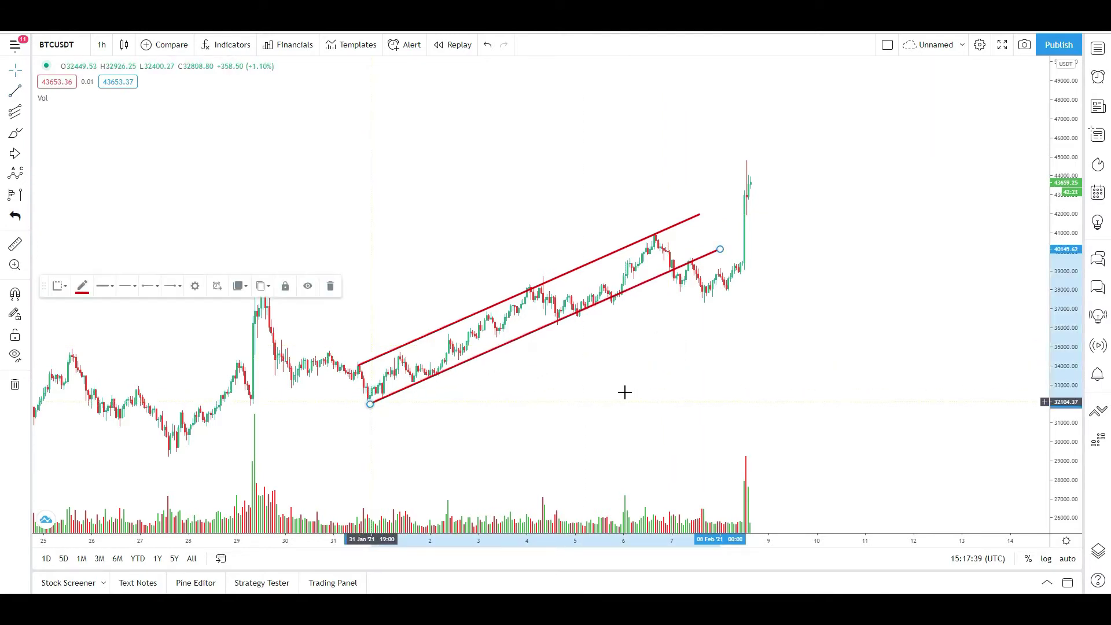
left_click(687, 349)
Draw two trend lines converging at about 43500 on 4 February, starting near 47547 on 31 January and 39750 on 30 January
left_click(347, 108)
left_click(531, 185)
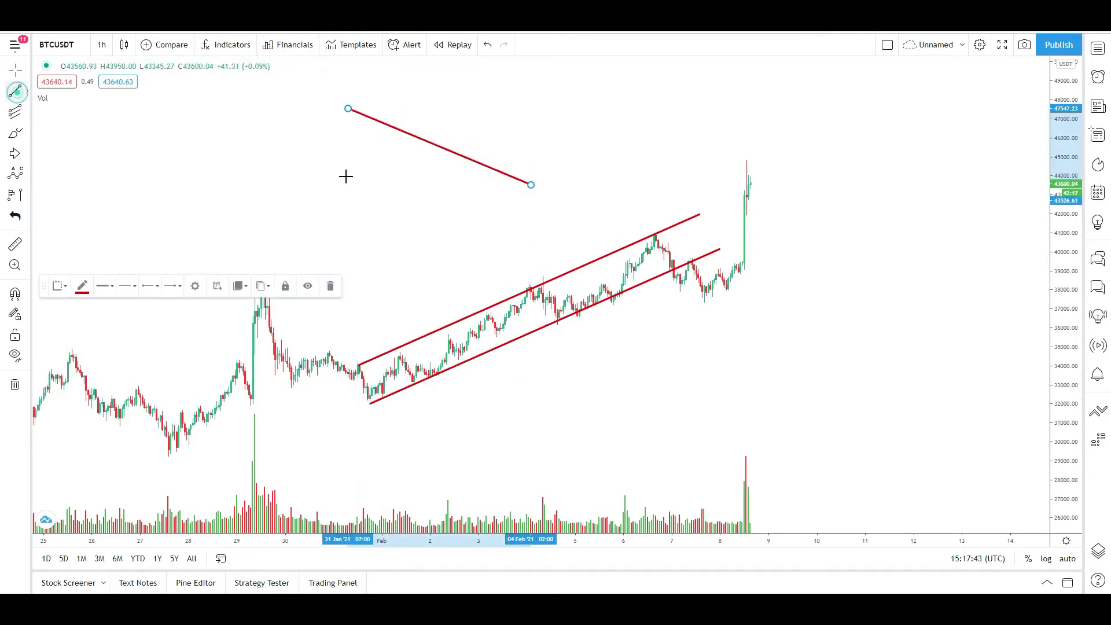
left_click(317, 256)
left_click(531, 185)
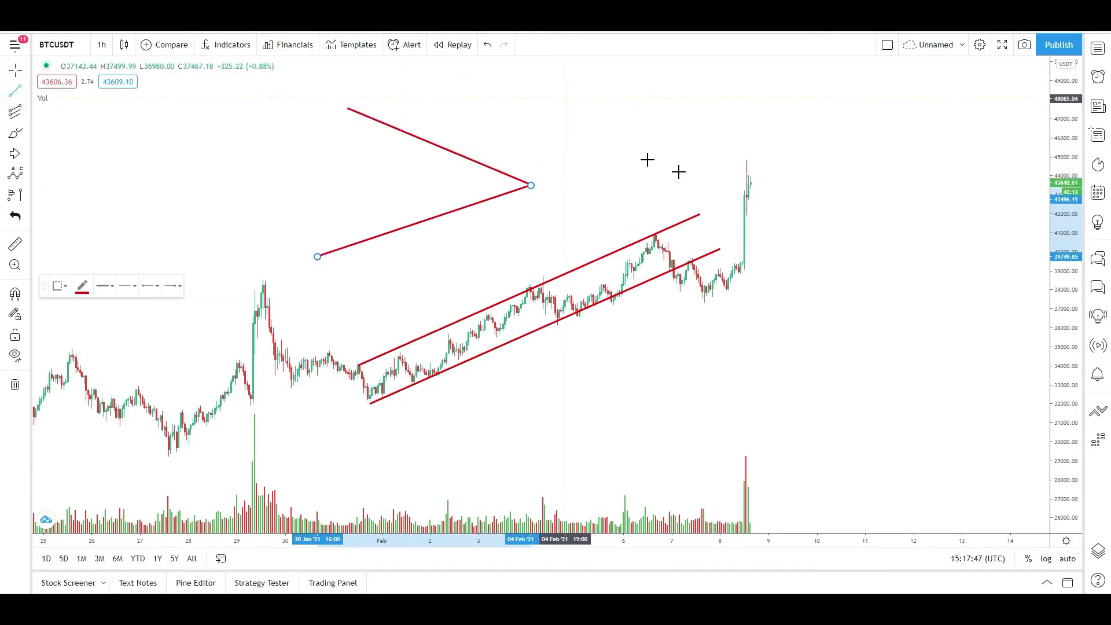
Draw two trend lines meeting near 43300 on 11 February, starting at about 46146 on 7 February and 47821 on 9 February
left_click(684, 135)
left_click(887, 188)
mouse_move(47, 101)
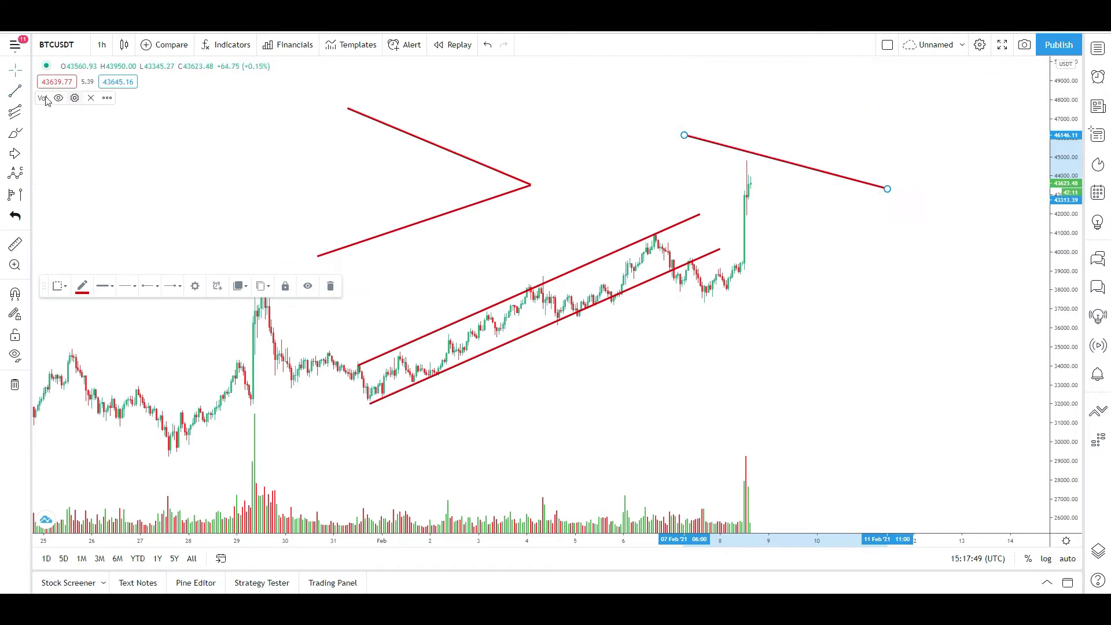
left_click(15, 92)
left_click(887, 189)
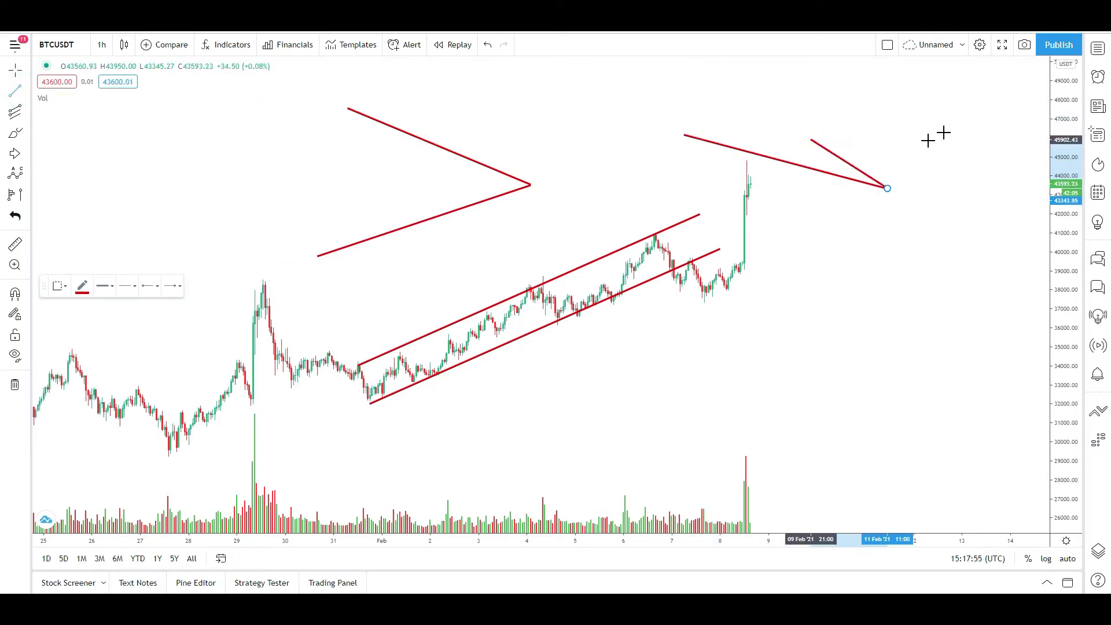
left_click(944, 134)
left_click_drag(944, 133, 782, 101)
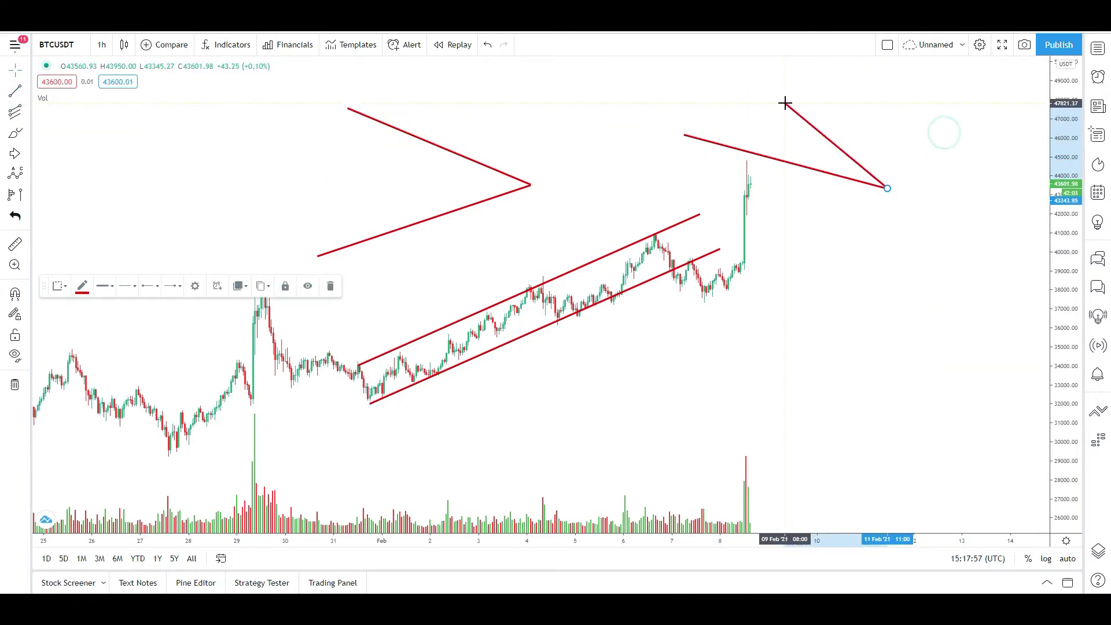
left_click(314, 314)
scroll(347, 329, "down", 5)
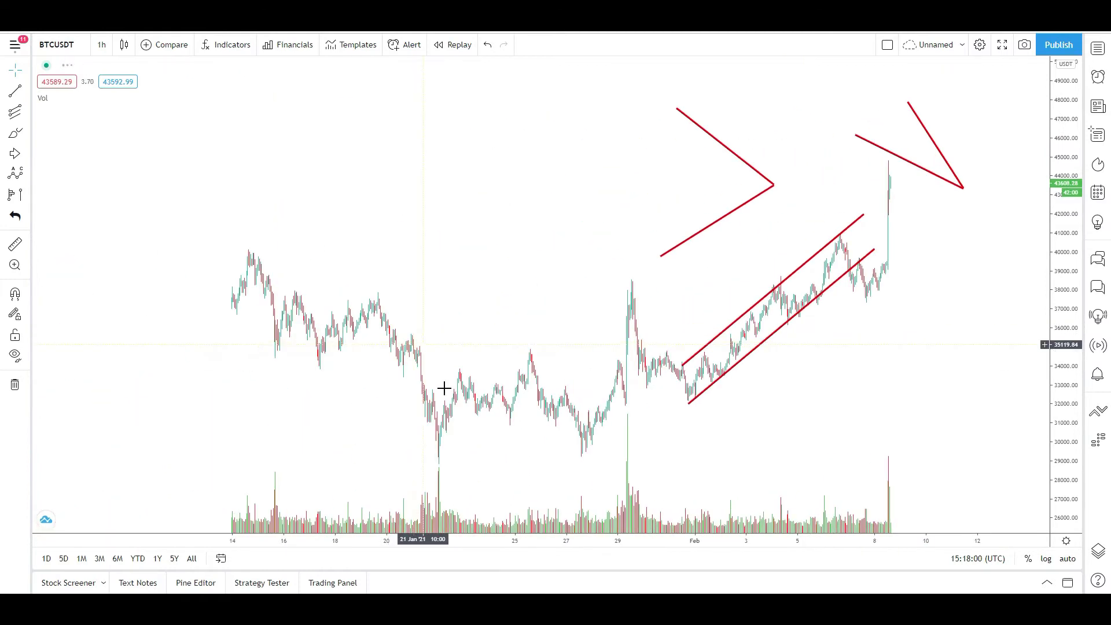
scroll(583, 391, "up", 5)
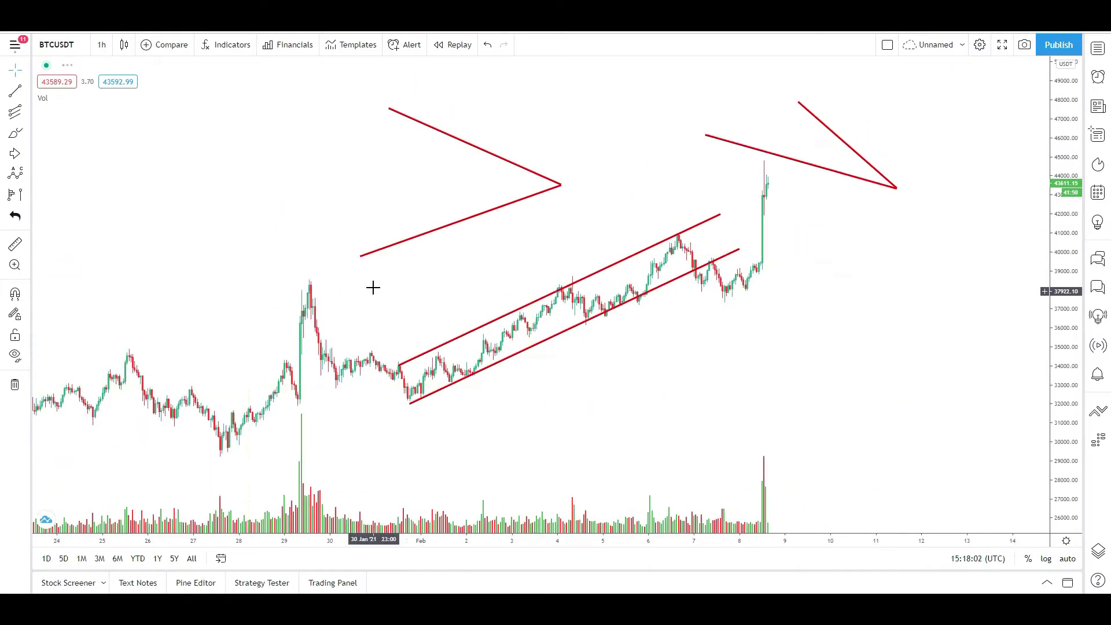
Draw an info line from about 32013 on 31 January to about 39597 on 7 February, and delete it
left_click(29, 92)
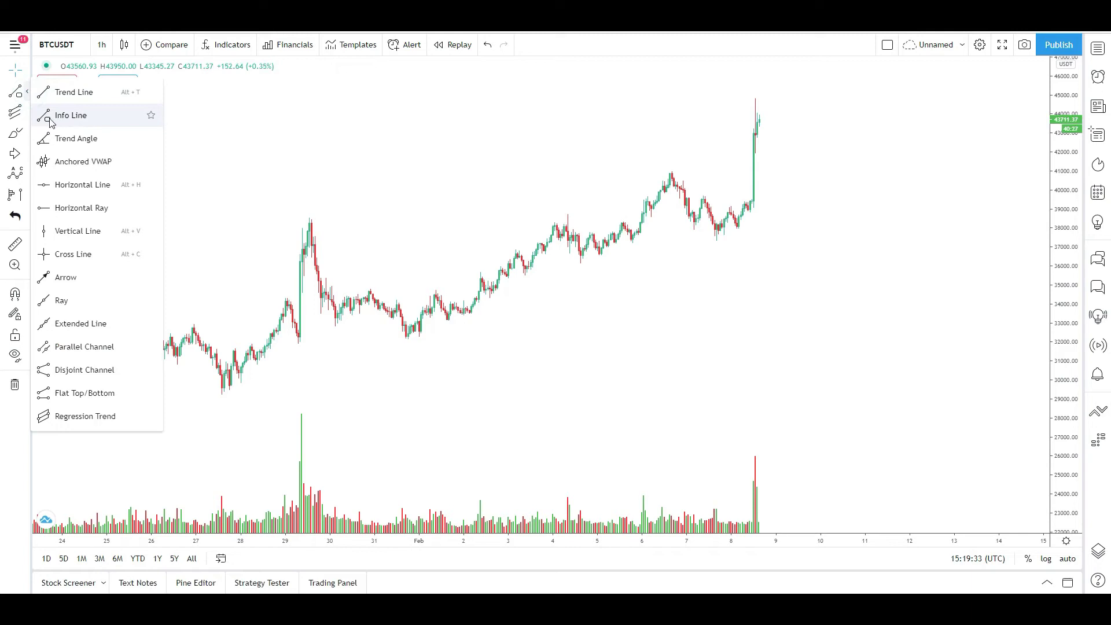
left_click(75, 123)
left_click(406, 341)
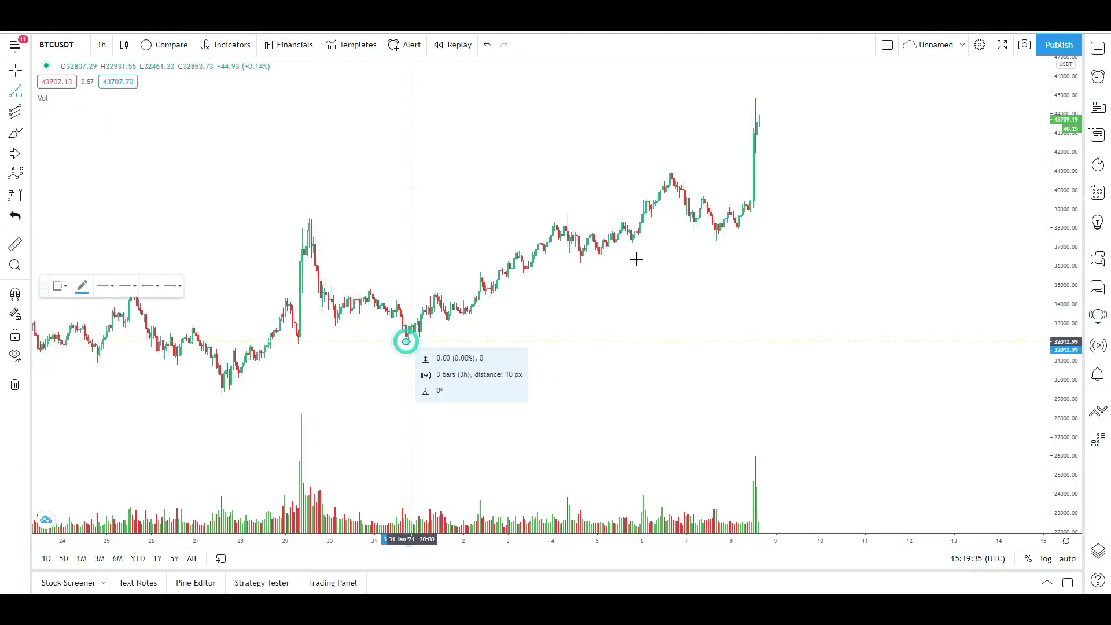
left_click(705, 197)
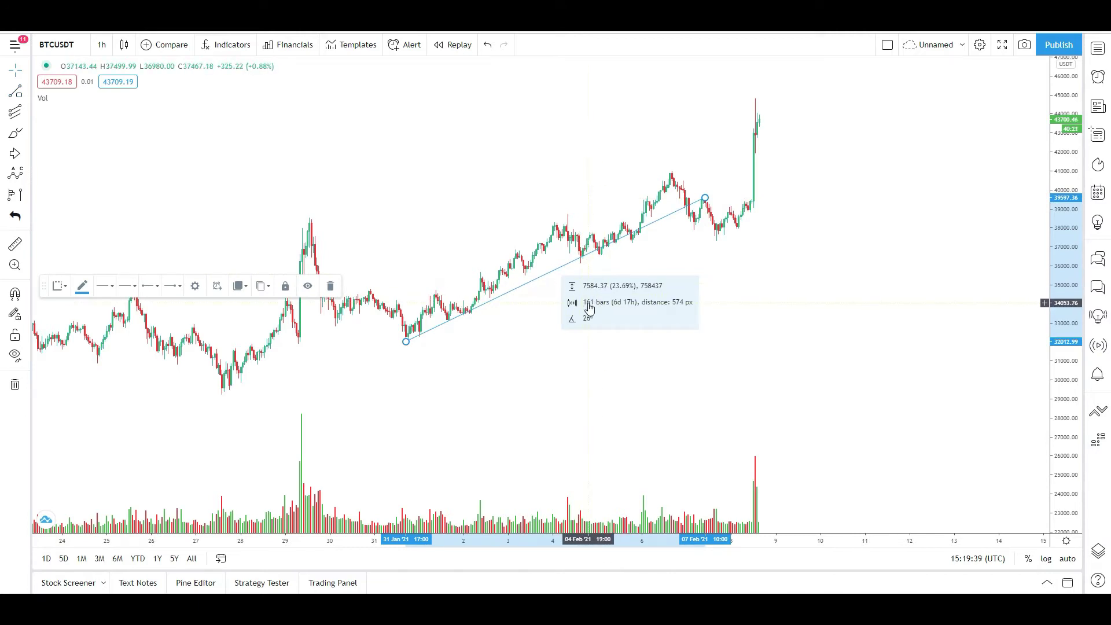
scroll(589, 310, "up", 1)
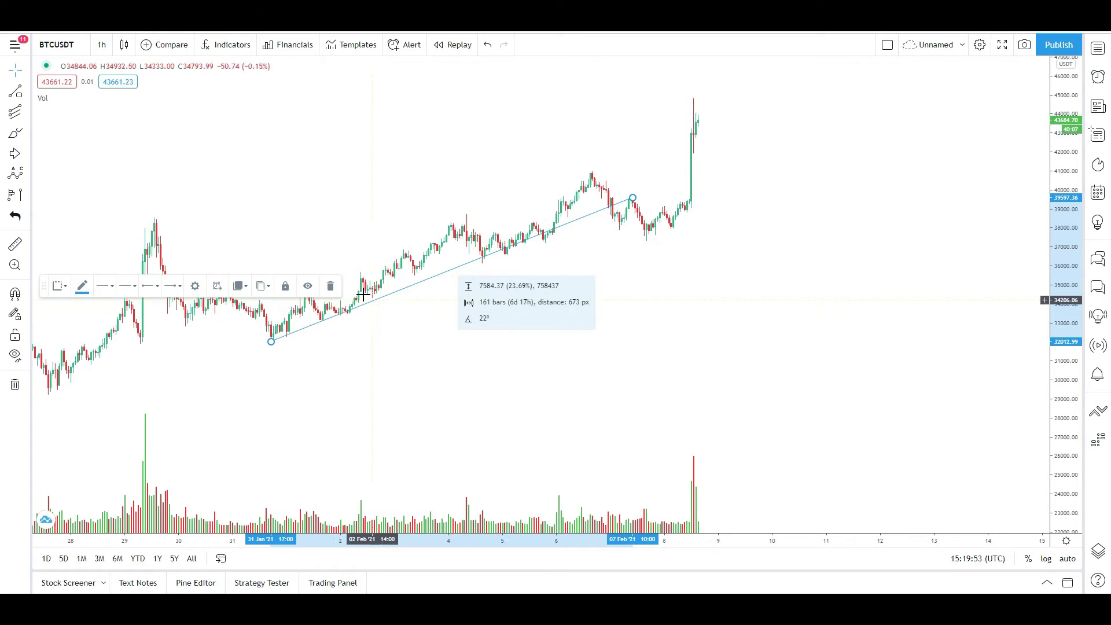
scroll(392, 328, "down", 1)
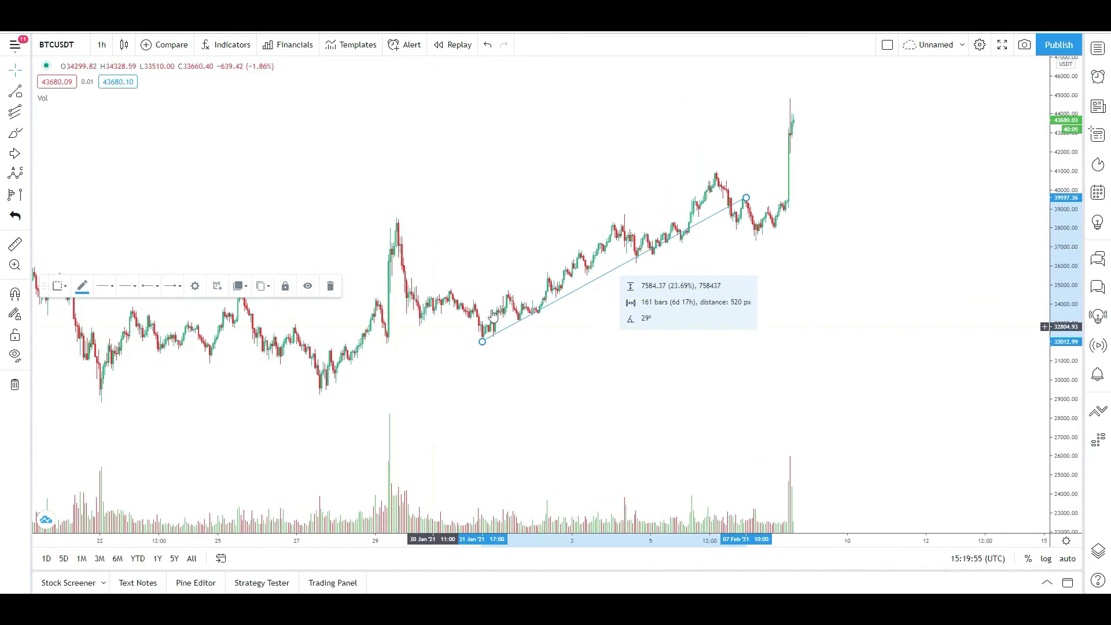
left_click(330, 286)
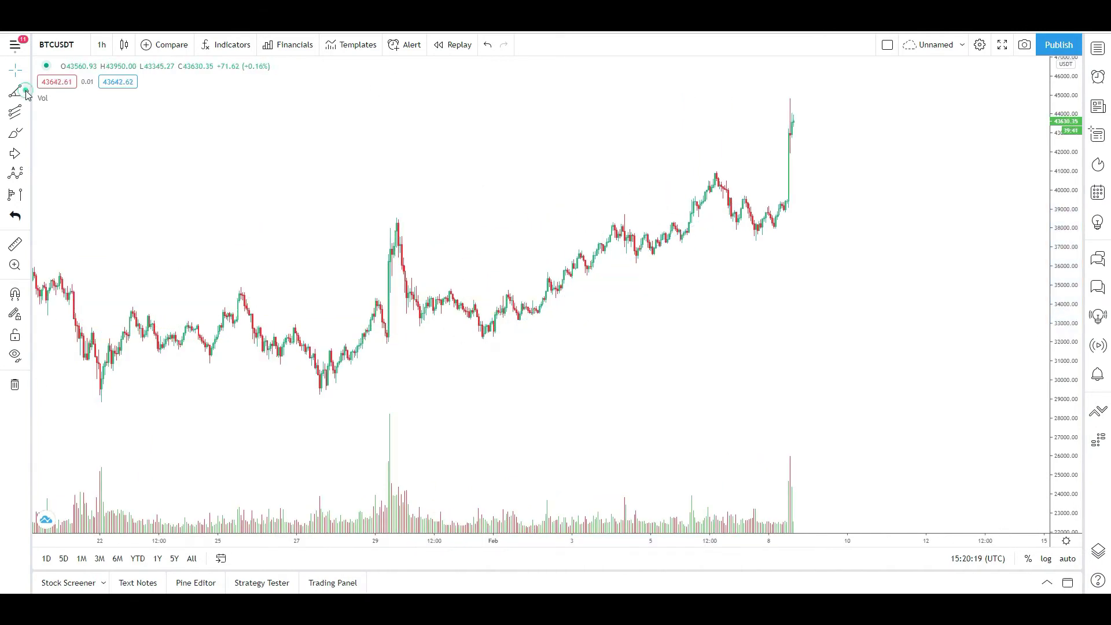
Draw a trend angle from the 29 January peak at about -51°, and swing its end point up to about 20° and back down
left_click(26, 91)
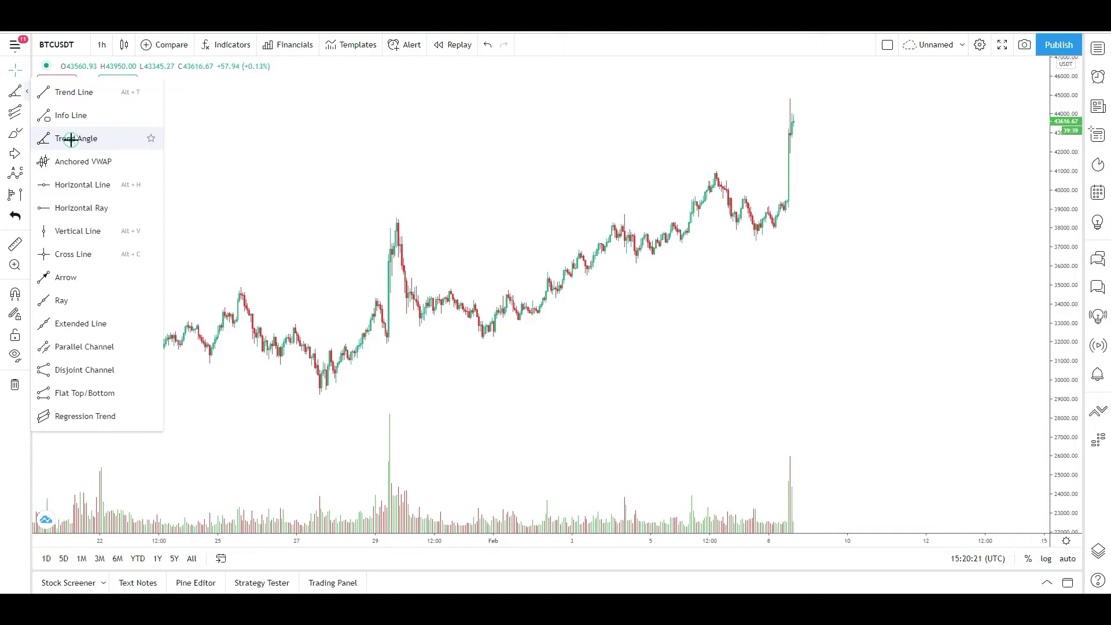
left_click(71, 139)
left_click(419, 237)
left_click(514, 362)
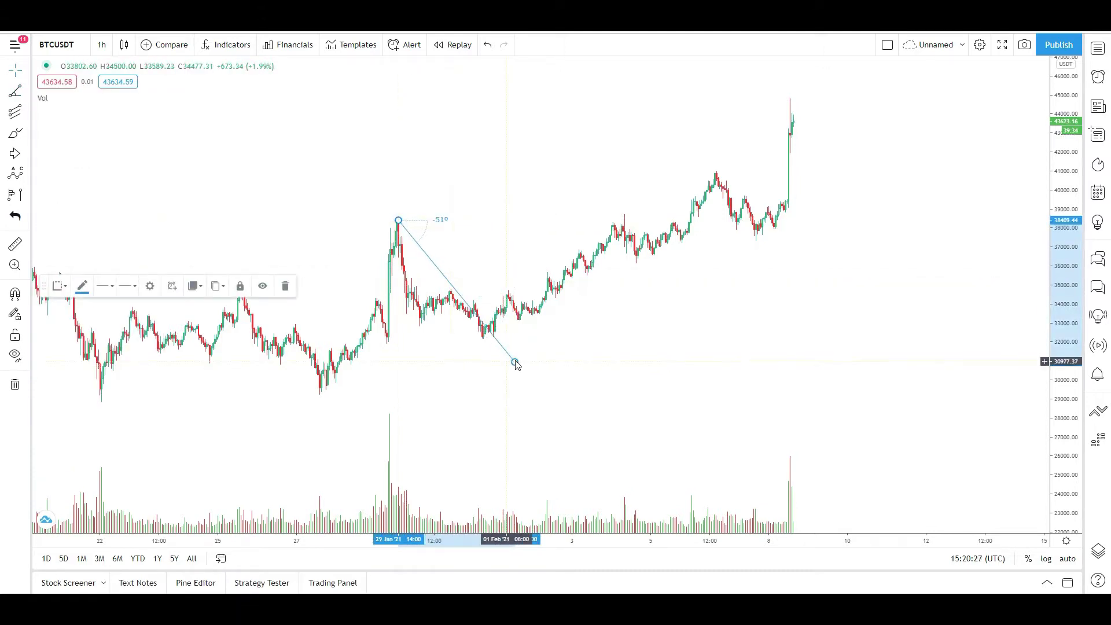
left_click_drag(514, 362, 622, 138)
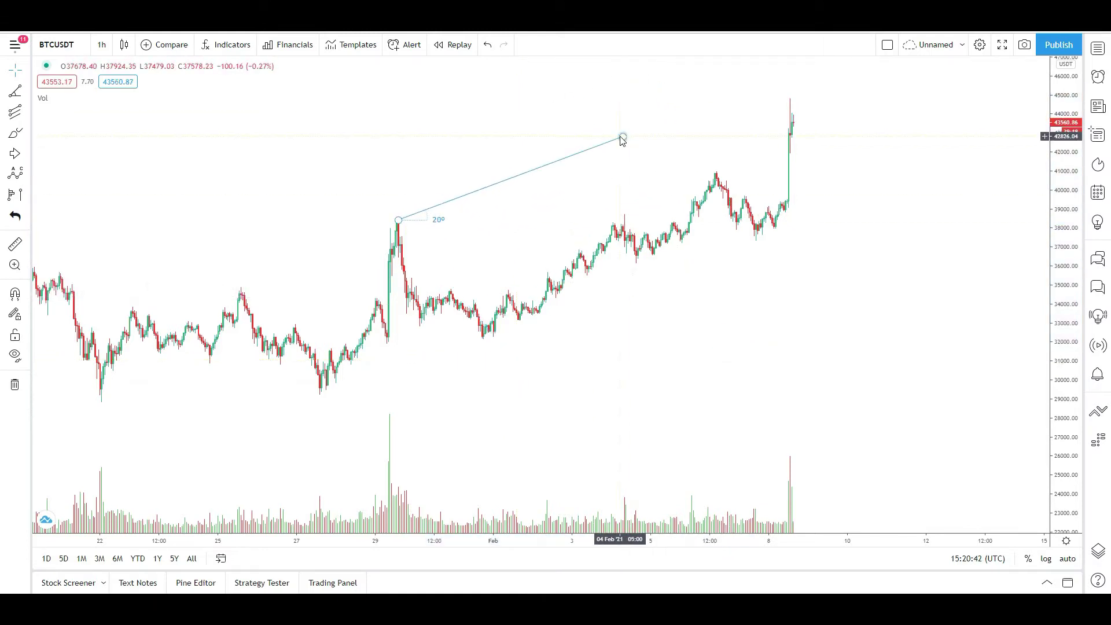
left_click_drag(622, 139, 412, 405)
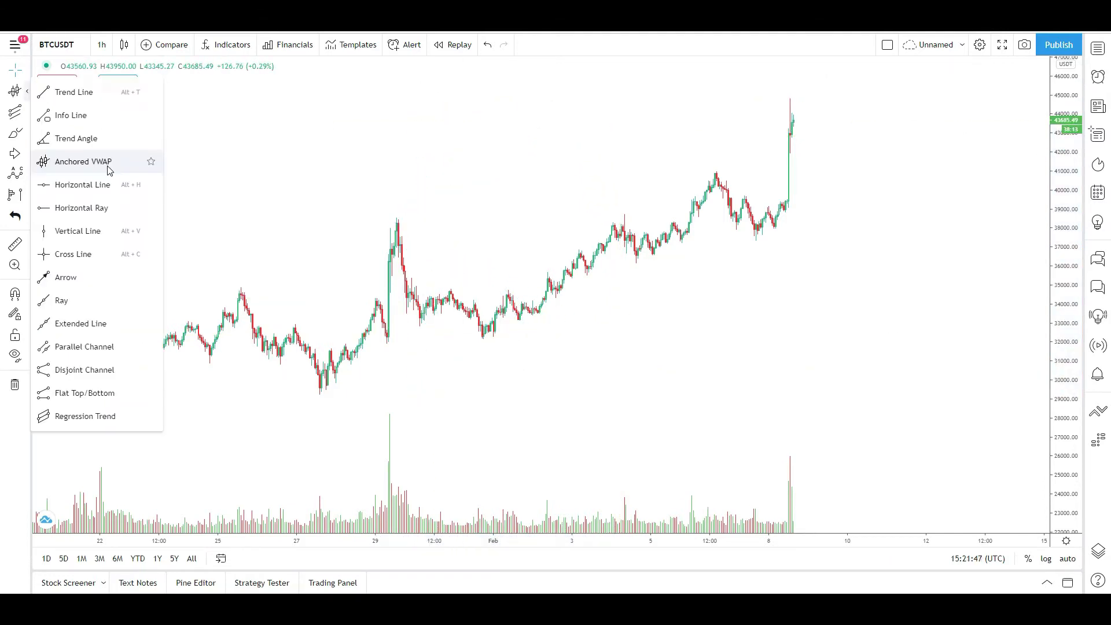
Place an Anchored VWAP starting from the candles at the beginning of February
left_click(110, 163)
left_click(497, 319)
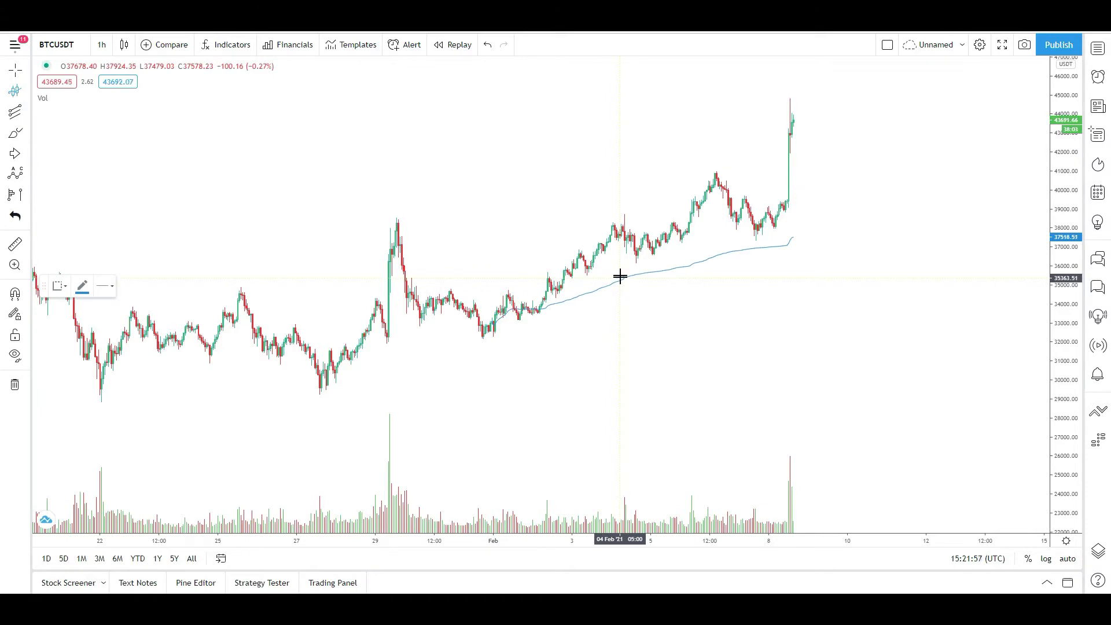
scroll(672, 312, "up", 3)
scroll(570, 361, "down", 5)
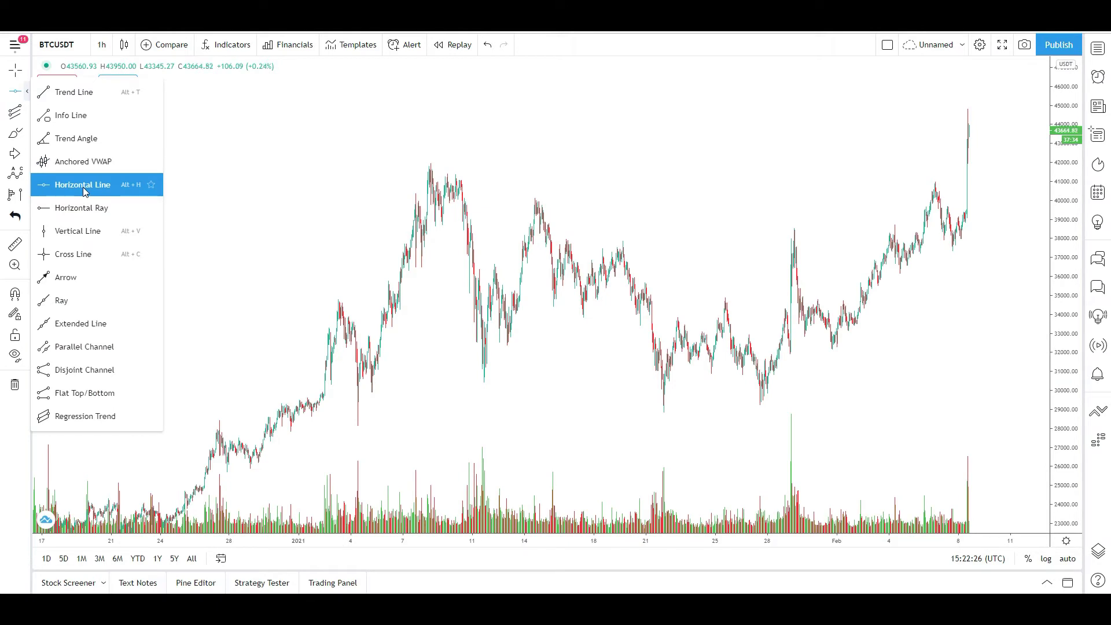
Place a horizontal line at about 41912 on the 8 January price peak
left_click(84, 185)
scroll(376, 193, "up", 2)
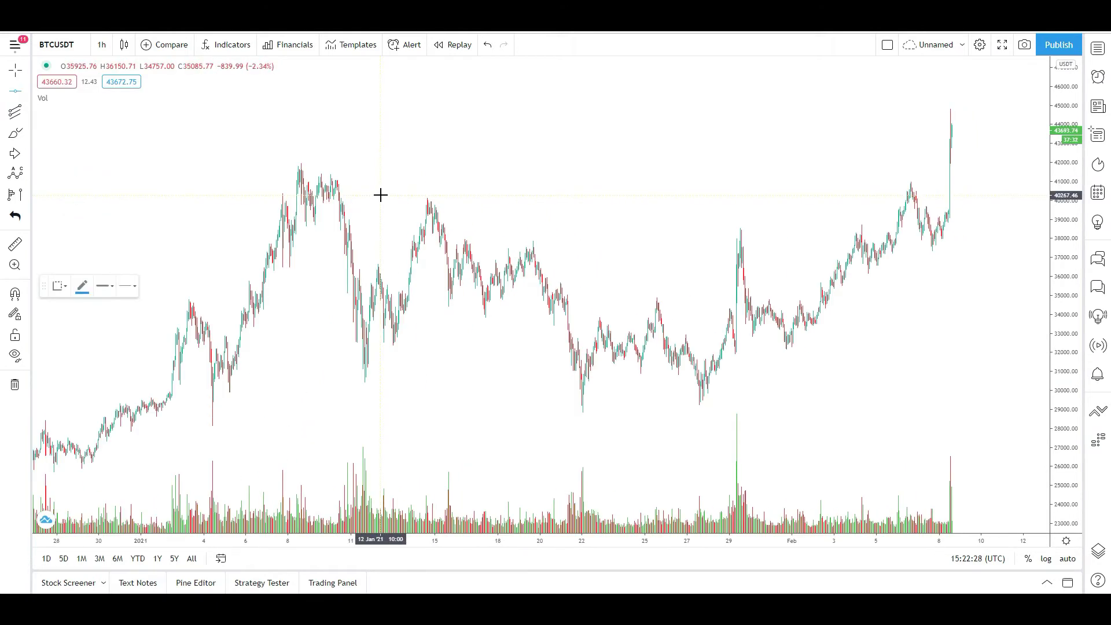
left_click(291, 164)
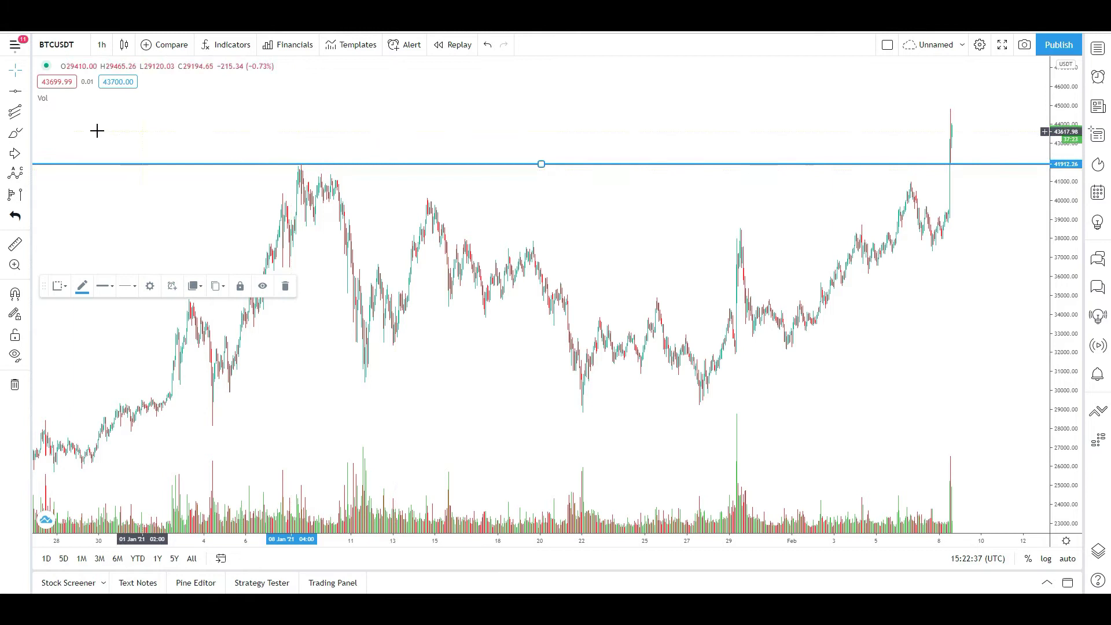
Place a horizontal ray at about 40024 starting from the 14 January price peak
left_click(409, 186)
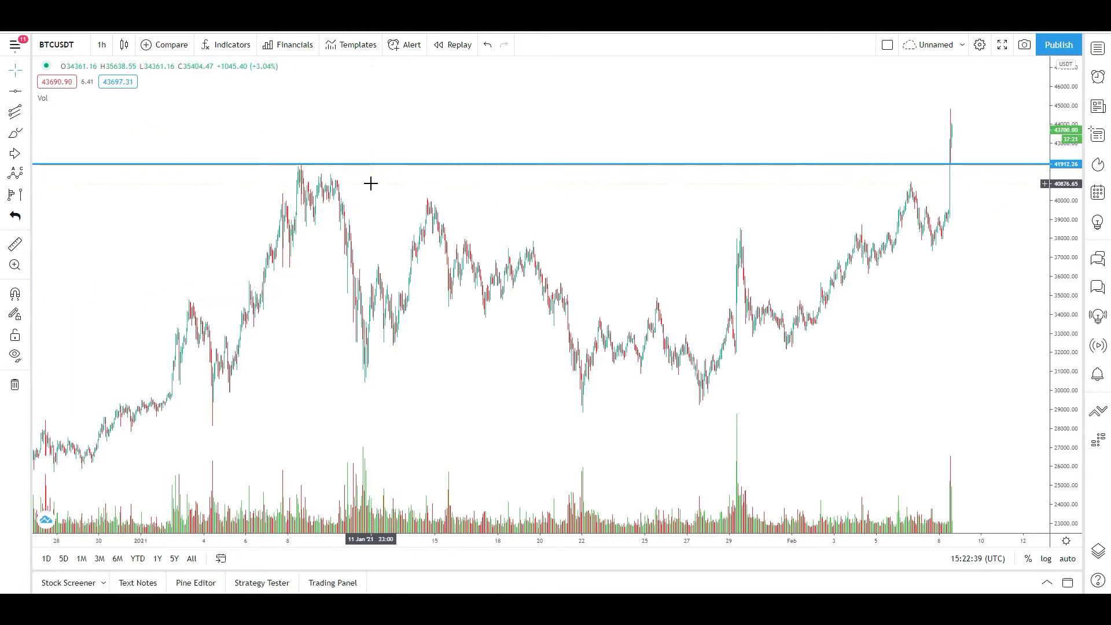
left_click_drag(370, 183, 427, 183)
scroll(432, 184, "down", 3)
scroll(517, 225, "up", 2)
scroll(517, 225, "up", 5)
left_click(26, 91)
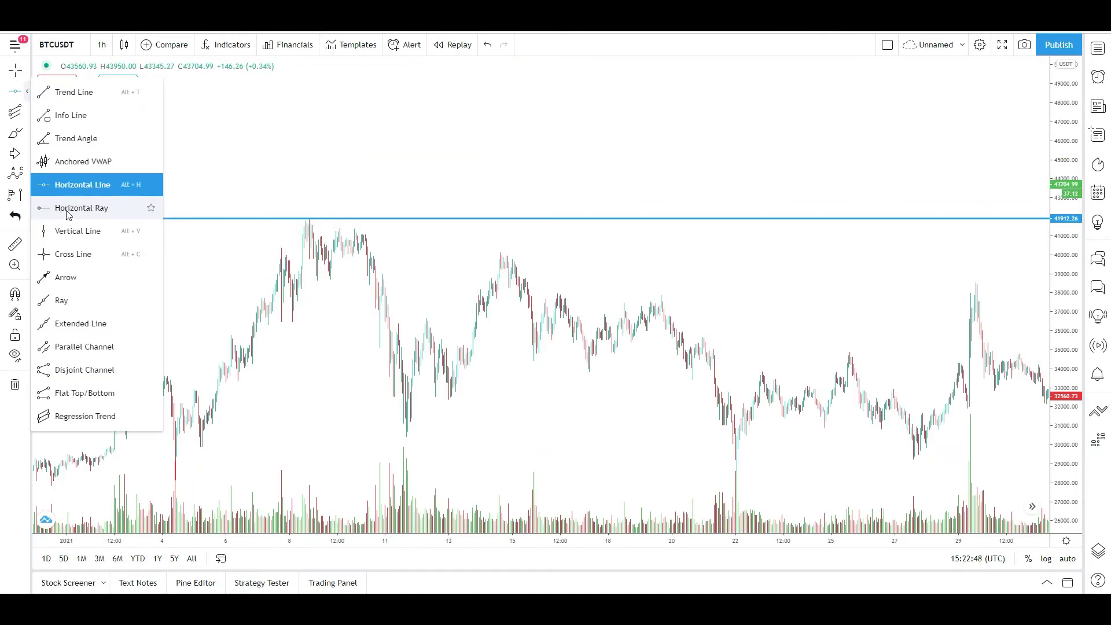
left_click(66, 209)
scroll(650, 313, "left", 5)
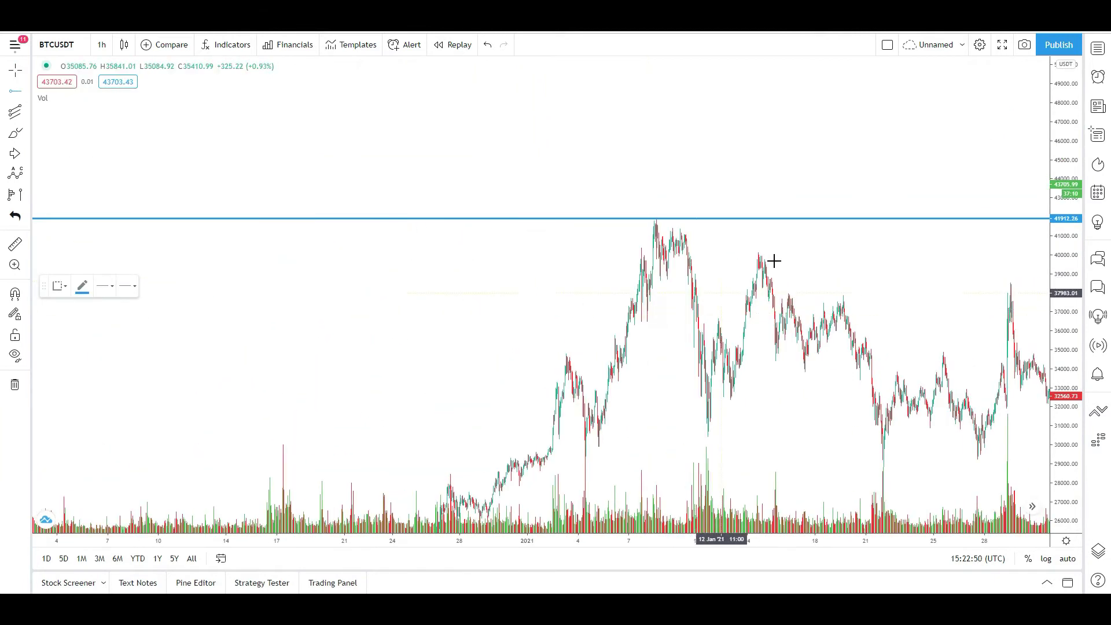
left_click(757, 253)
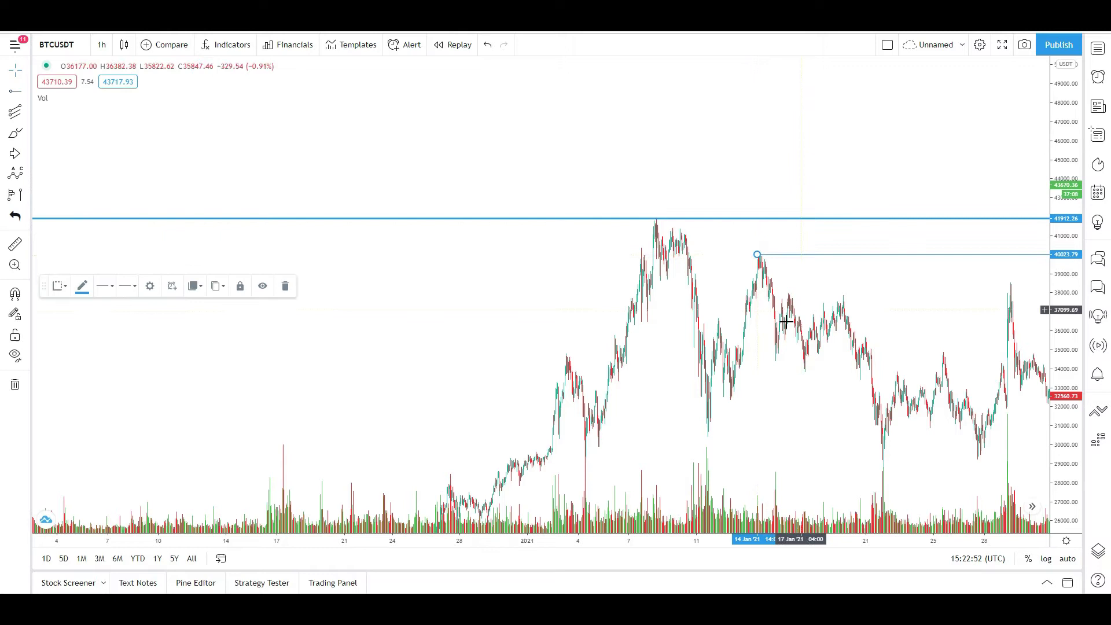
left_click_drag(756, 355, 408, 289)
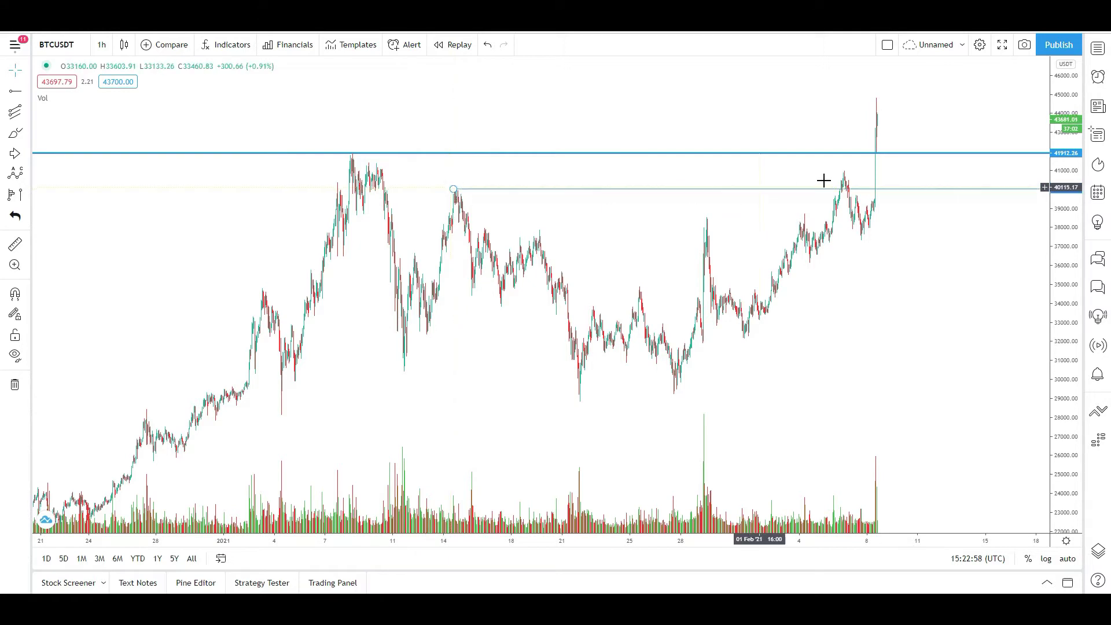
Place a vertical line through the price low at 15:00 on 27 January
left_click(26, 91)
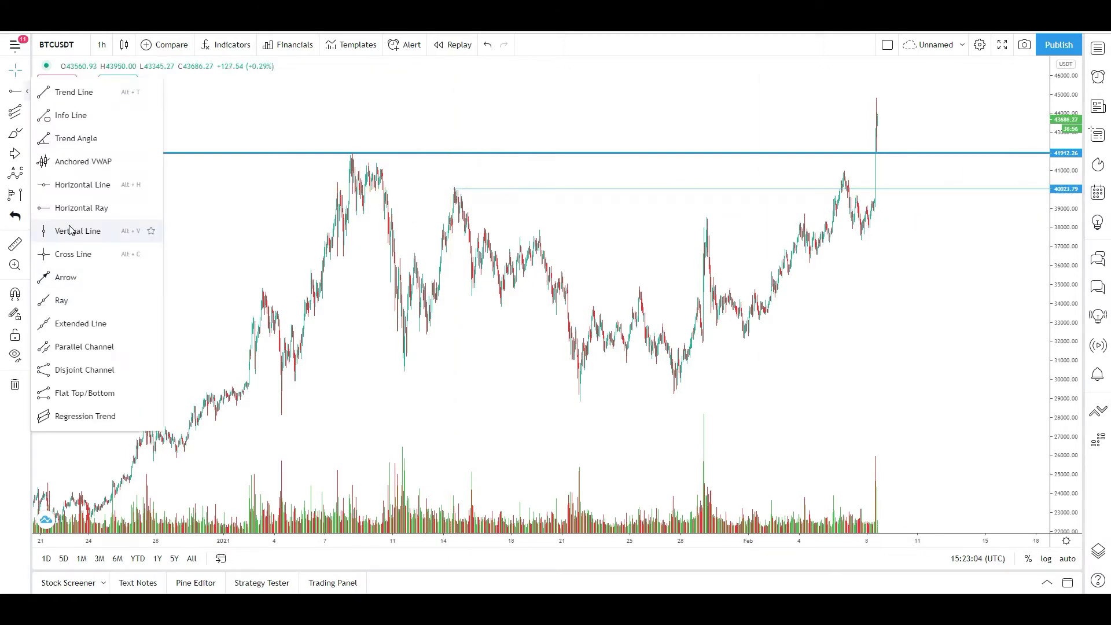
left_click(69, 231)
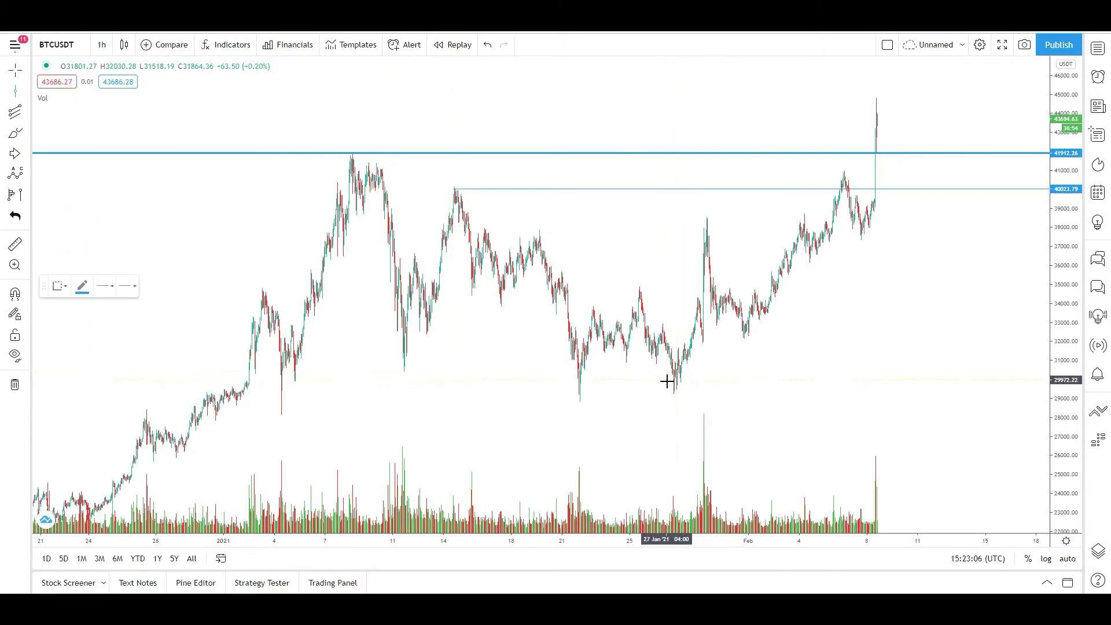
scroll(667, 381, "up", 2)
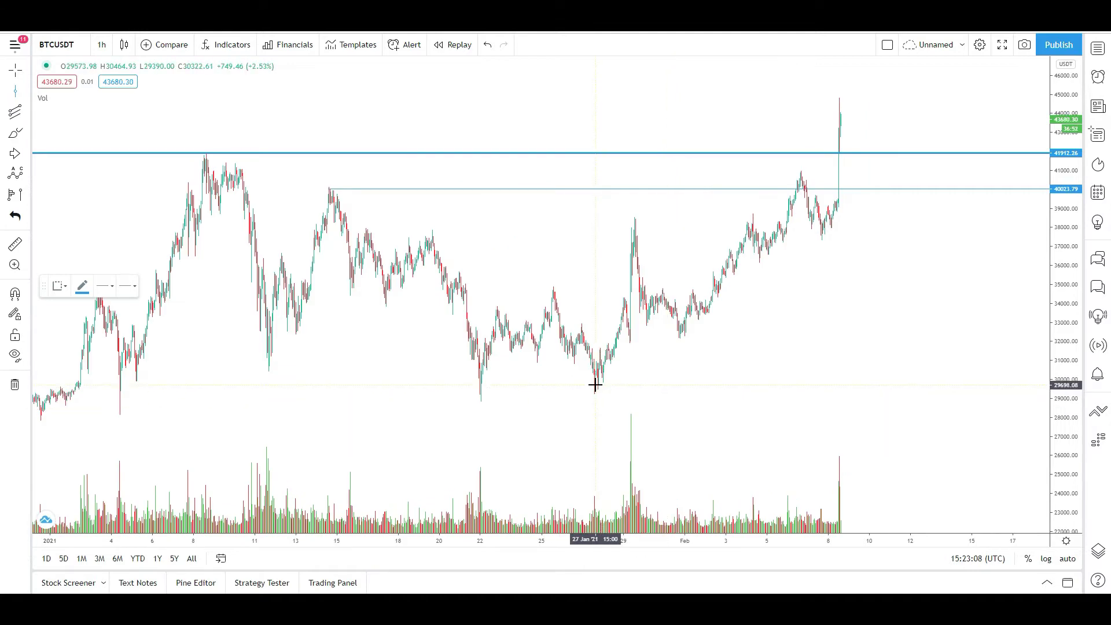
left_click(596, 295)
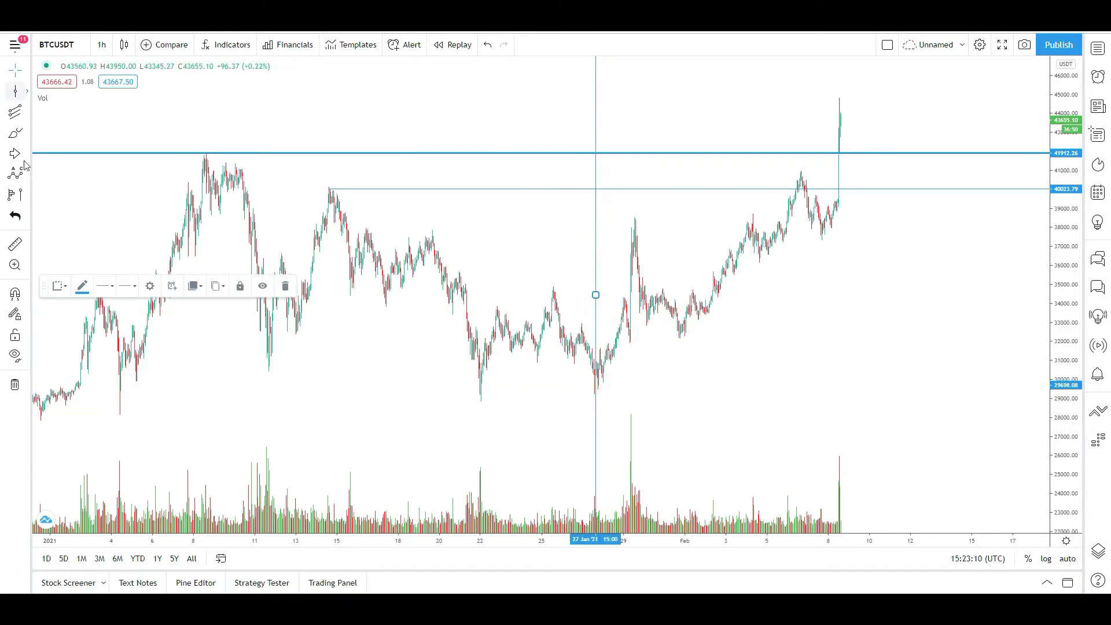
left_click(613, 265)
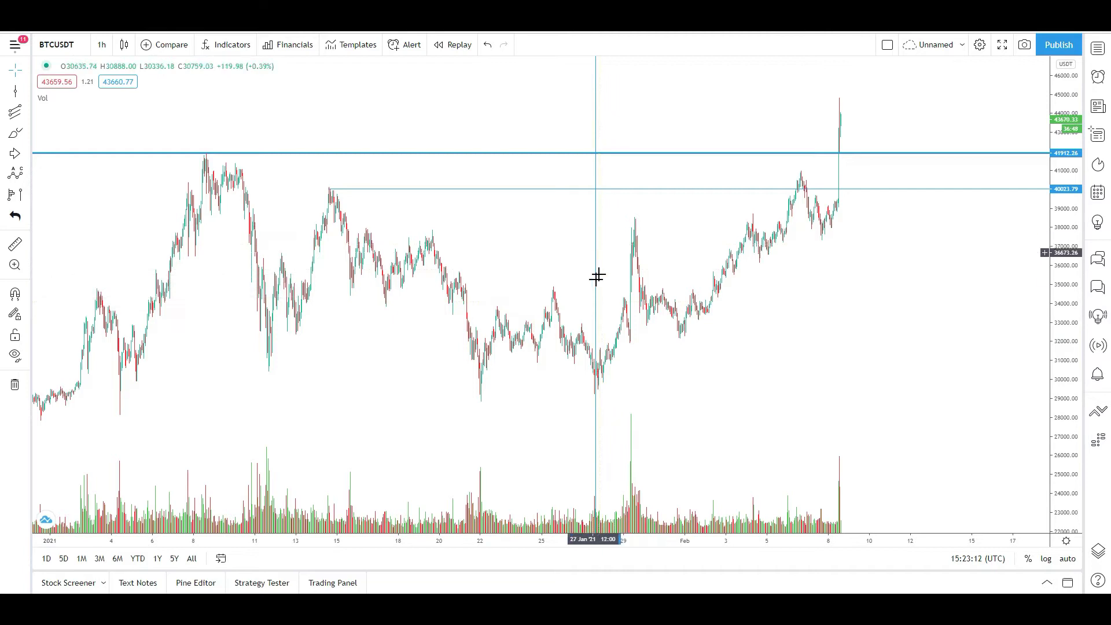
Place a cross line on the small price peak just after the 22 January low
left_click(26, 112)
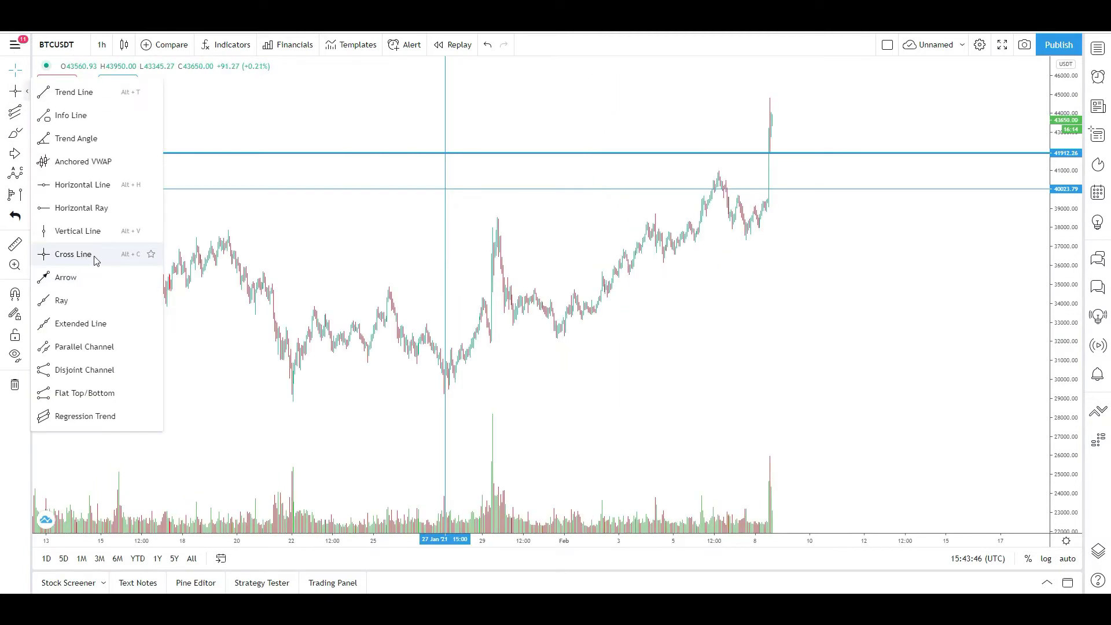
left_click(74, 254)
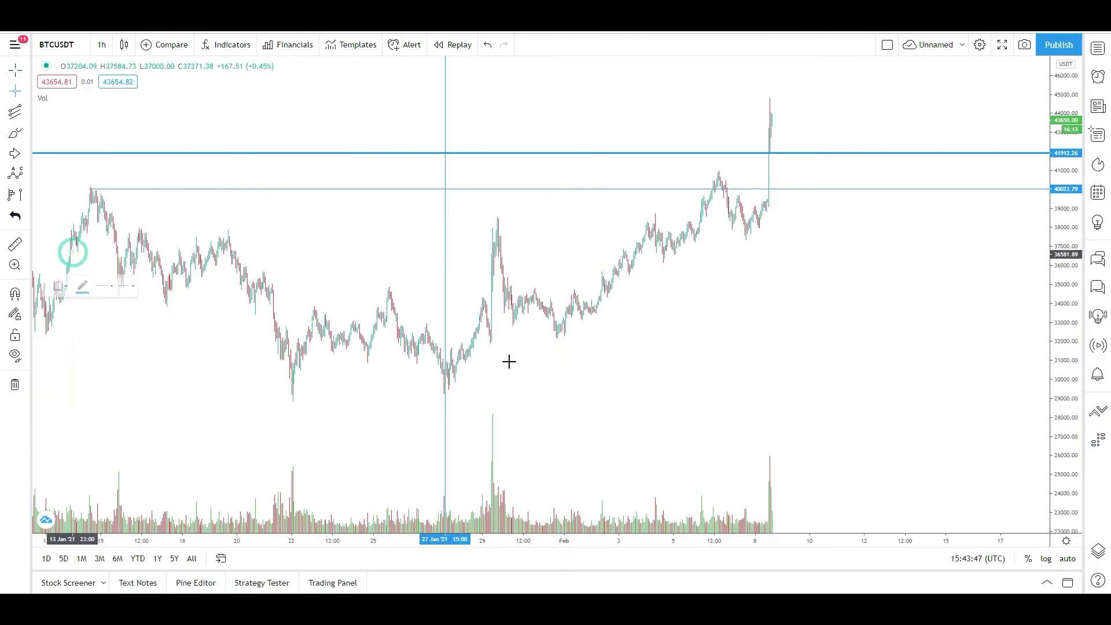
left_click(315, 308)
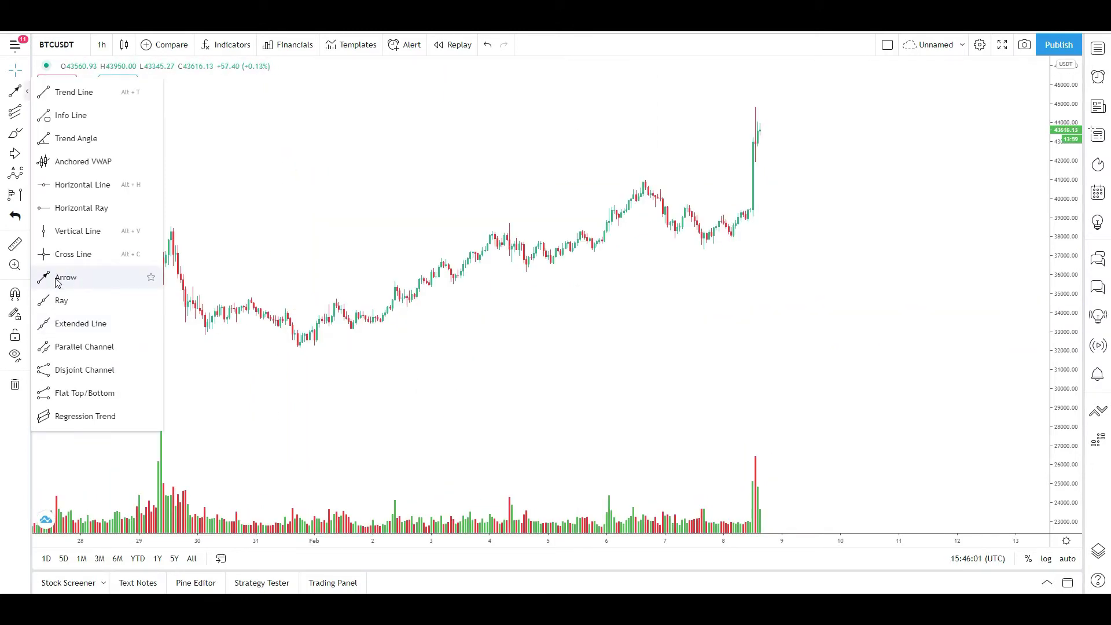
Draw an arrow from about 37709 on 1 February to about 43131 on 6 February, and swing its head down near the 2 February candles
left_click(56, 278)
left_click(358, 242)
left_click(612, 139)
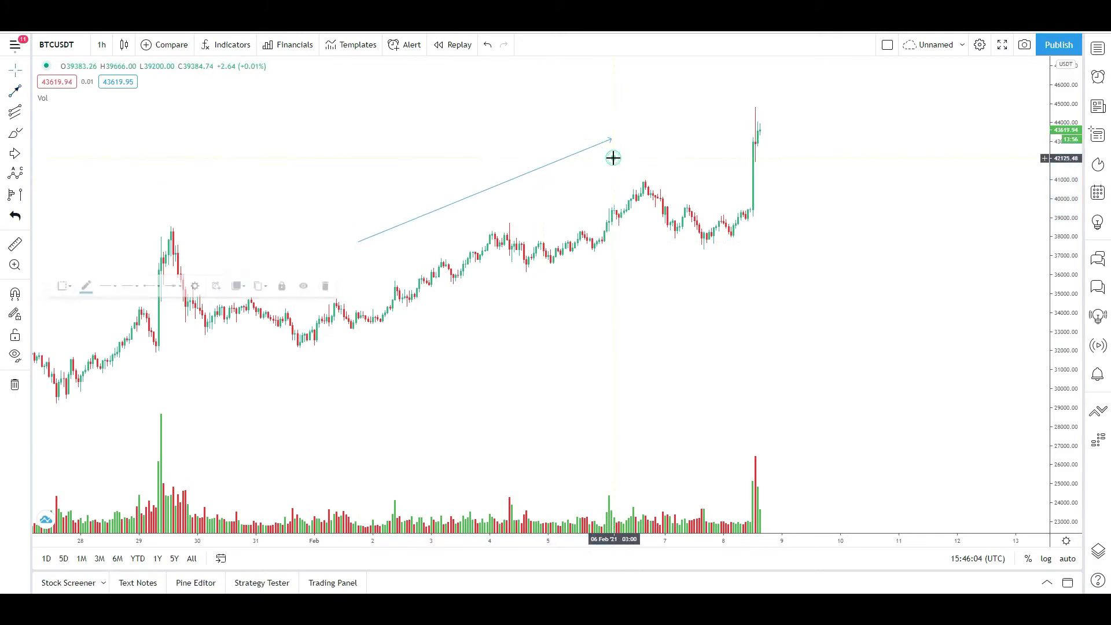
left_click(553, 150)
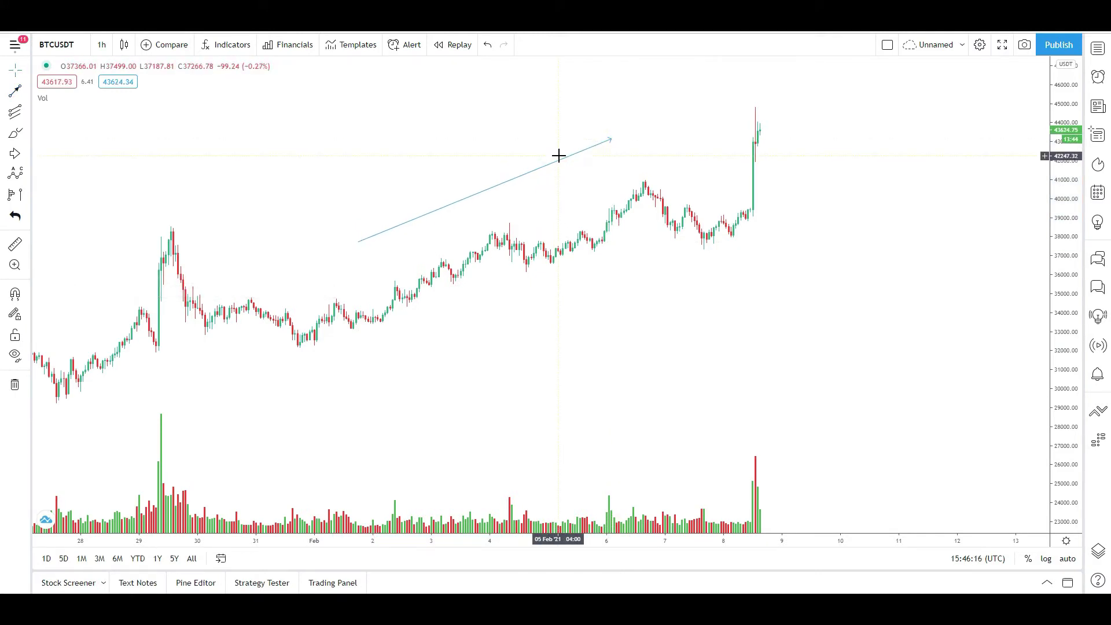
left_click(561, 165)
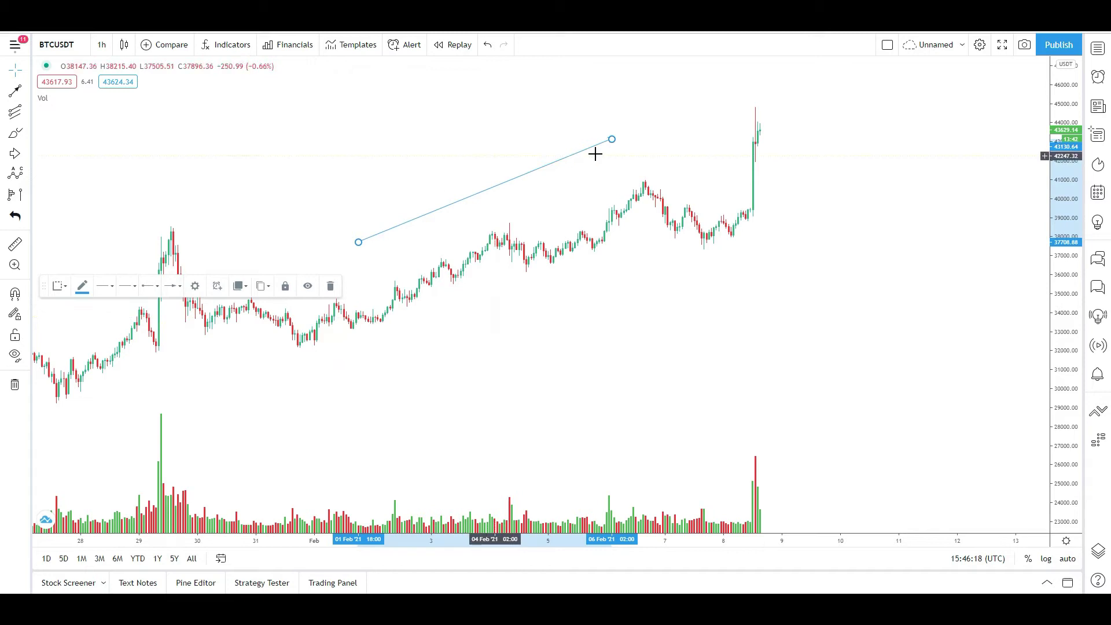
left_click_drag(612, 140, 385, 280)
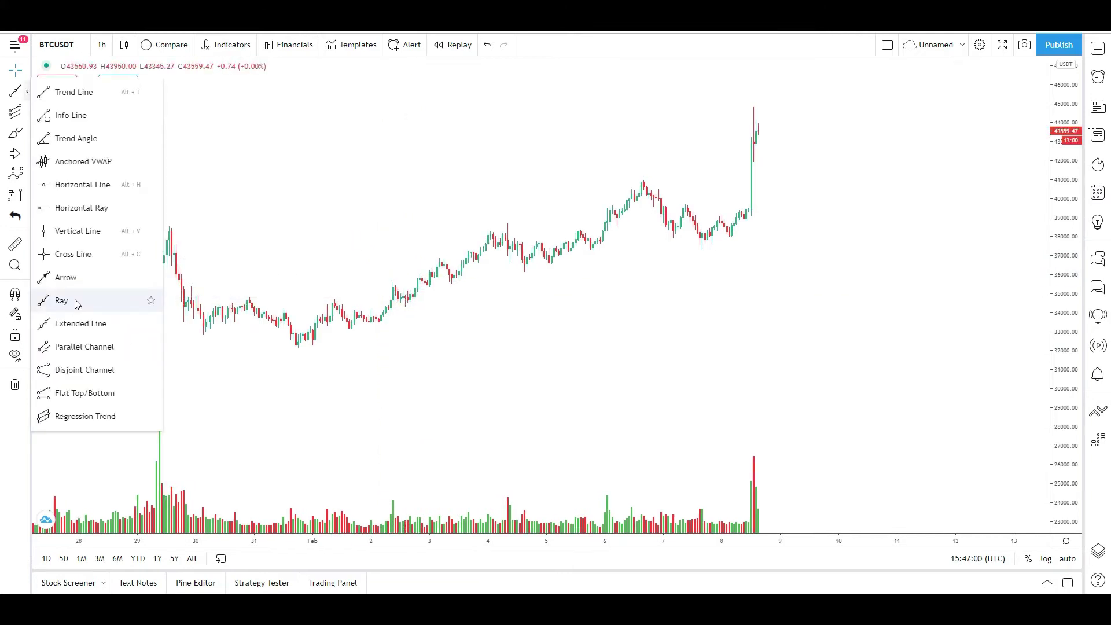
Draw a ray from about 38257 on 3 February through about 40816 at the 6 February price peak
left_click(76, 302)
left_click(481, 232)
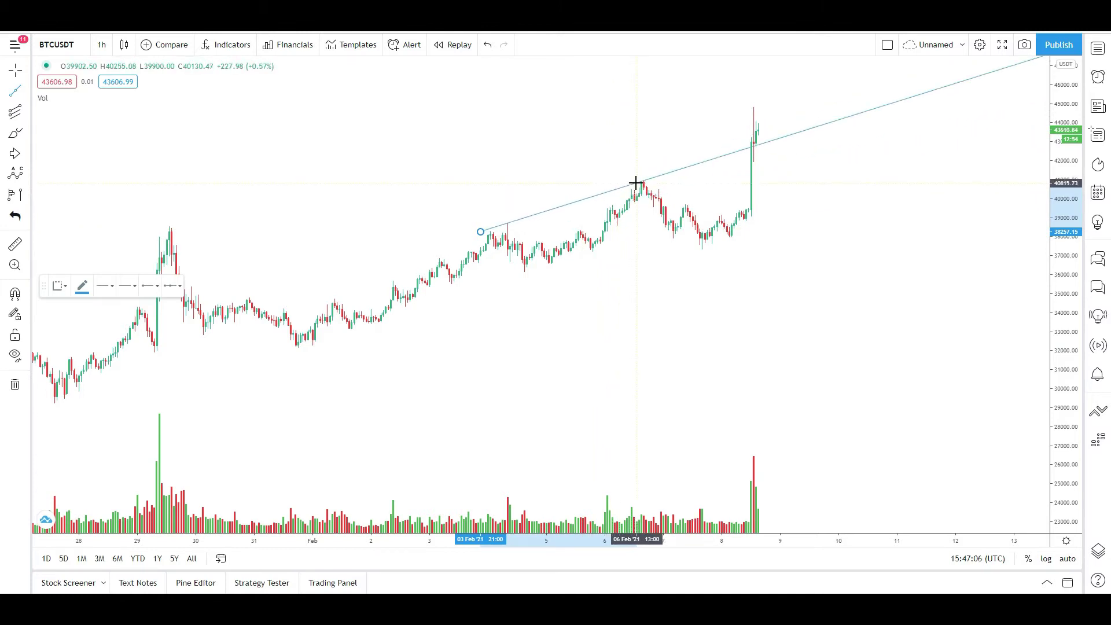
left_click(635, 183)
scroll(643, 243, "down", 5)
scroll(519, 287, "up", 3)
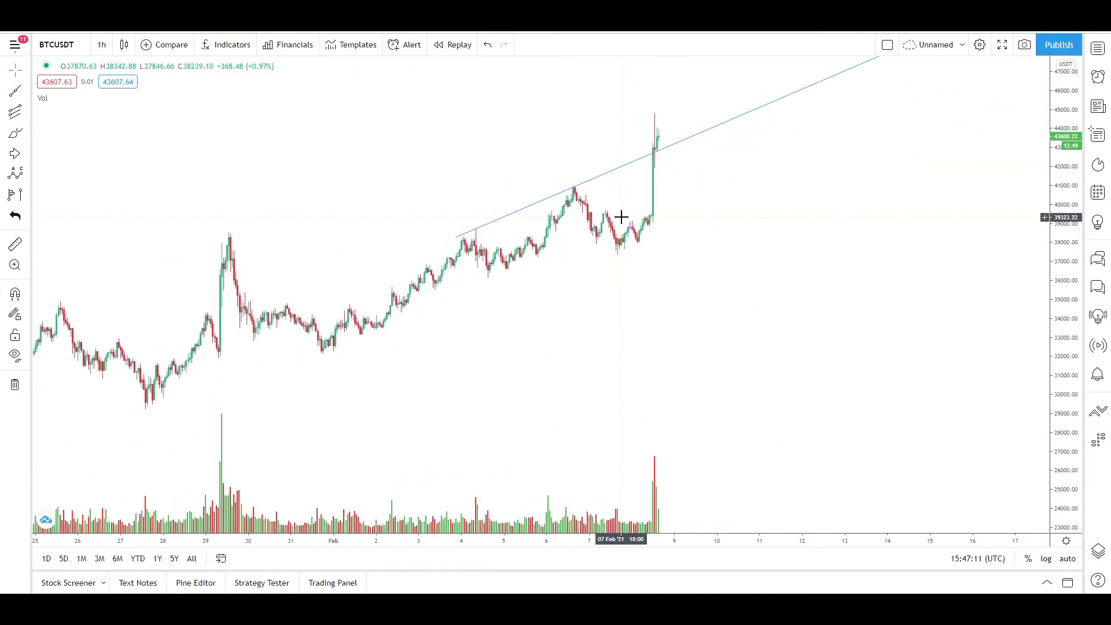
scroll(613, 168, "up", 2)
left_click_drag(556, 191, 656, 303)
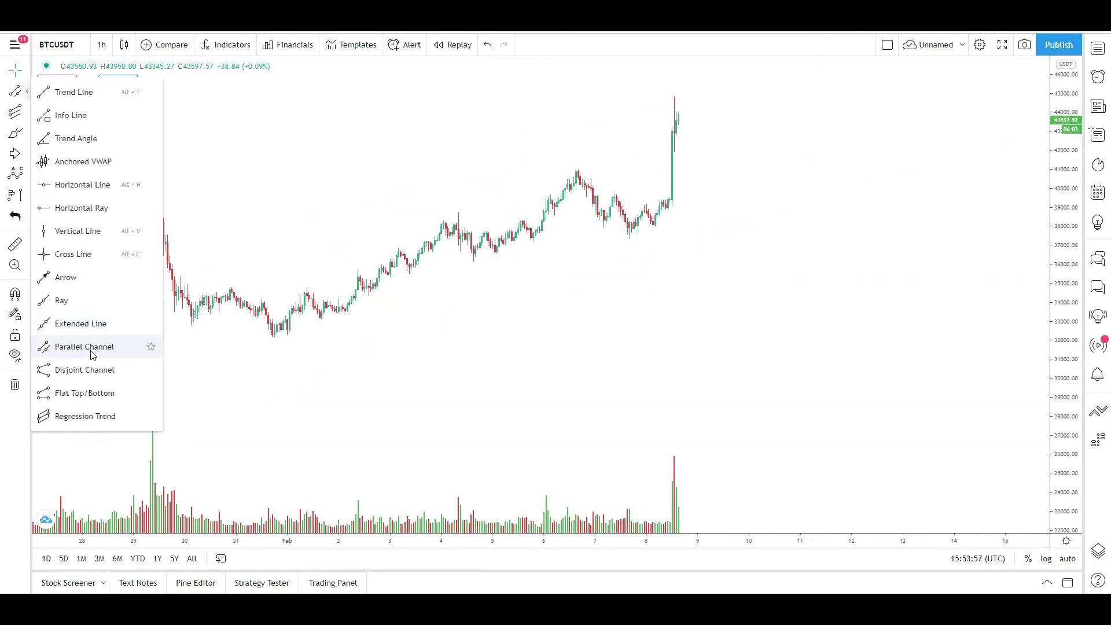
Draw a parallel channel with its lower edge from about 32409 on 31 January to about 39567 on 6 February, enclosing the rising candles
left_click(89, 352)
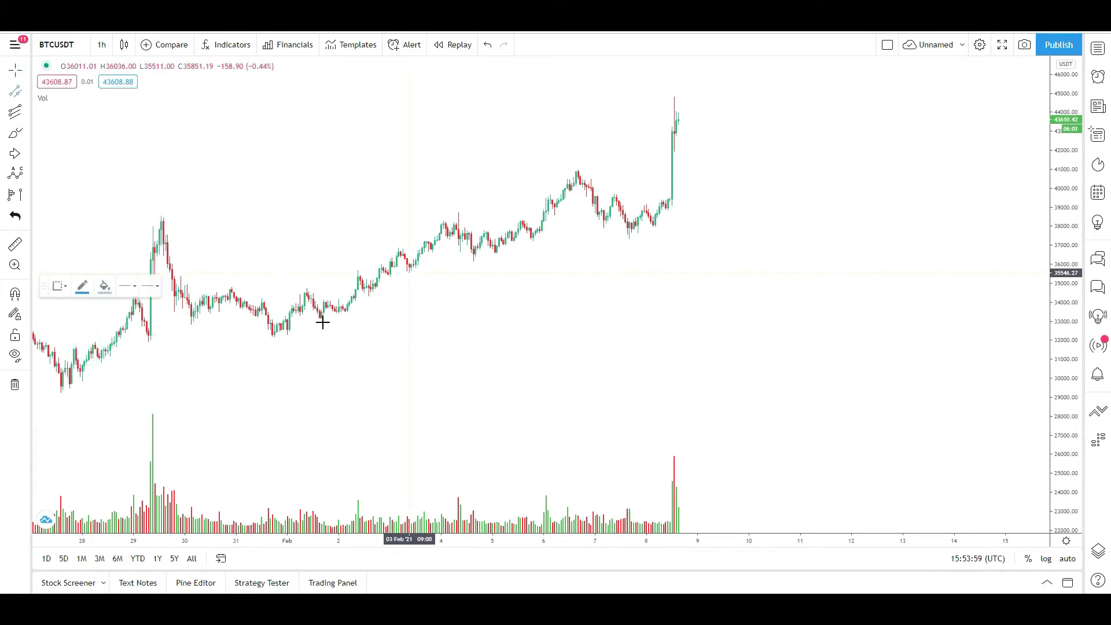
left_click(276, 332)
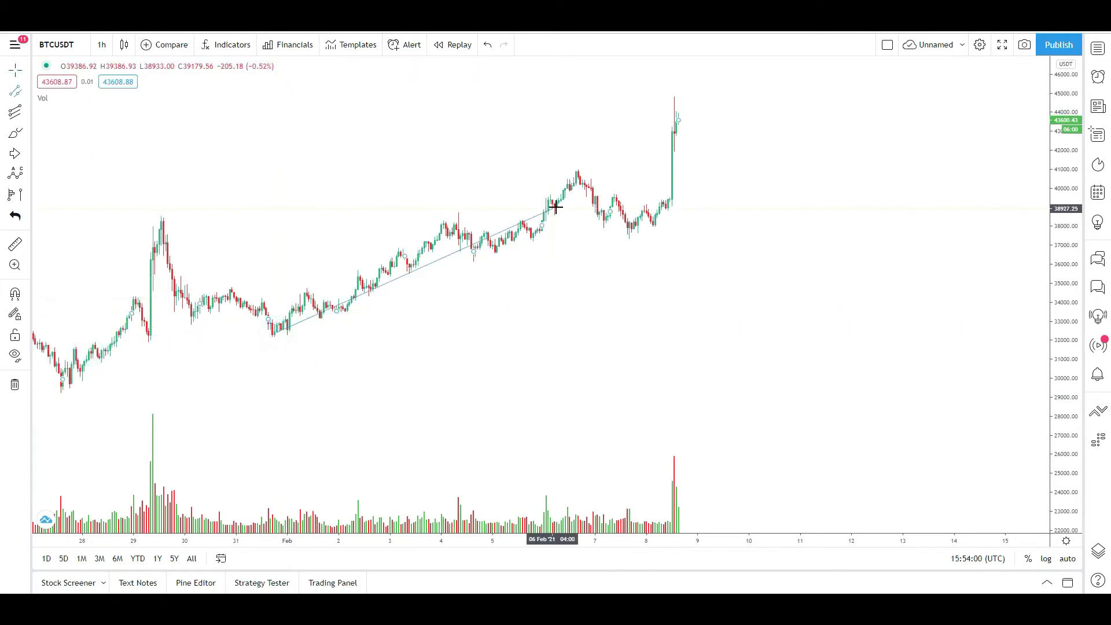
left_click(590, 196)
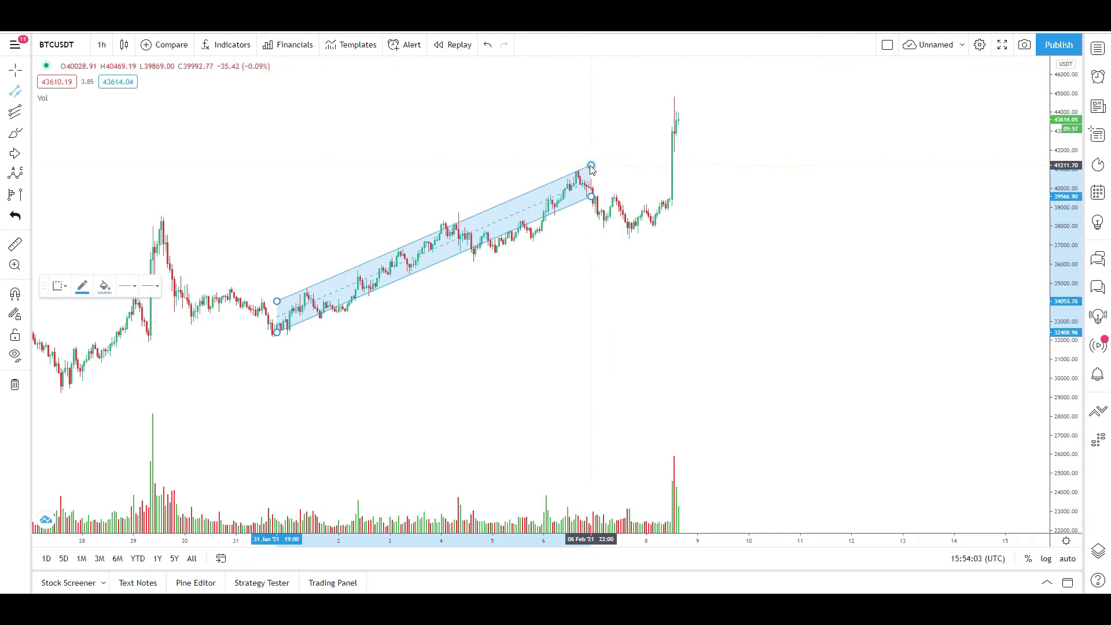
left_click(591, 164)
Widen the parallel channel by lowering its lower edge to about 31718 on 31 January and about 38876 on 6 February
left_click(484, 255)
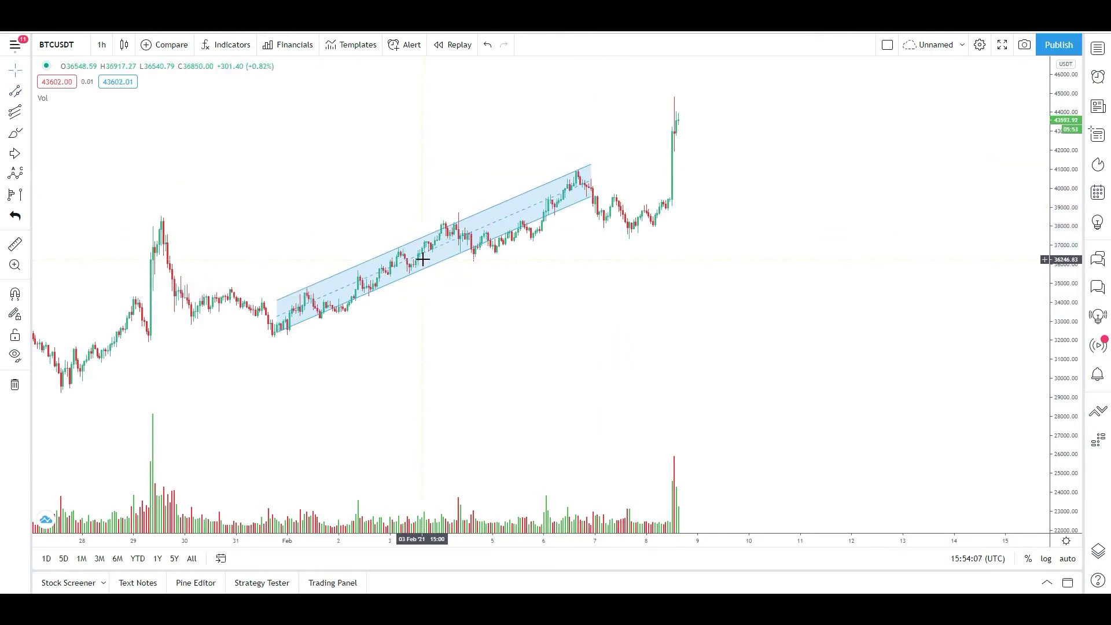
left_click_drag(432, 265, 452, 269)
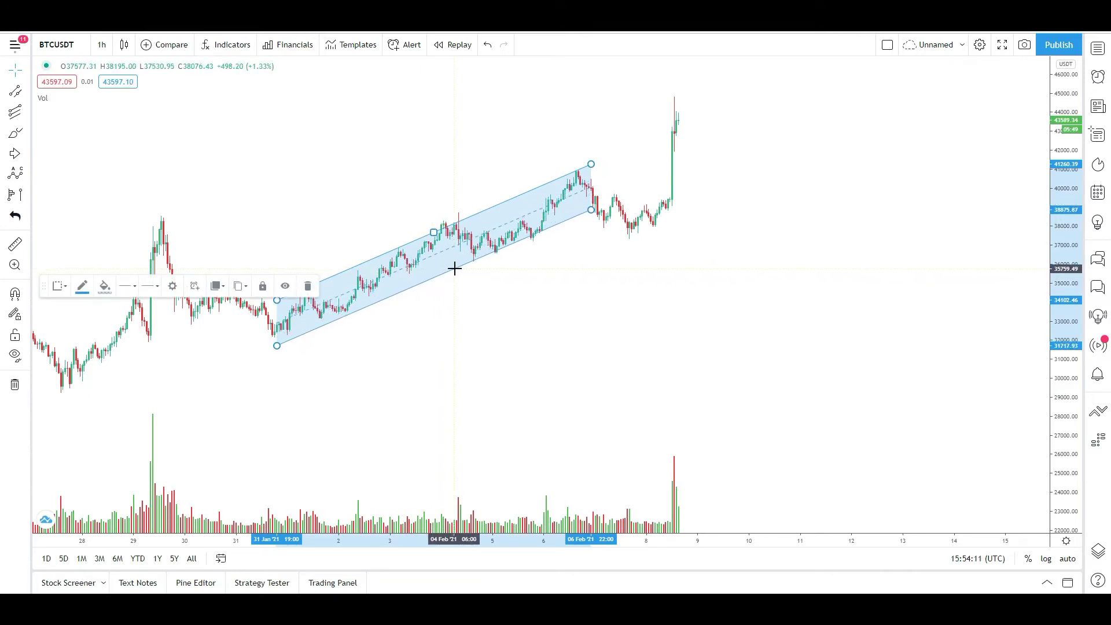
left_click(497, 262)
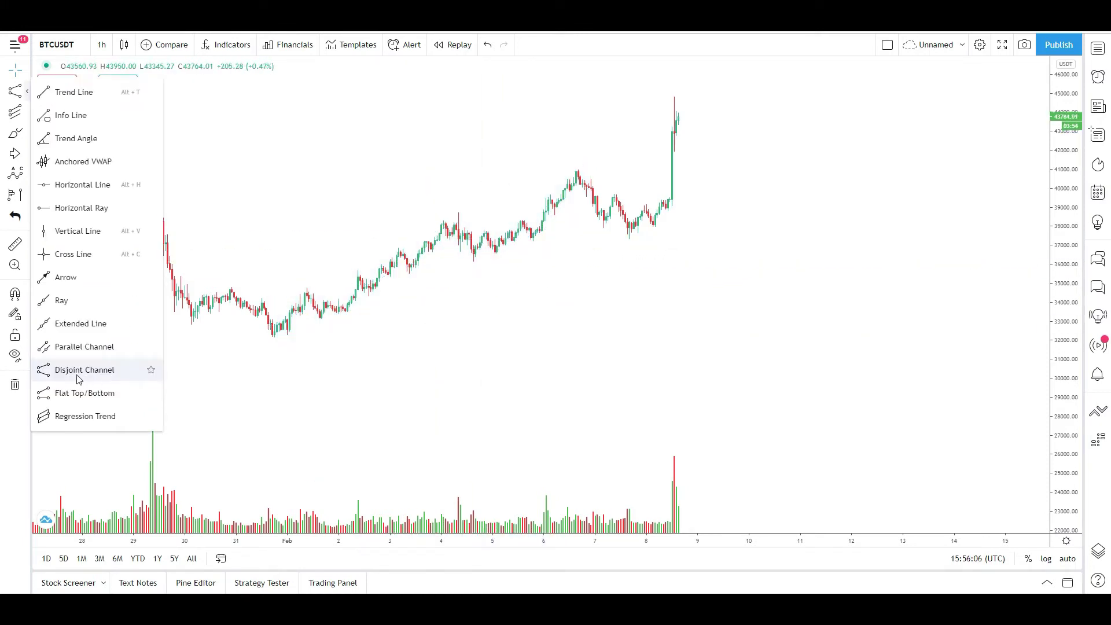
Draw a disjoint channel with its lower edge from about 35089 on 1 February to about 30064 on 3 February, and pull its upper edge down
left_click(79, 379)
left_click(307, 282)
left_click(403, 376)
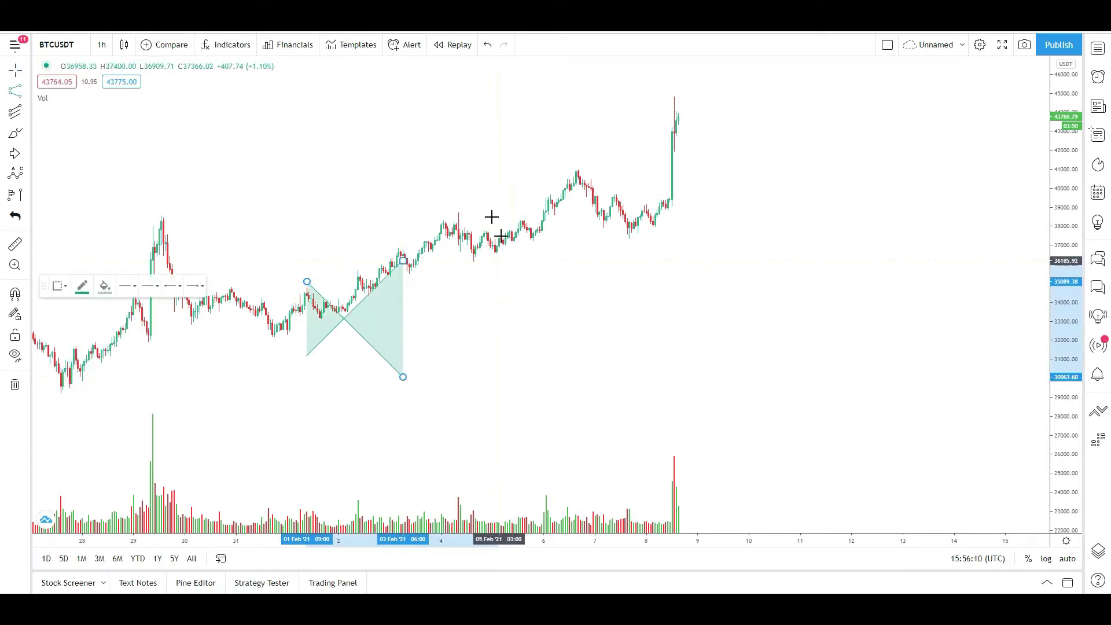
left_click(455, 144)
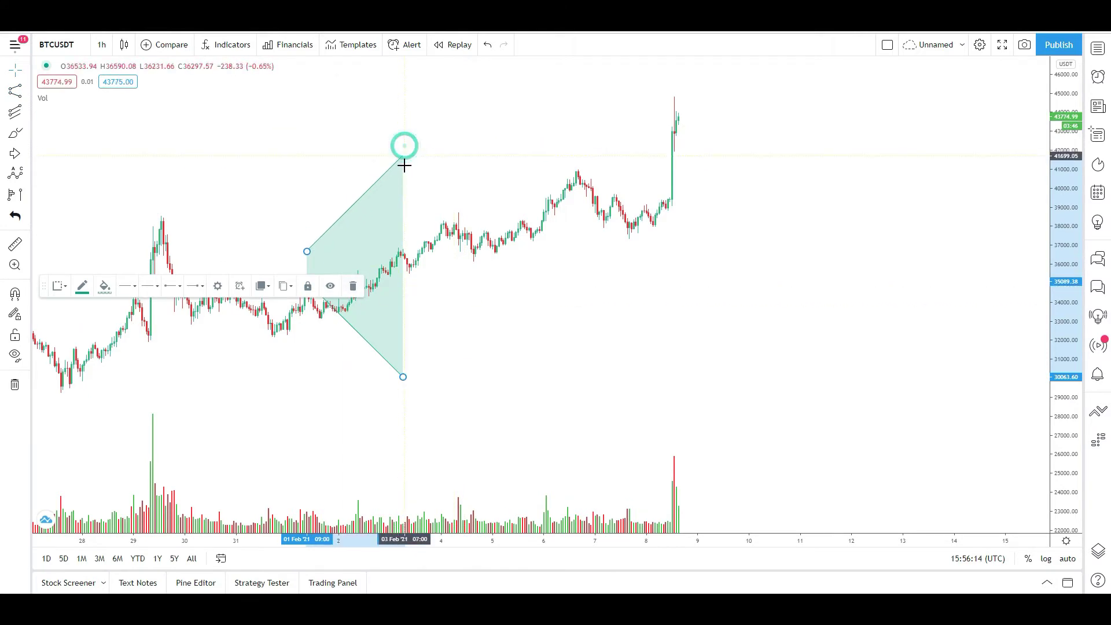
left_click_drag(403, 145, 403, 177)
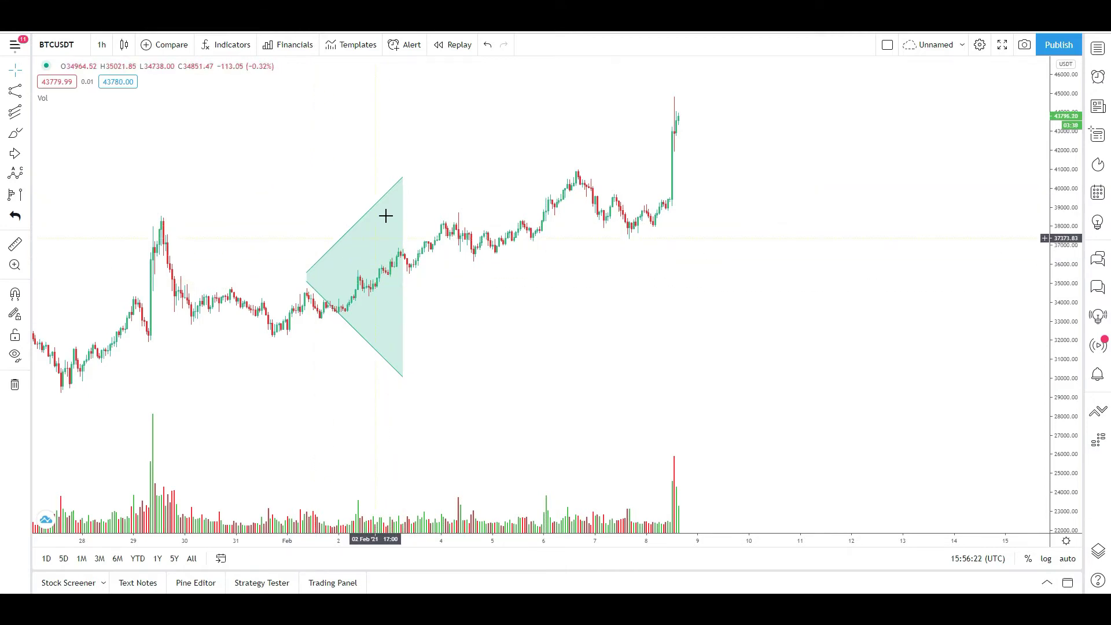
left_click(404, 179)
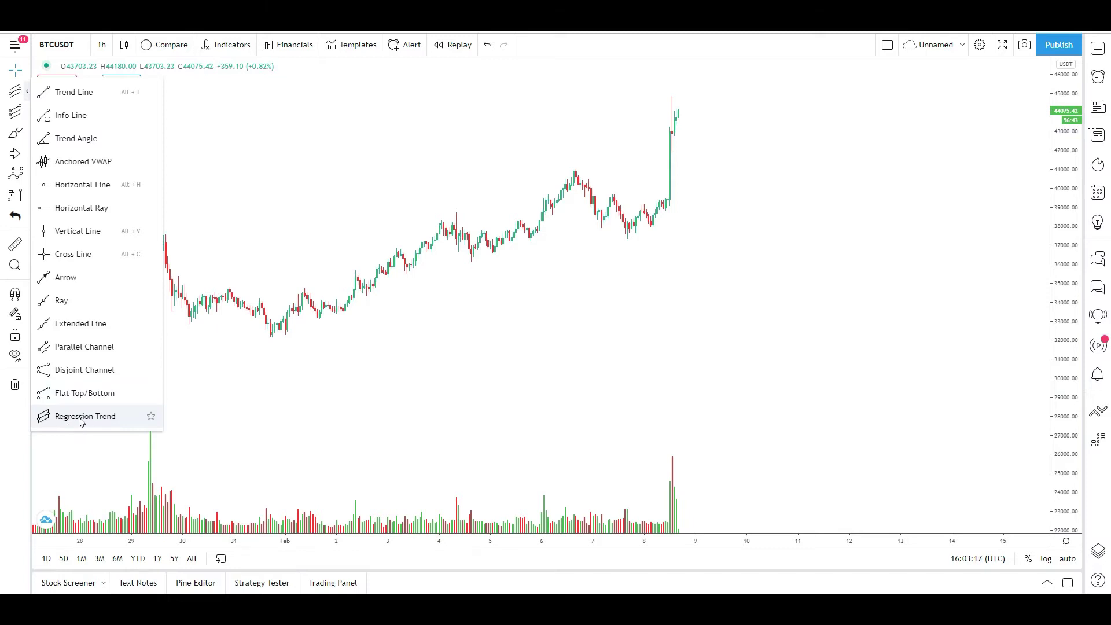
Draw a regression trend from the 31 January low at 18:00 to the 6 February peak at 16:00
left_click(87, 416)
left_click(272, 336)
left_click(576, 184)
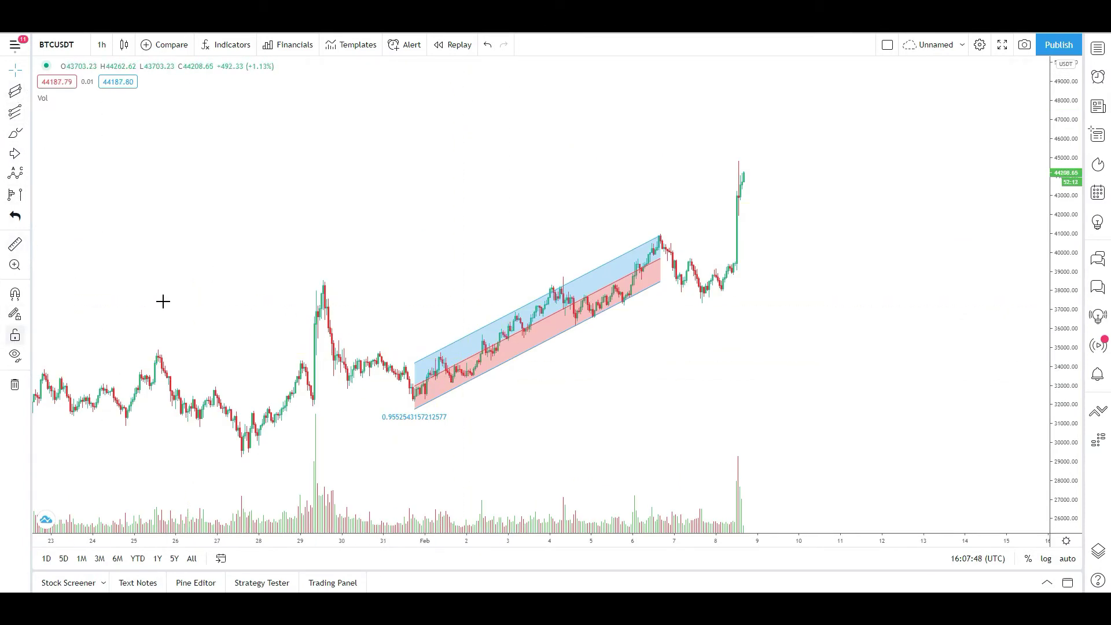
left_click(540, 346)
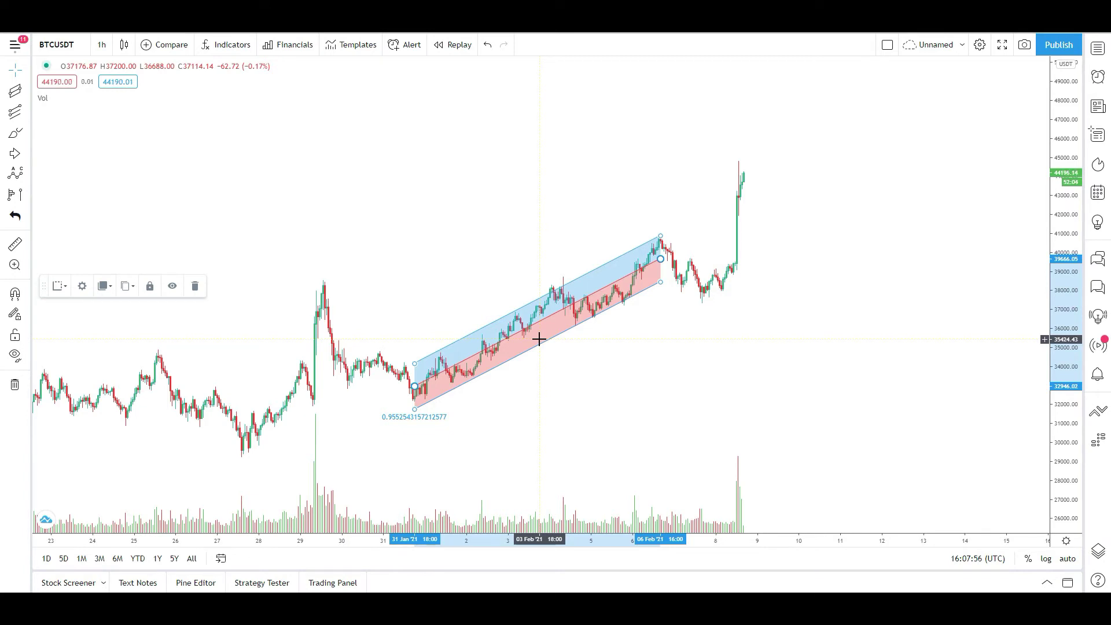
left_click(138, 175)
Undo the regression trend and bring up the choice of line tools
left_click(26, 92)
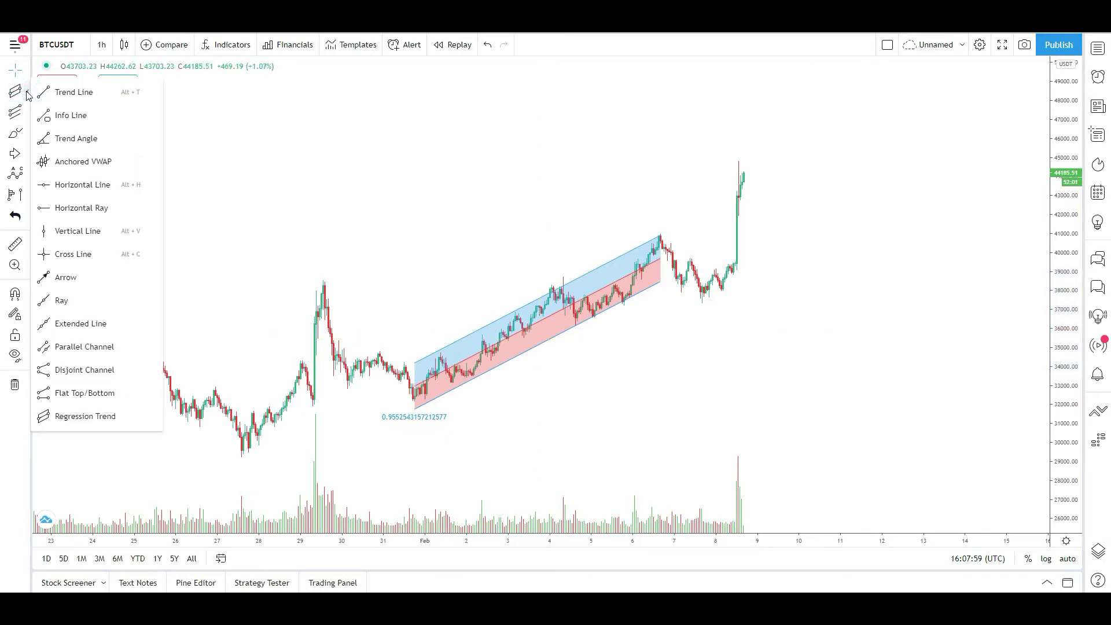
left_click(230, 199)
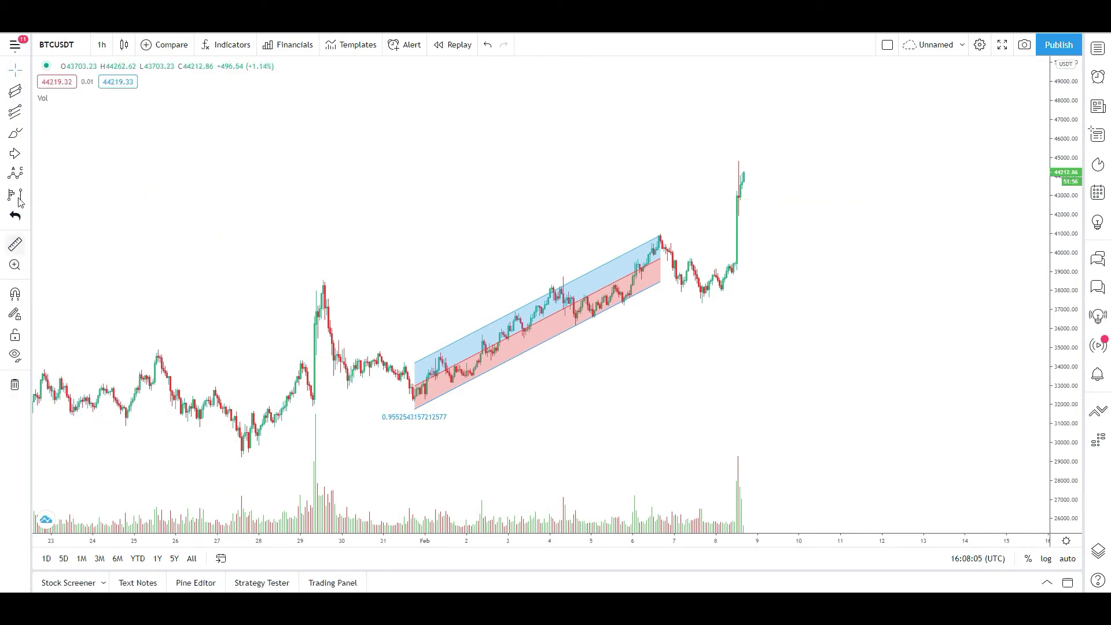
key("ctrl+z")
left_click(29, 91)
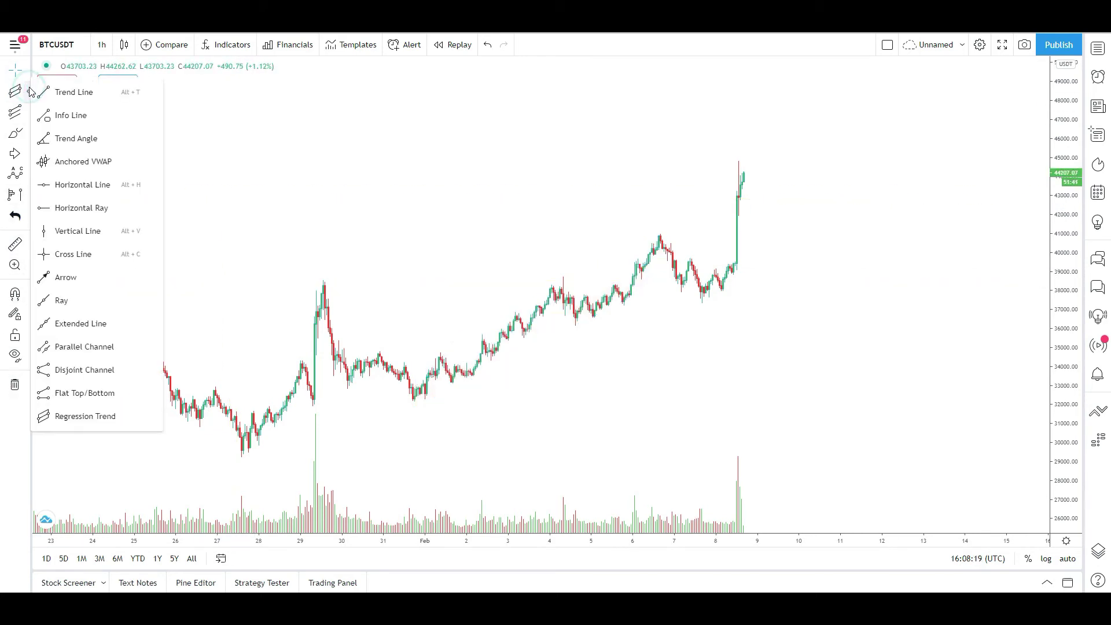
Draw a Fib Channel over the February candles with its top level at about 45567, and start Fib Circles on the chart
left_click(31, 92)
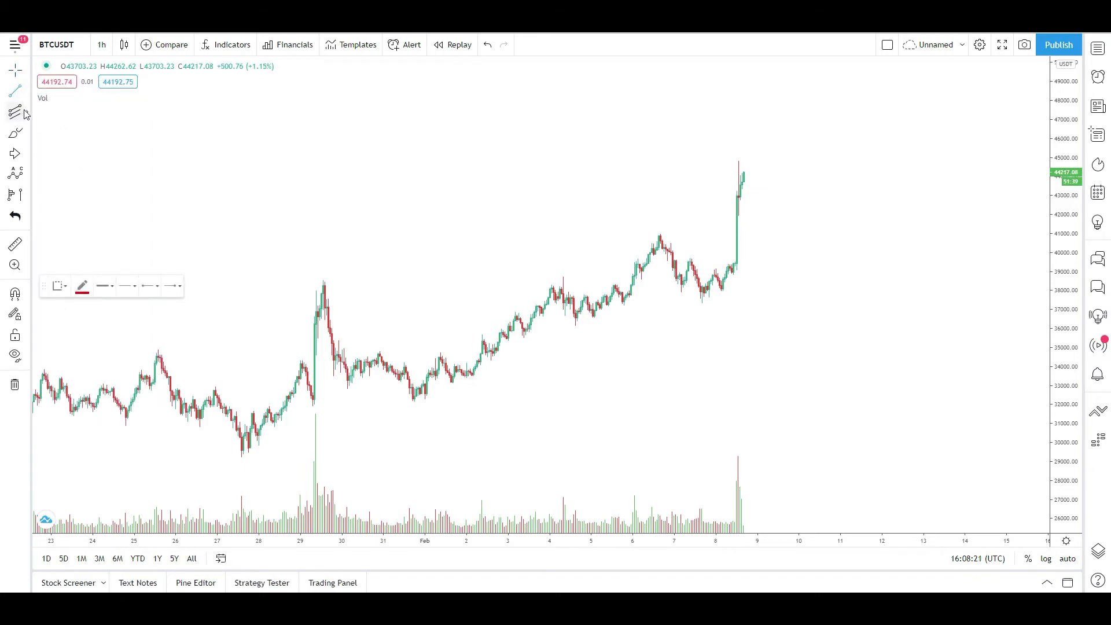
left_click(26, 113)
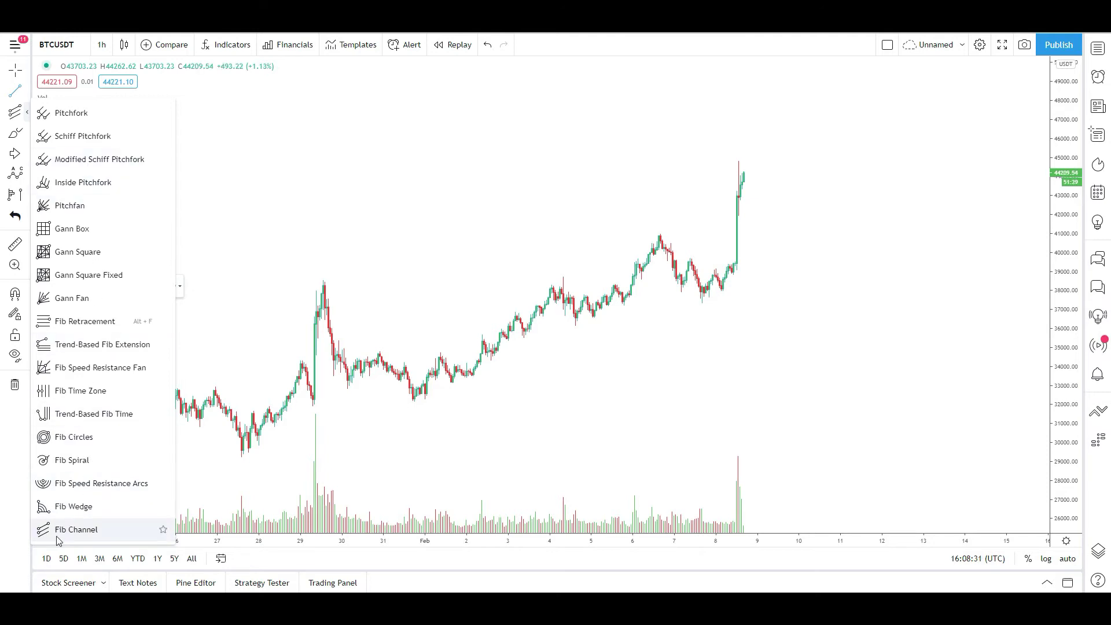
left_click(93, 531)
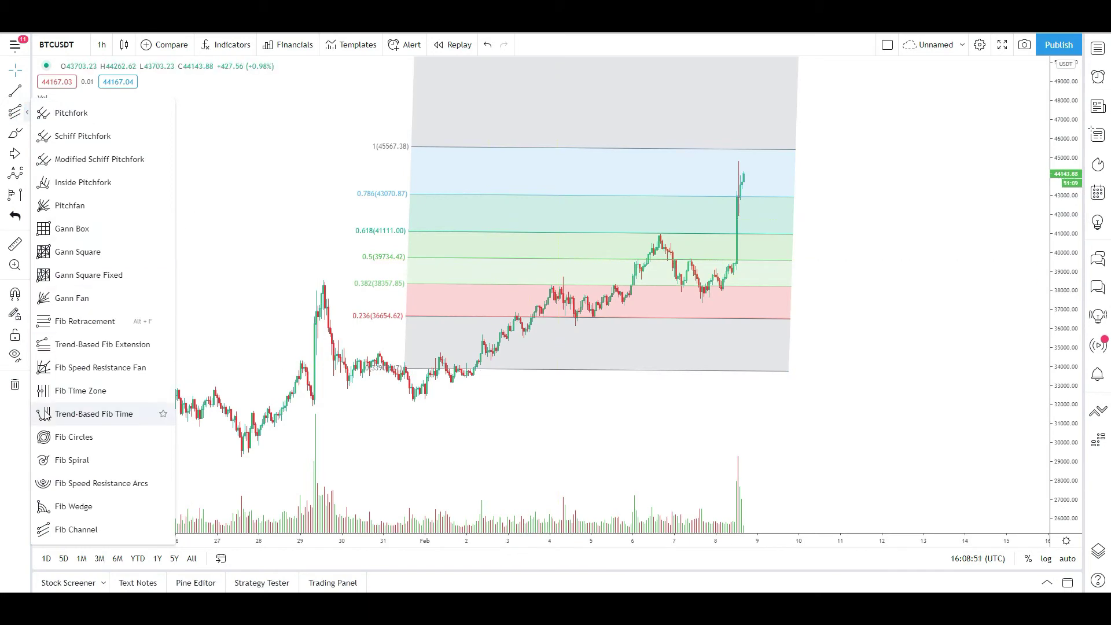
left_click(61, 436)
left_click(273, 253)
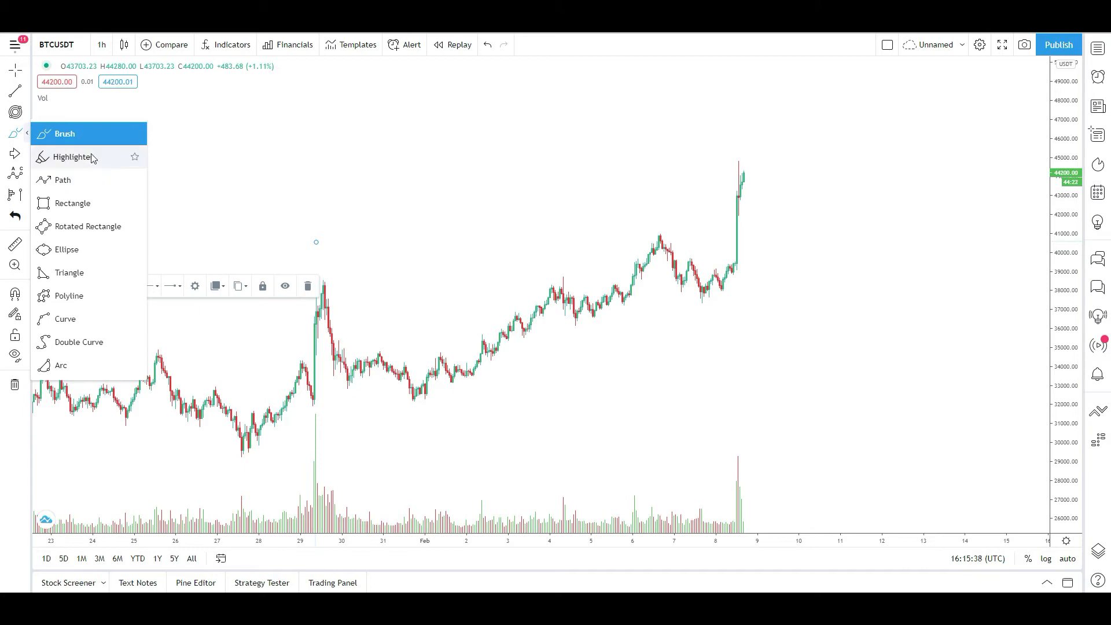
Brush loops around the 8 February spike and two rising lines from 31 January, and highlight the rise from 31 January to 7 February
left_click(67, 133)
mouse_move(729, 160)
left_mouse_down()
mouse_move(794, 238)
mouse_move(836, 188)
mouse_move(800, 240)
left_mouse_up()
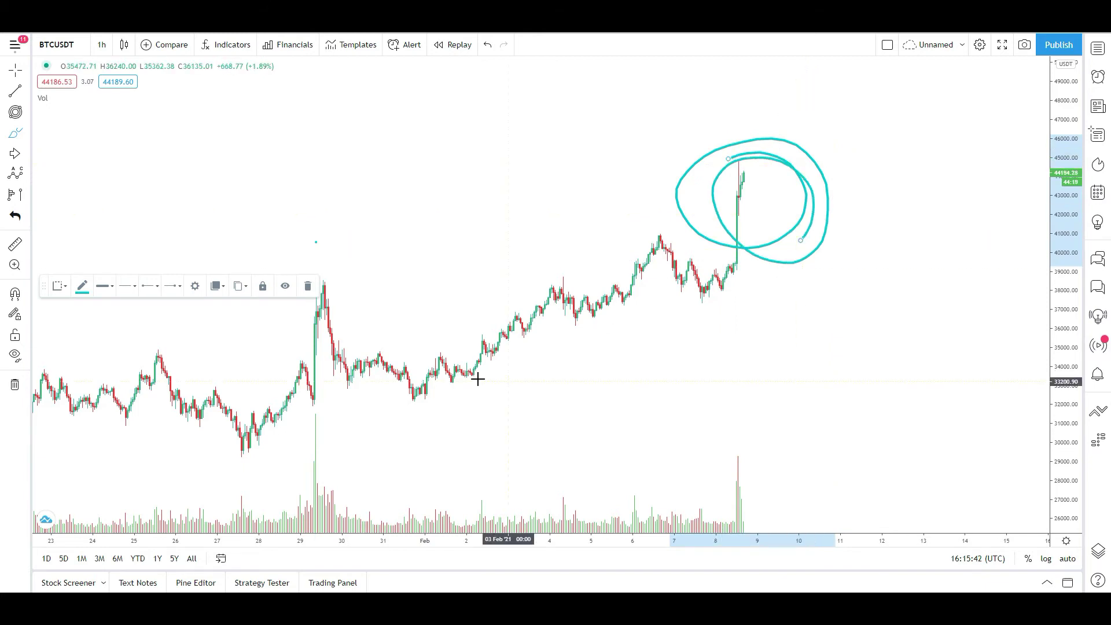
left_click_drag(399, 399, 736, 242)
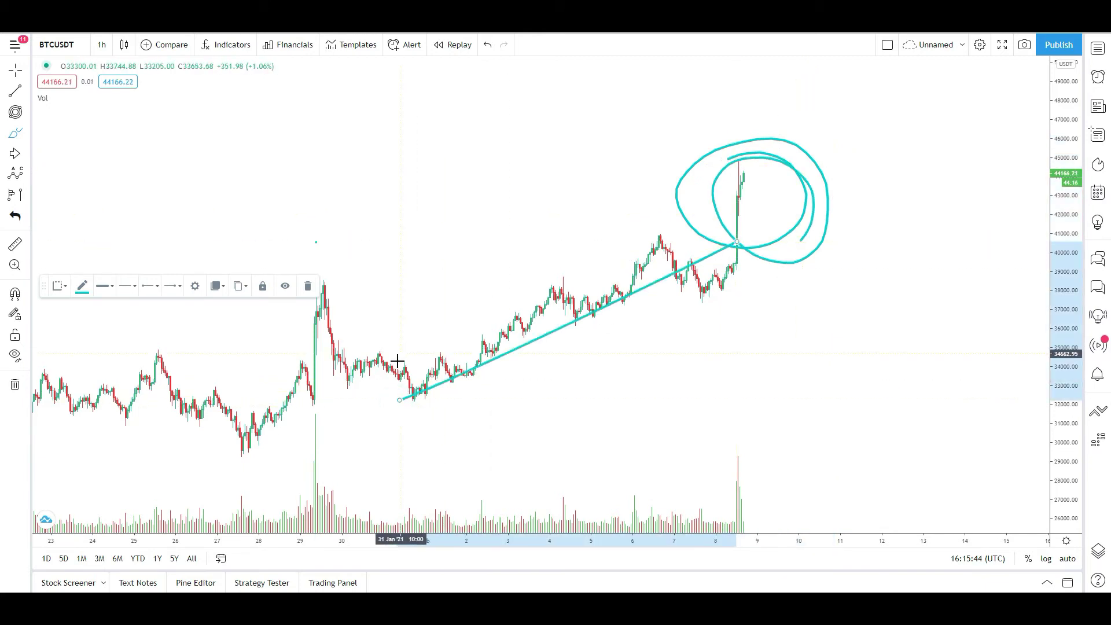
left_click_drag(397, 356, 718, 242)
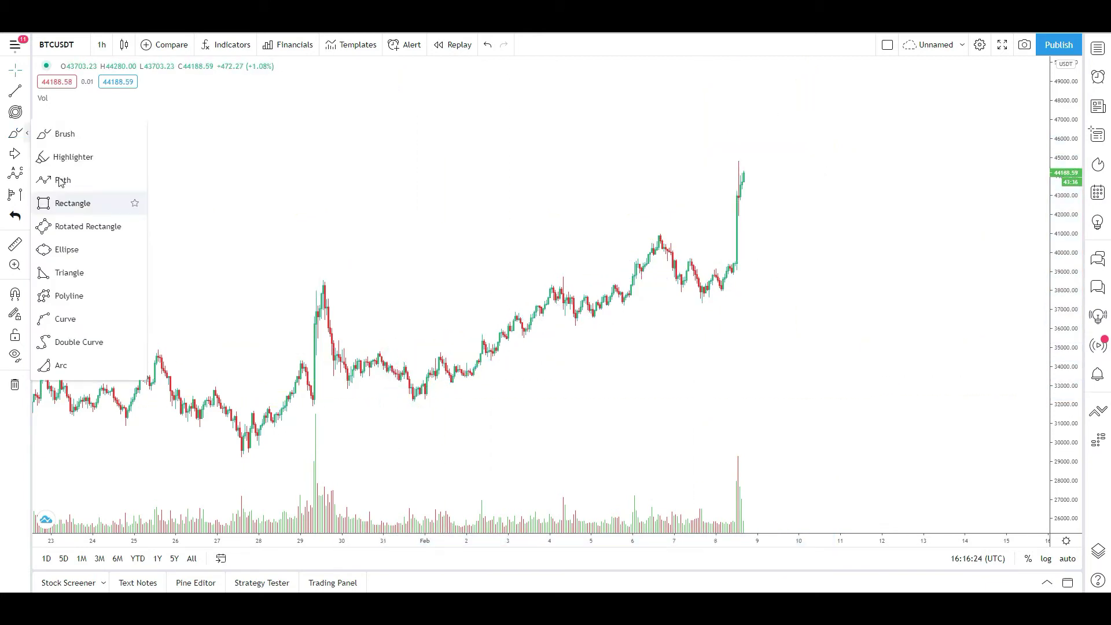
left_click(63, 160)
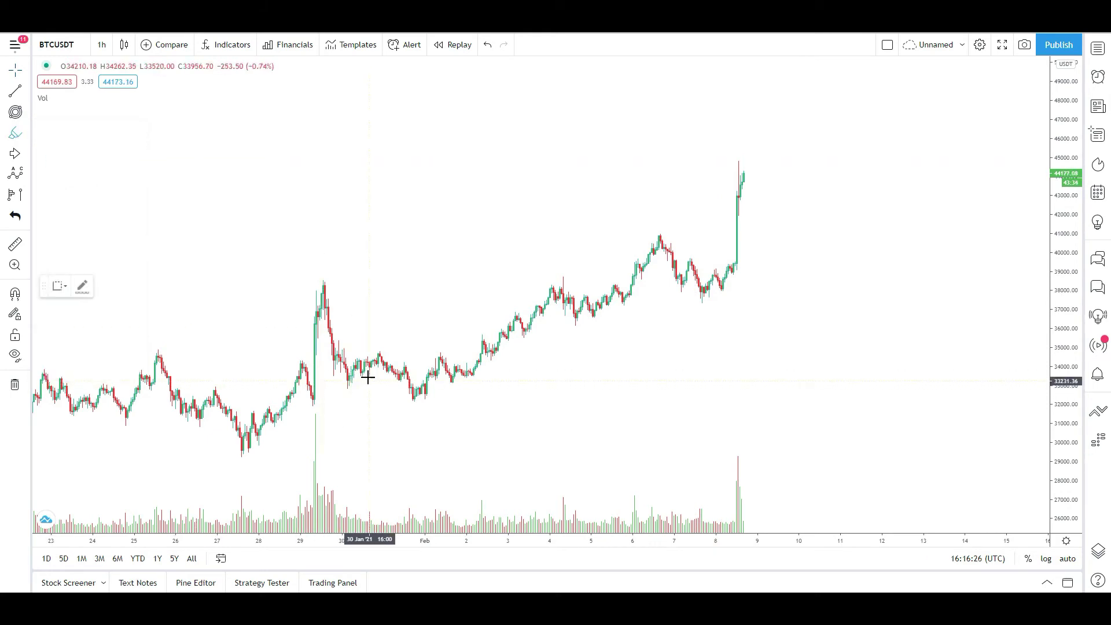
left_click_drag(414, 397, 683, 251)
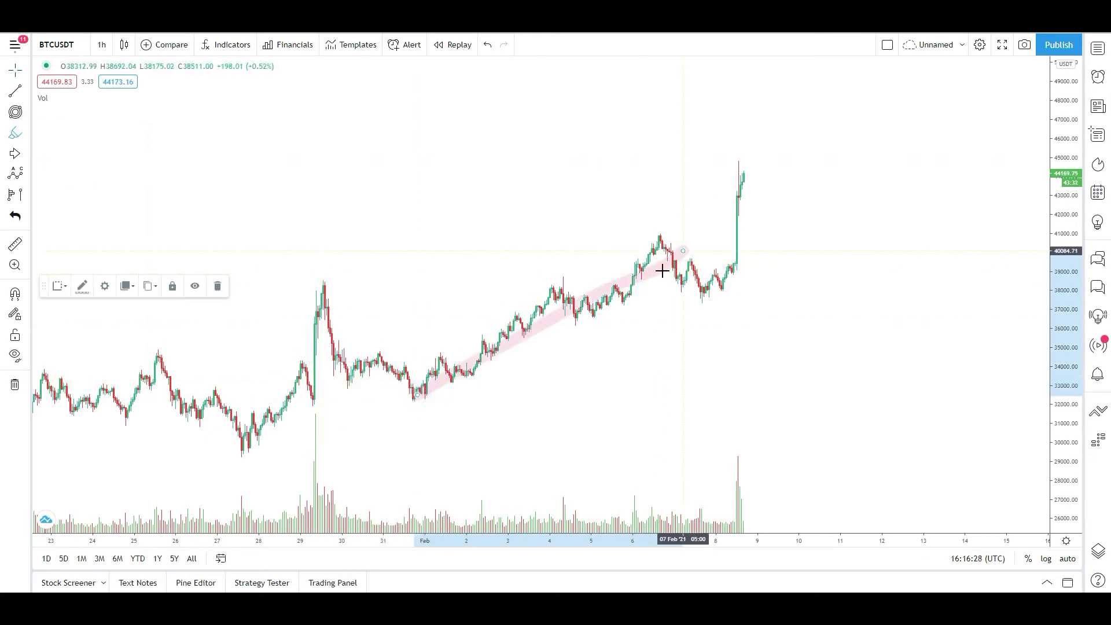
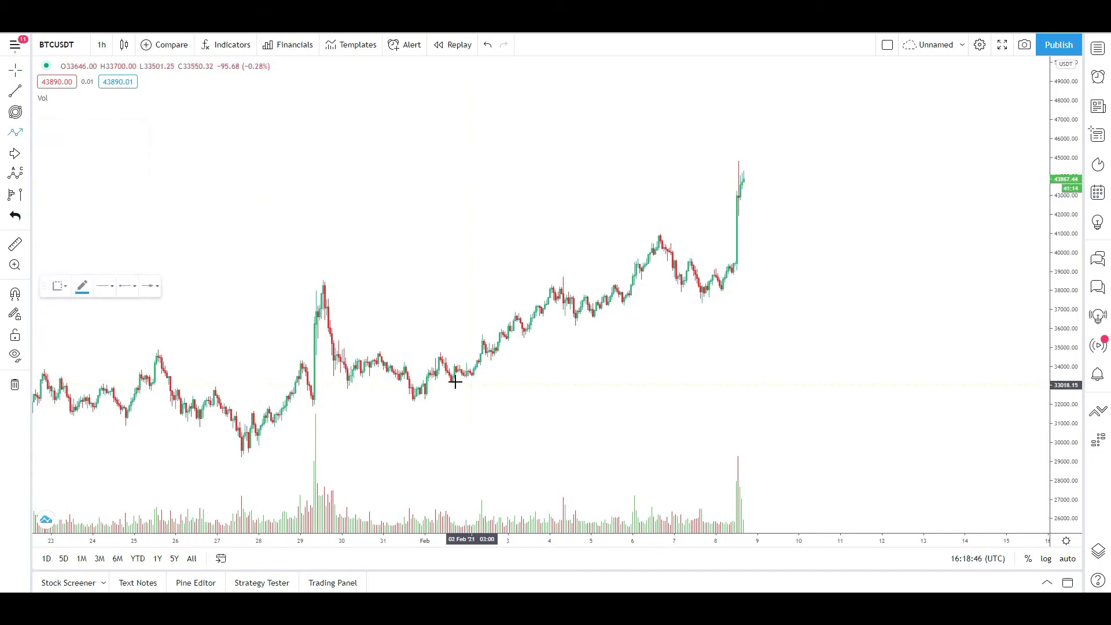
Draw a Path through the swing points from the 31 January low to the 6 February 17:00 peak at about 40816
left_click(415, 382)
left_click(435, 351)
left_click(472, 364)
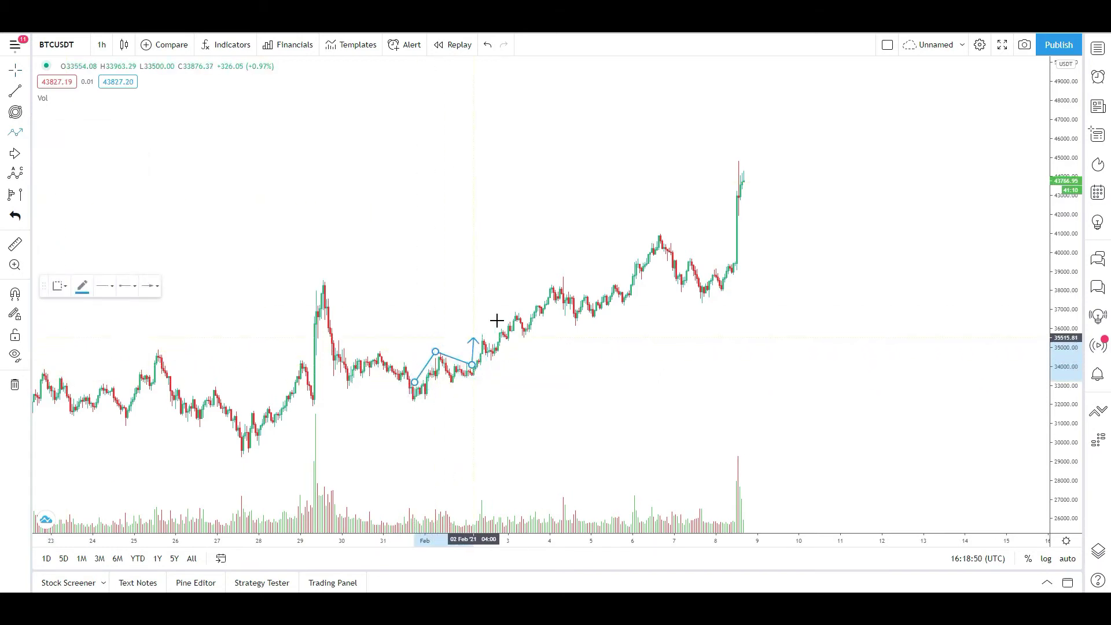
left_click(548, 283)
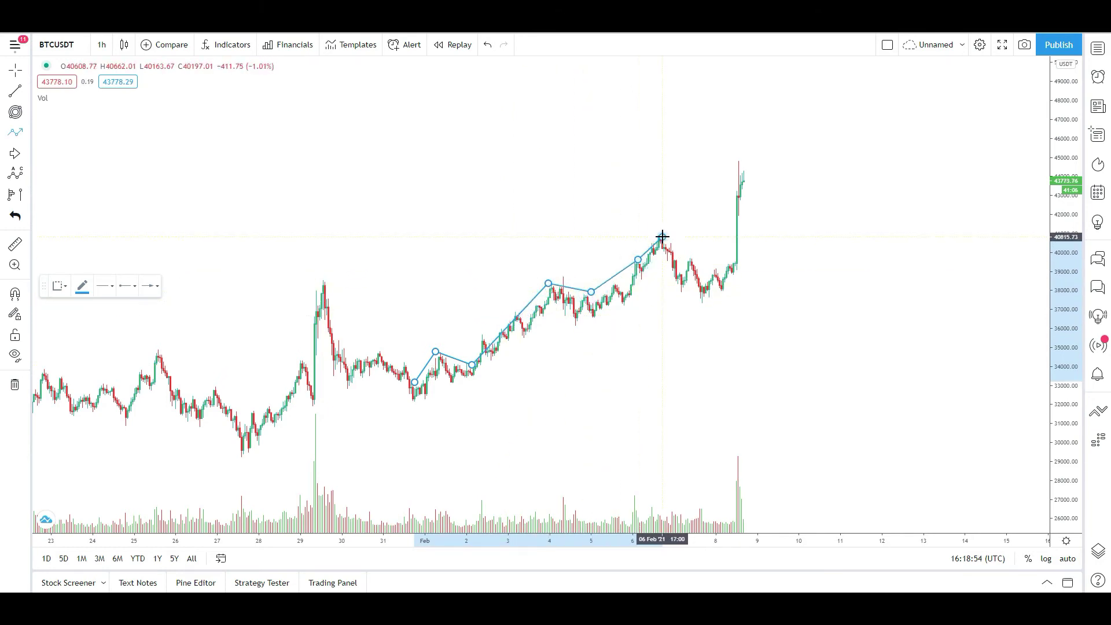
key("Escape")
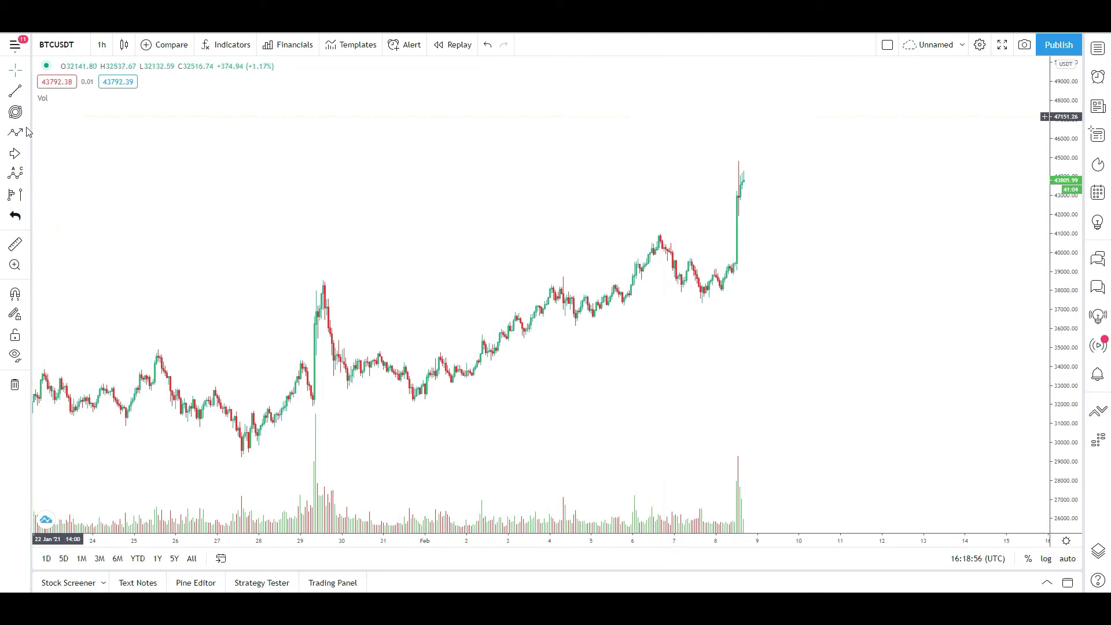
Draw a rectangle from 28 January 23:00 at about 38623 to 9 February 00:00 at about 38044, and select it
left_click(26, 132)
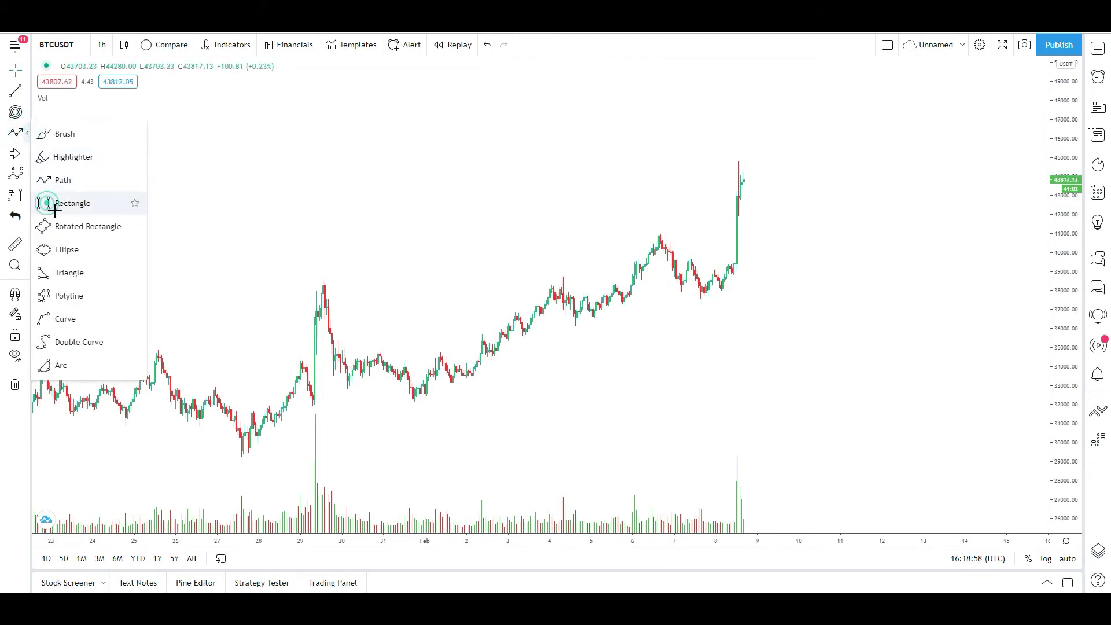
left_click(47, 203)
scroll(405, 310, "up", 5)
scroll(444, 310, "down", 4)
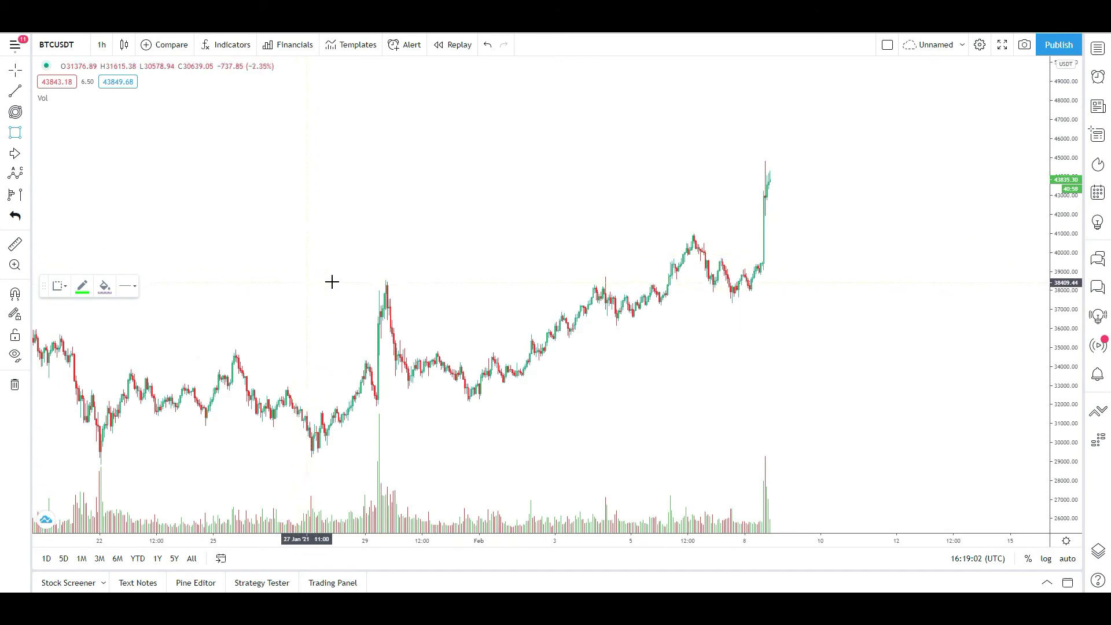
left_click(363, 279)
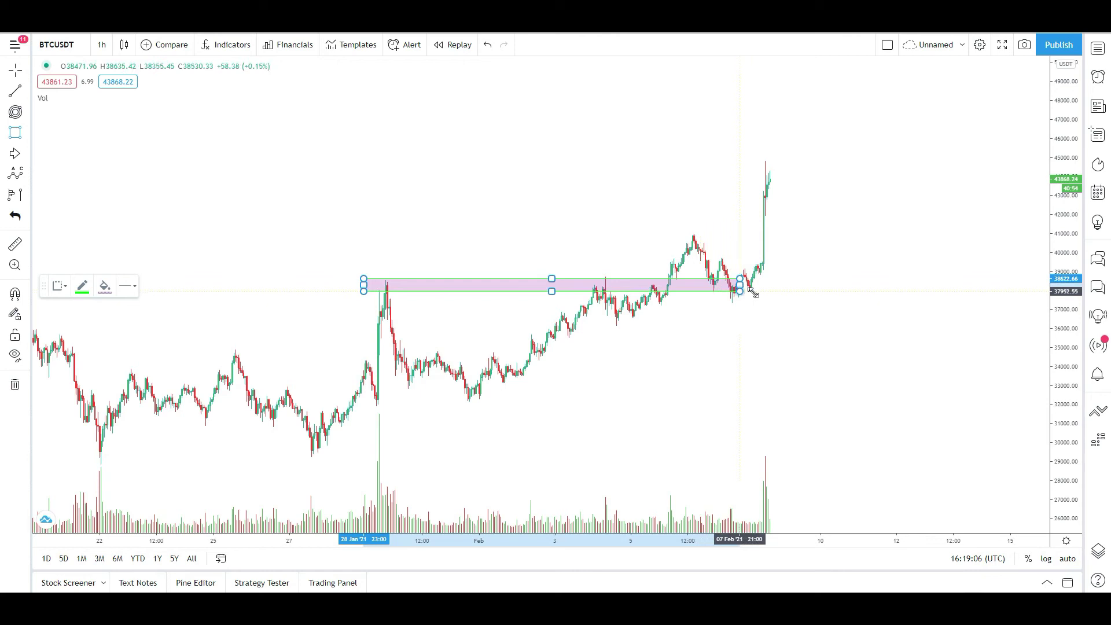
left_click(781, 290)
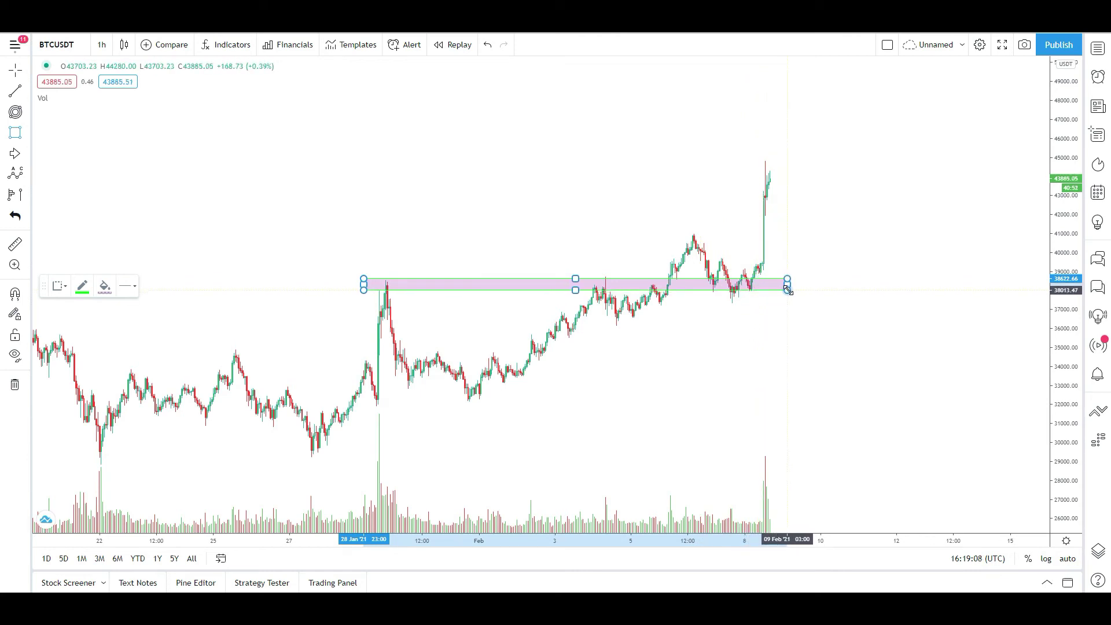
left_click_drag(787, 290, 783, 289)
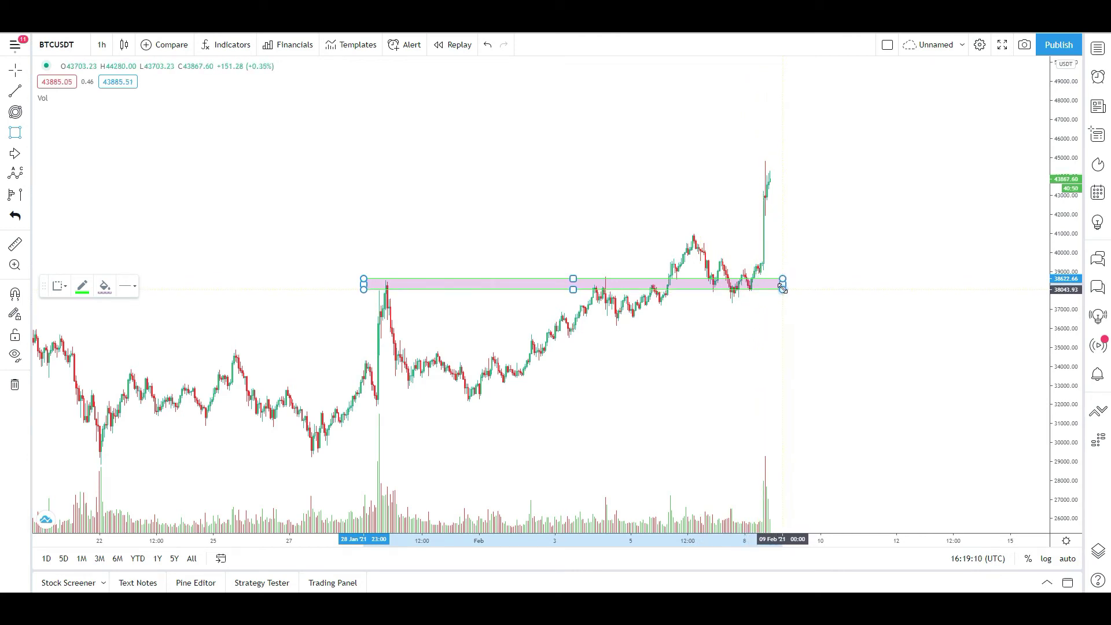
left_click(737, 320)
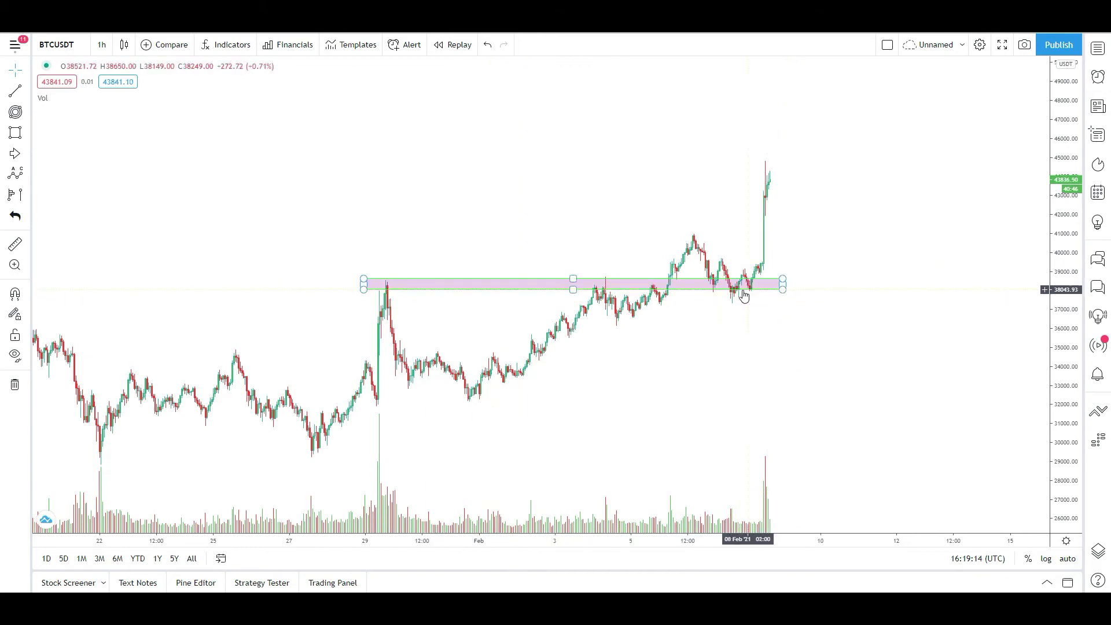
left_click(683, 284)
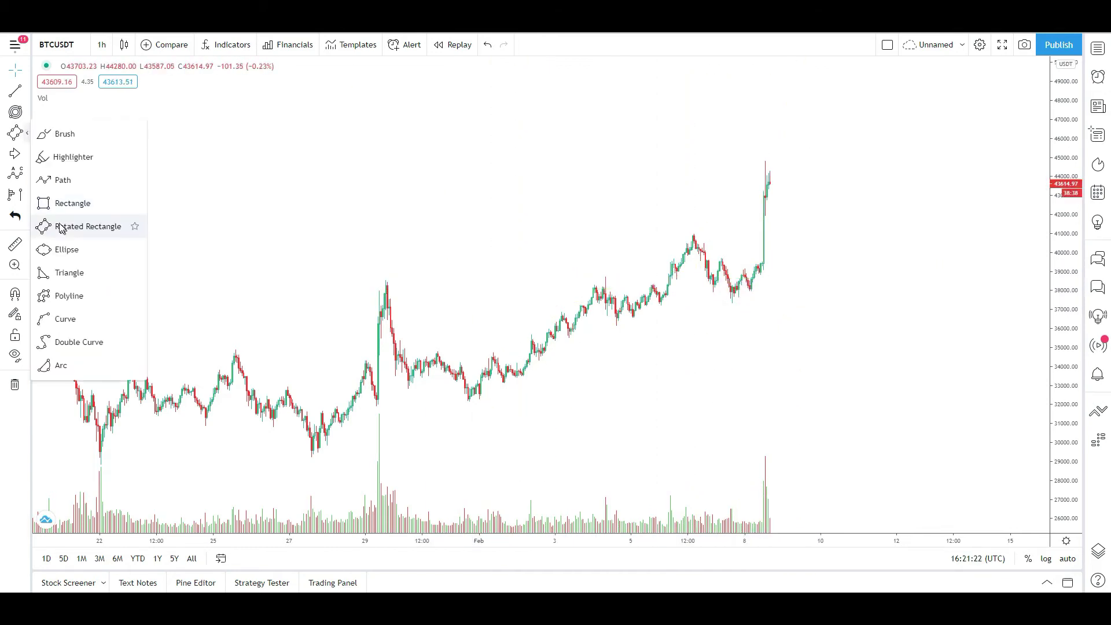
Draw a rotated rectangle with its axis from 31 January 12:00 at about 36917 to 5 February 21:00 at about 41516, and delete it
left_click(77, 226)
left_click(459, 310)
left_click(664, 225)
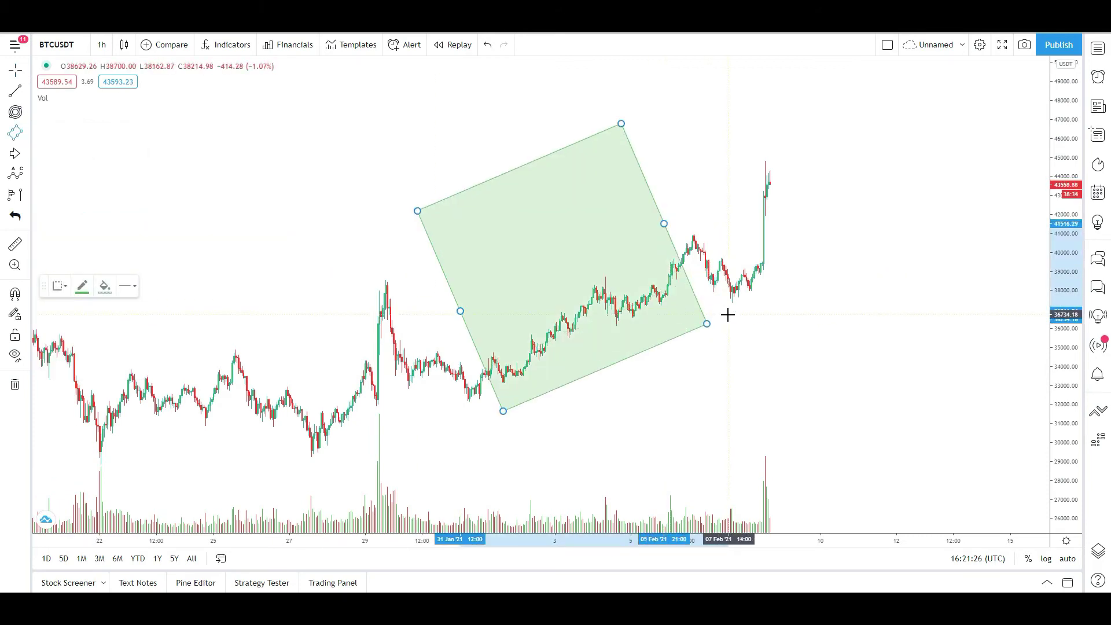
left_click(643, 200)
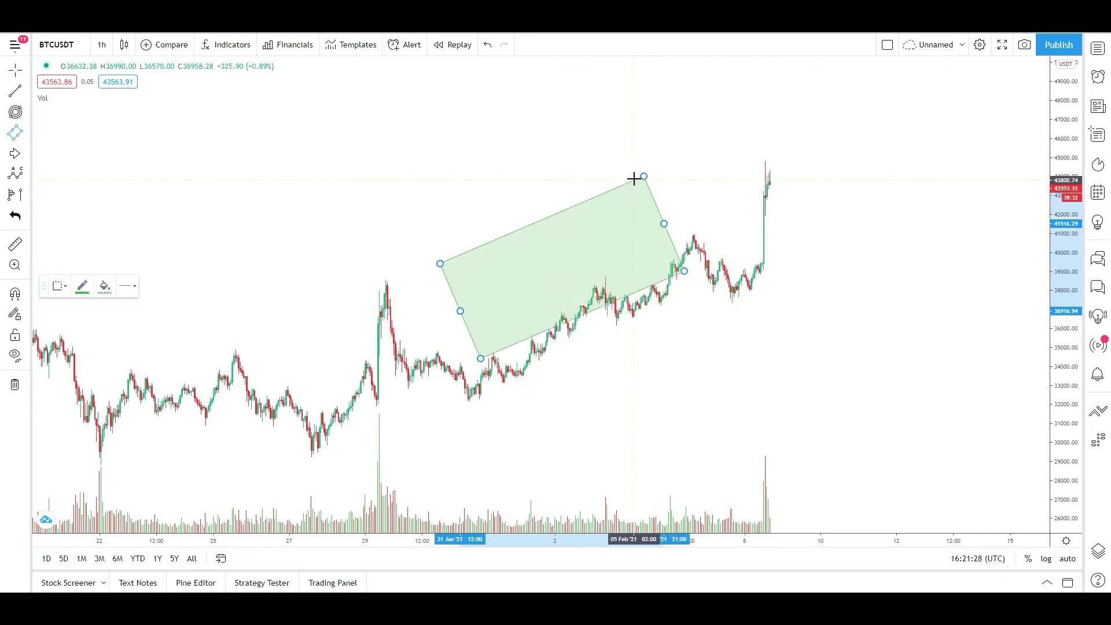
left_click(634, 174)
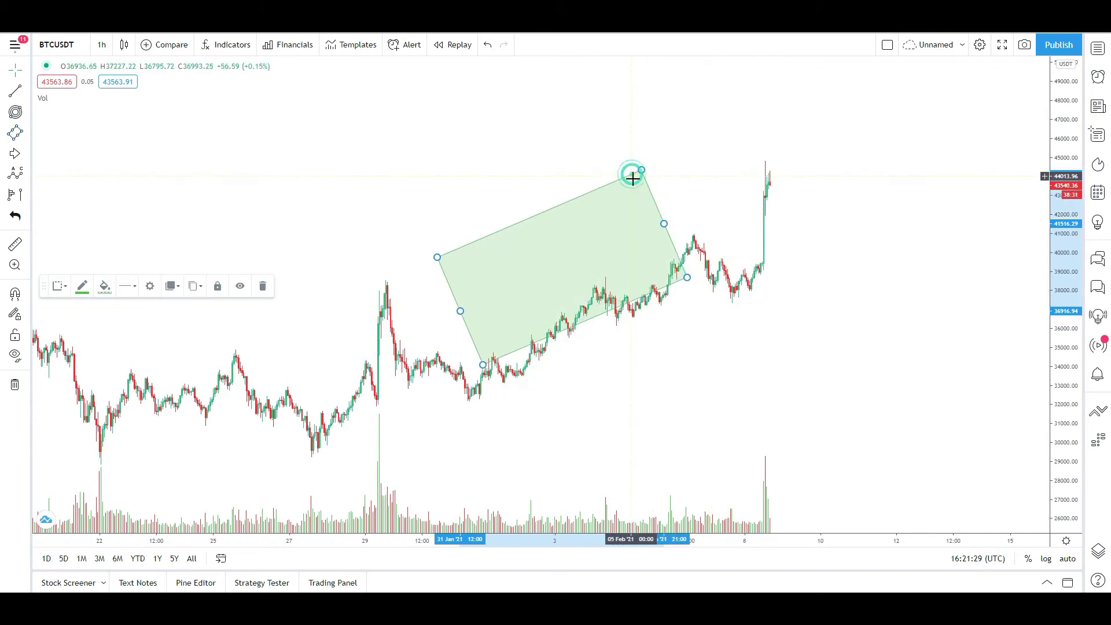
left_click(262, 286)
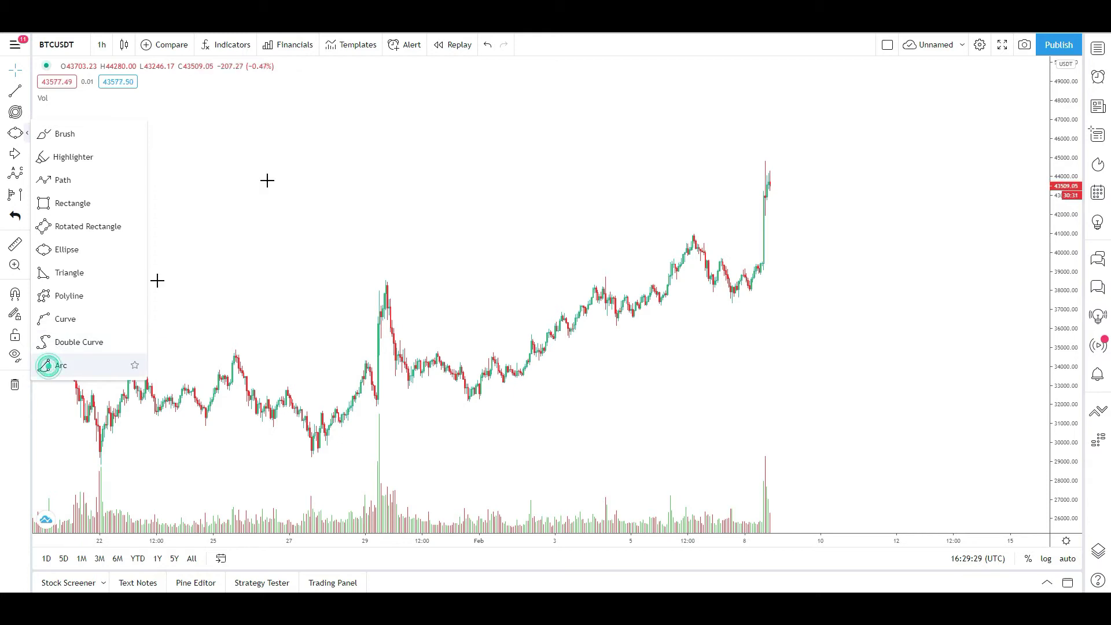
Draw an upward-bulging arc from 27 January 17:00 at about 46451 to 2 February 12:00 at about 42521
left_click(48, 365)
left_click(316, 129)
left_click(535, 204)
left_click(617, 109)
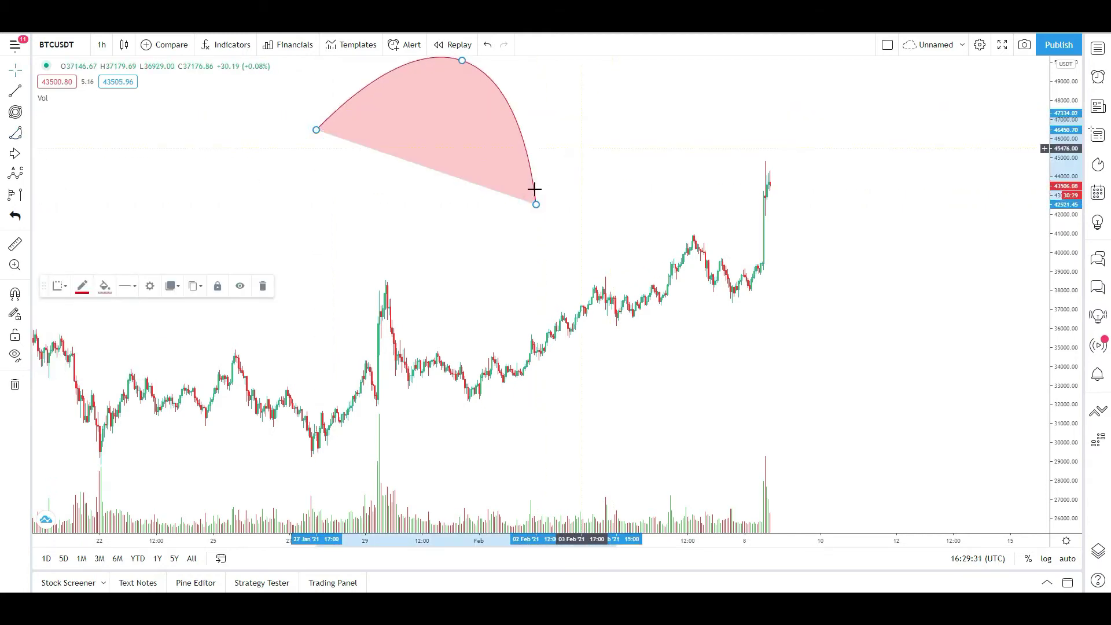
left_click_drag(524, 149, 525, 177)
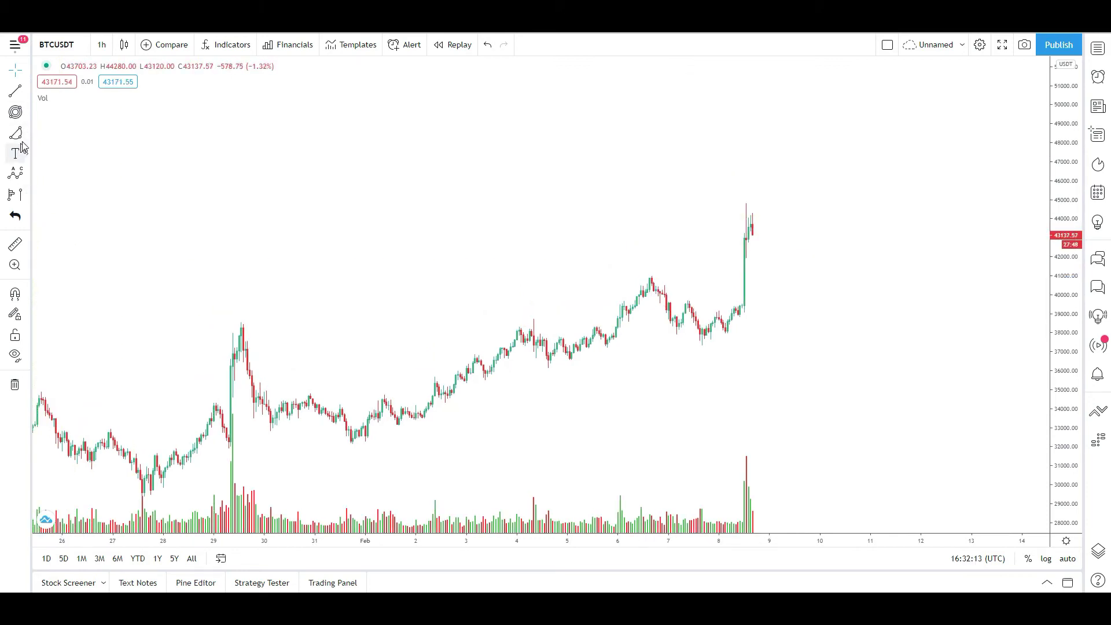
Add the text label "decanding traingel" beside the 8 February spike and move it to 4 February 11:00 at about 42704
left_click(26, 155)
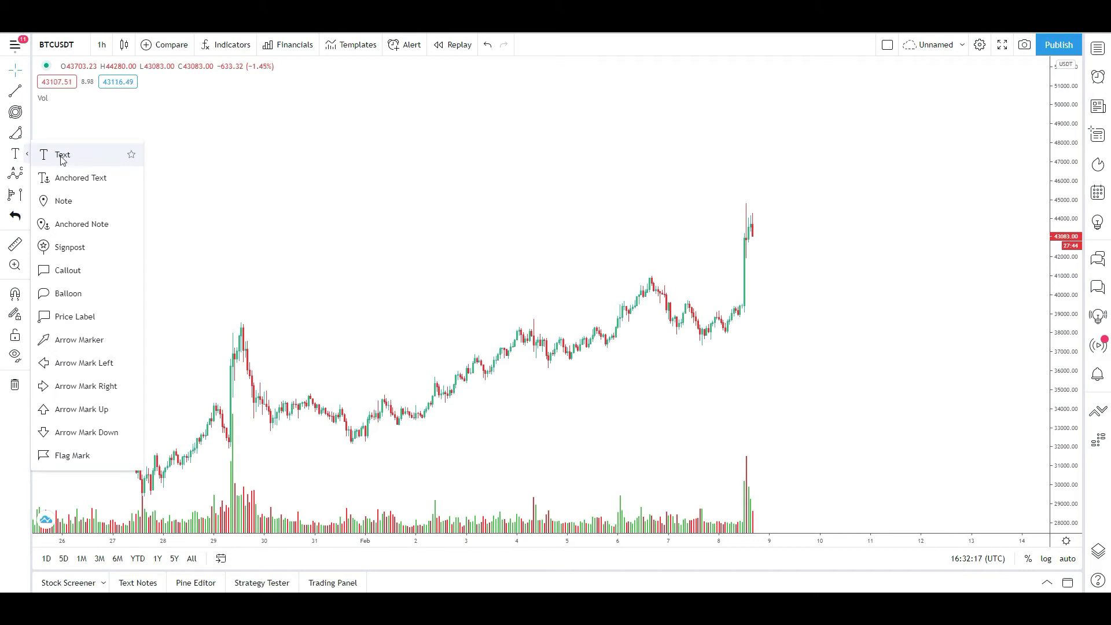
left_click(635, 228)
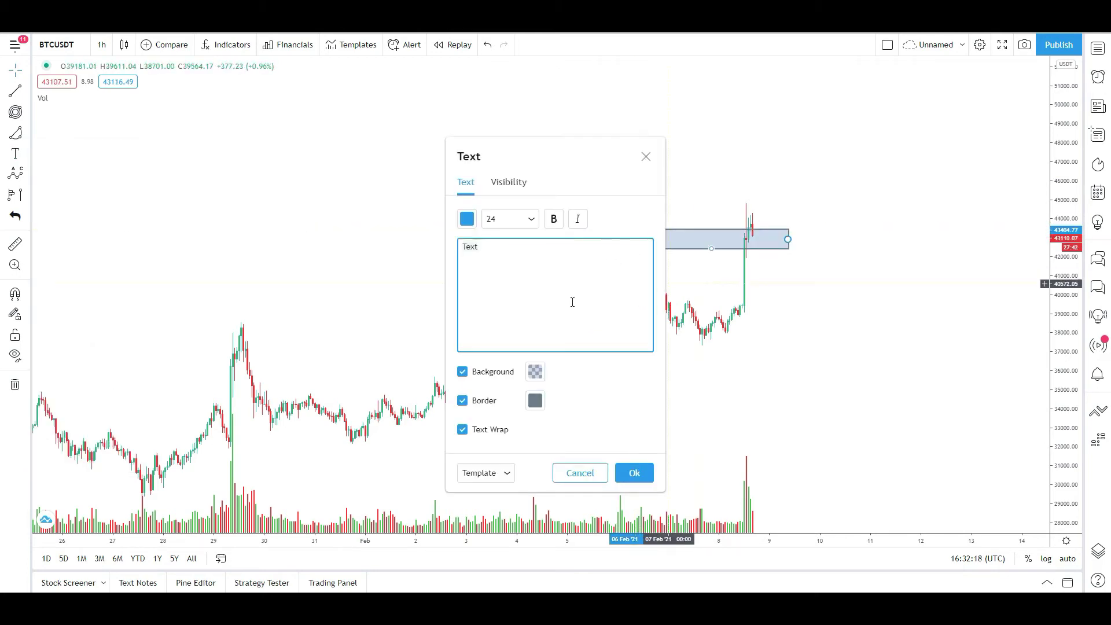
left_click(635, 473)
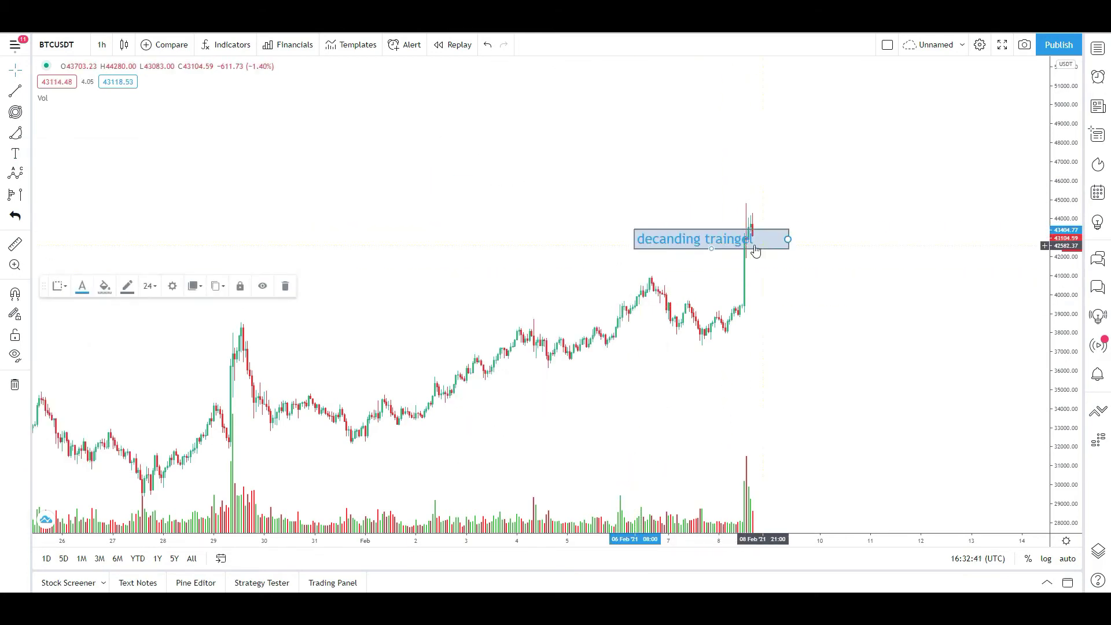
left_click_drag(702, 246, 607, 259)
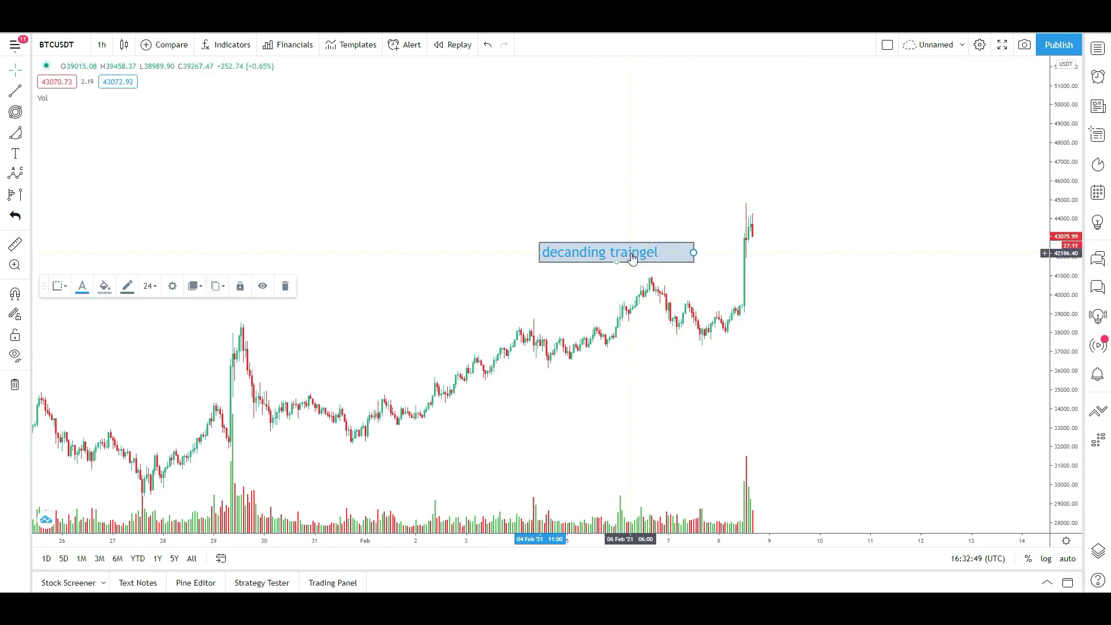
scroll(637, 422, "down", 3)
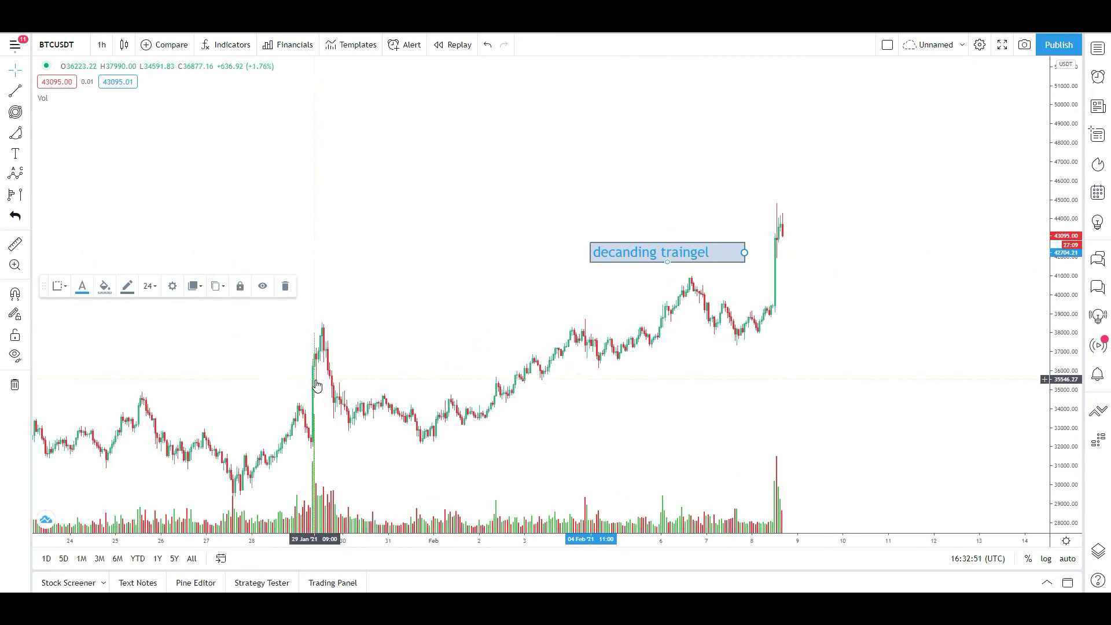
left_click(637, 422)
scroll(595, 335, "up", 2)
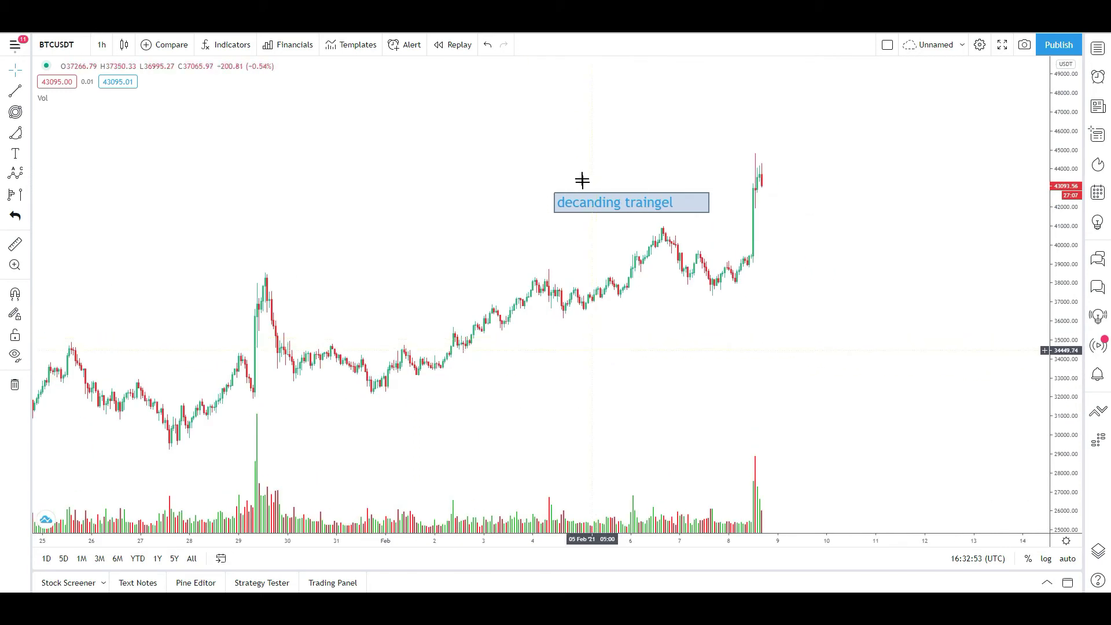
Delete the "decanding traingel" text label from the chart
left_click(612, 203)
left_click(284, 286)
Place a price label on the 30 January 22:00 candle at about 34690
left_click(16, 153)
left_click(26, 154)
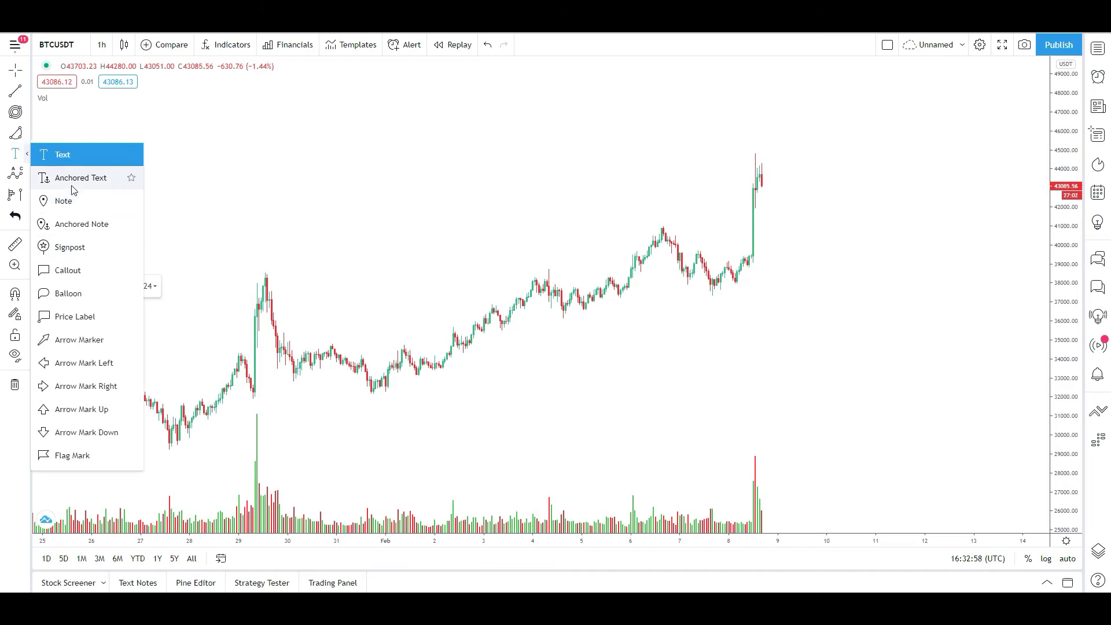
left_click(75, 316)
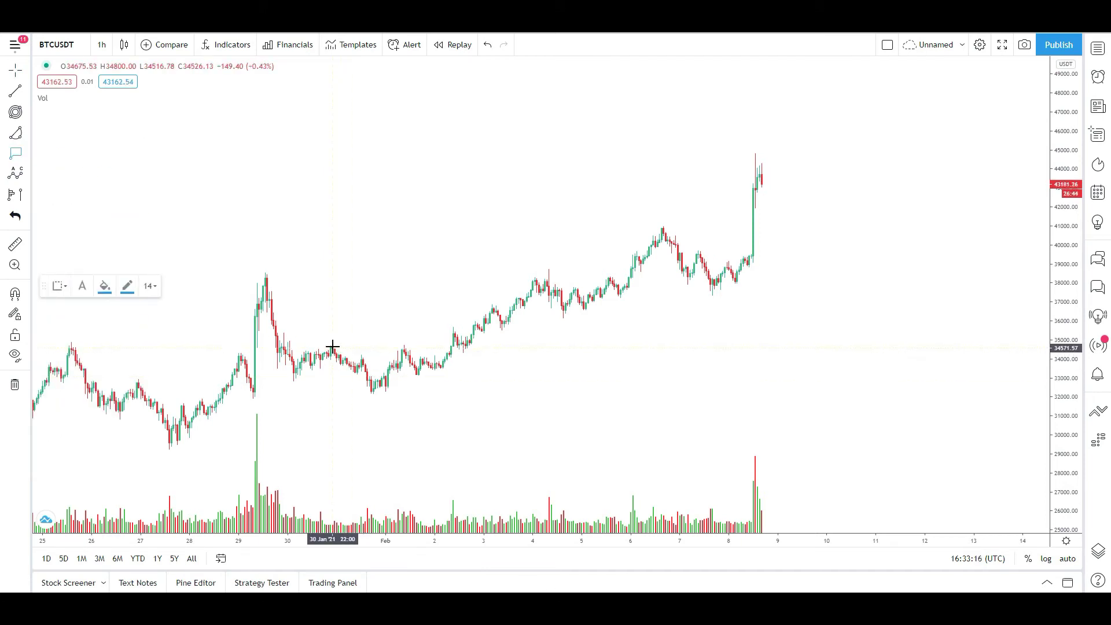
left_click(333, 347)
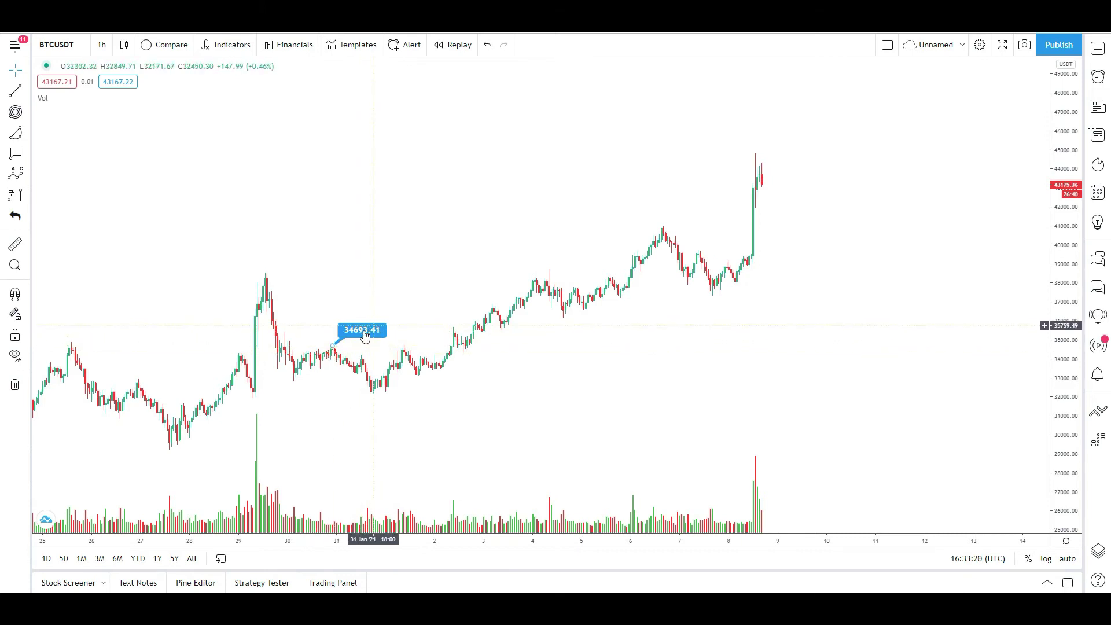
Place a second price label on the early 4 February high at about 38288
left_click(16, 151)
left_click(536, 277)
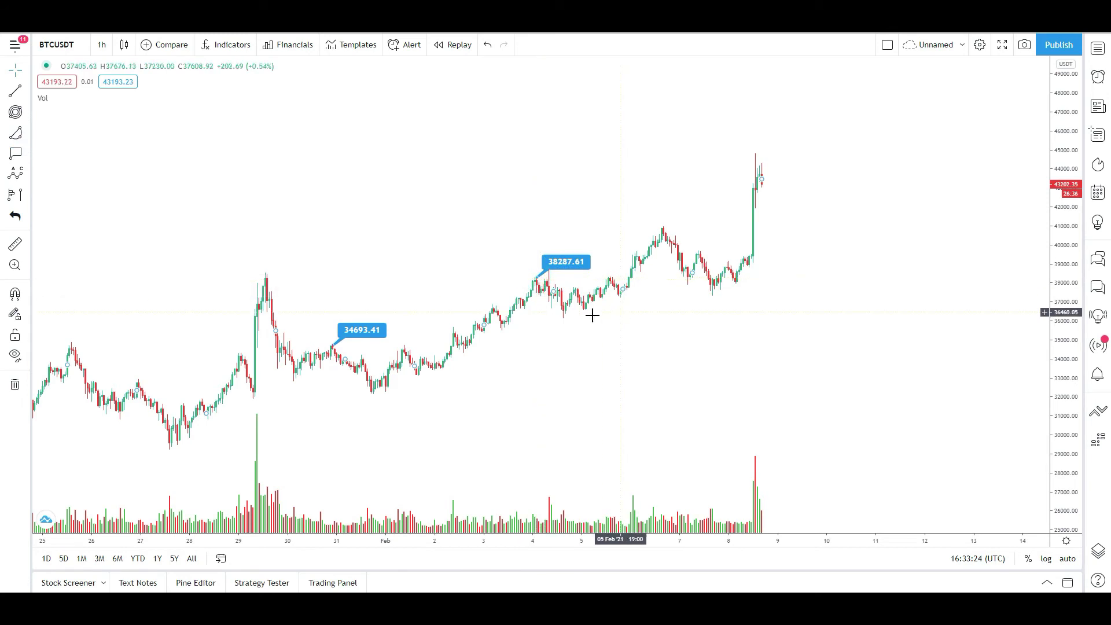
Add an upward arrow mark and move it to about 40054 at 8 February 03:00, just before the sharp rise
left_click(26, 154)
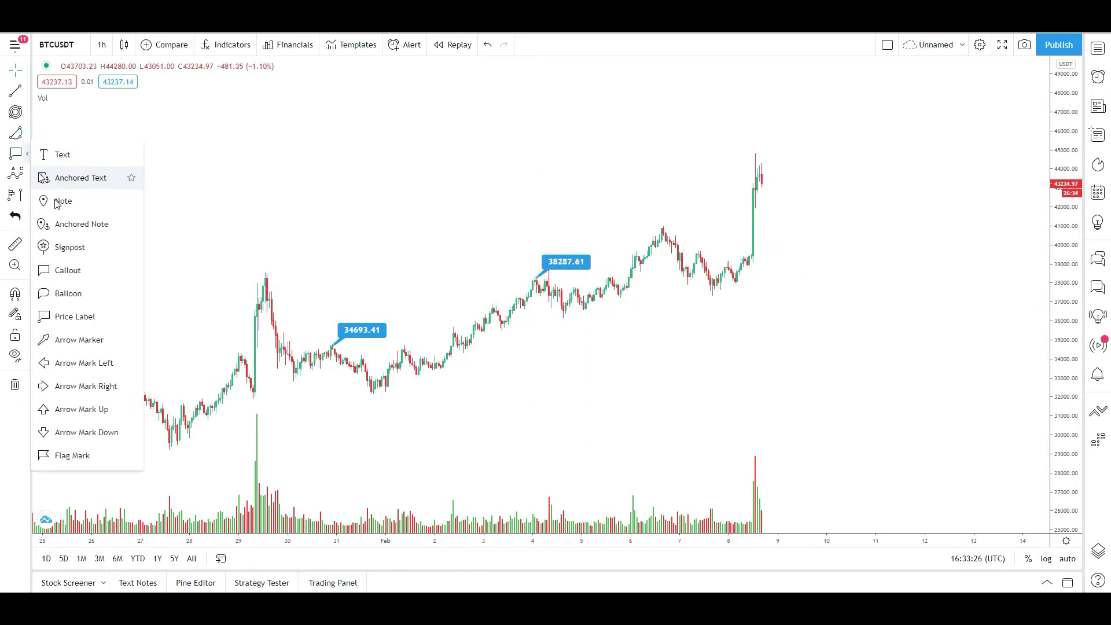
left_click(58, 415)
left_click(405, 284)
left_click_drag(405, 284, 731, 253)
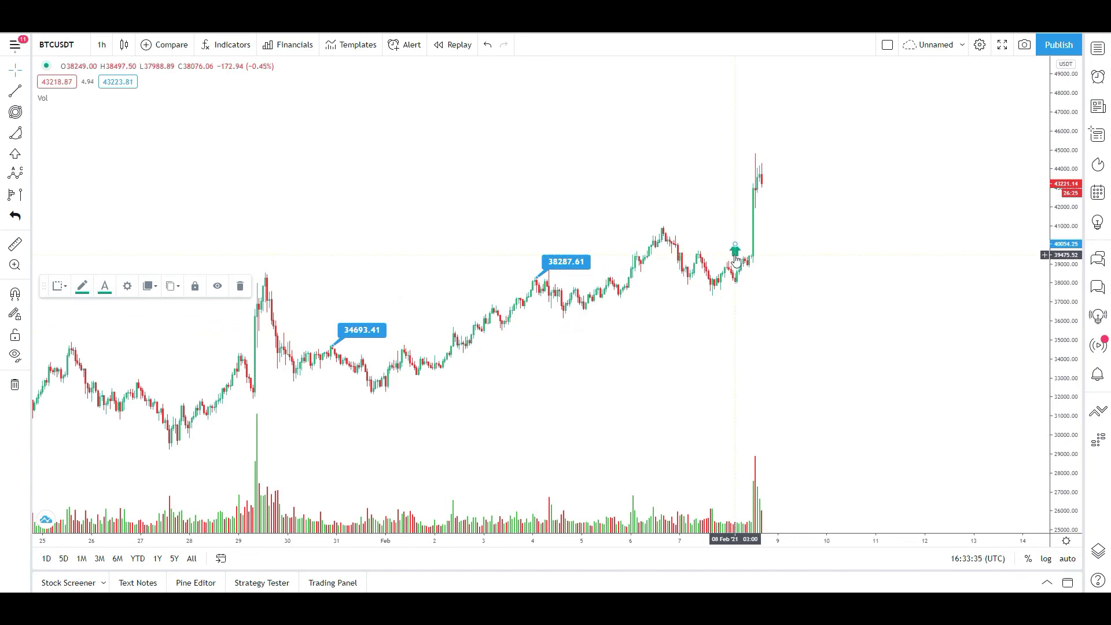
left_click(755, 275)
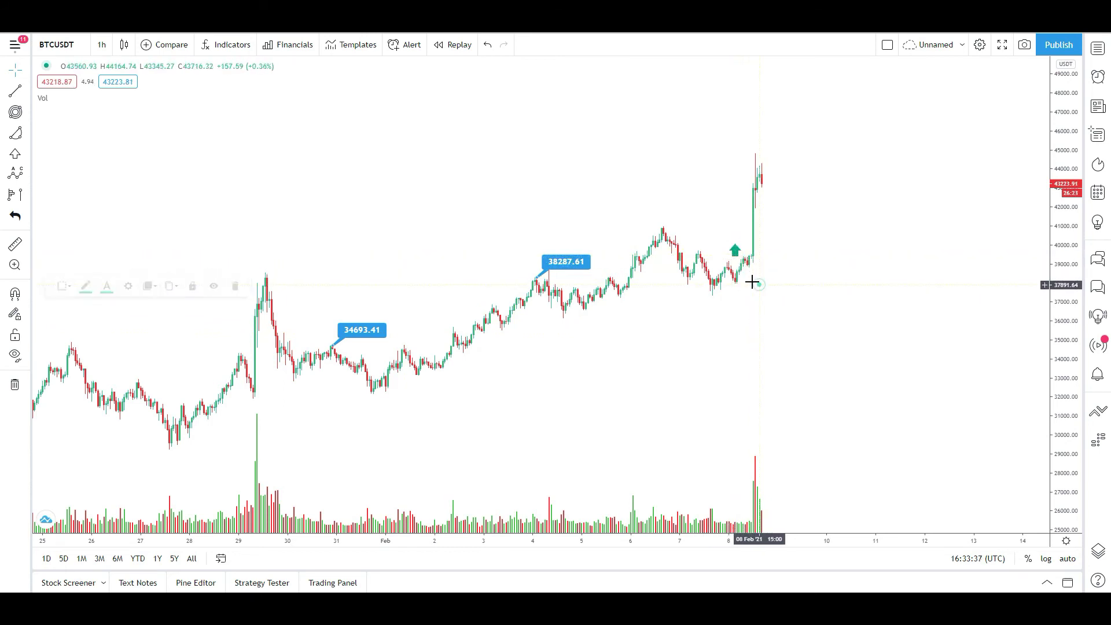
Start an ABCD pattern at the peak of the 29 January spike
left_click(27, 153)
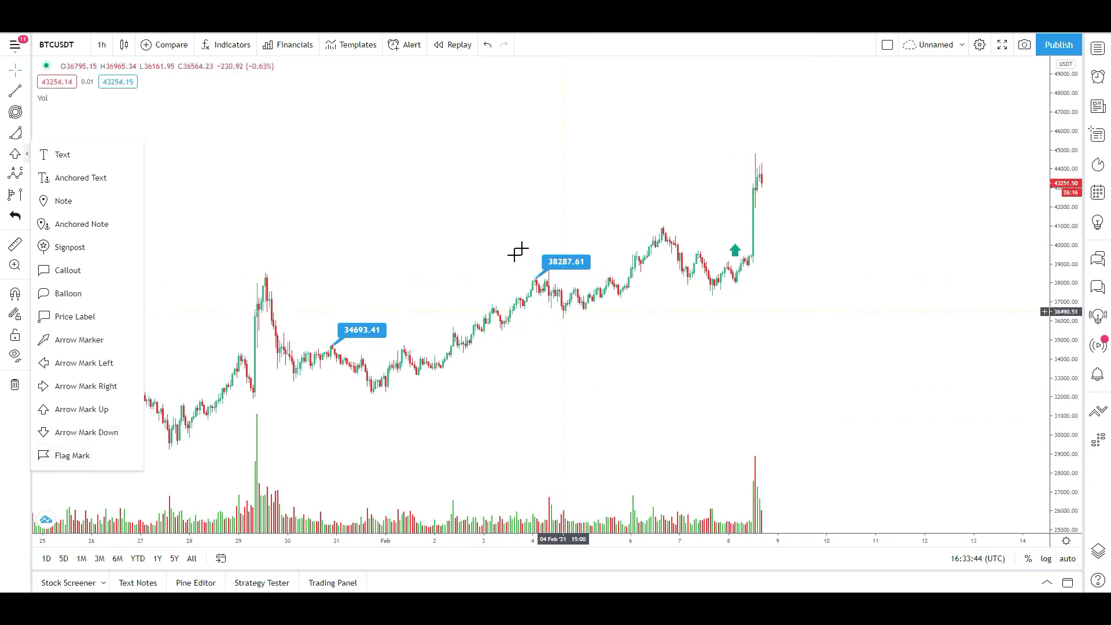
left_click(26, 172)
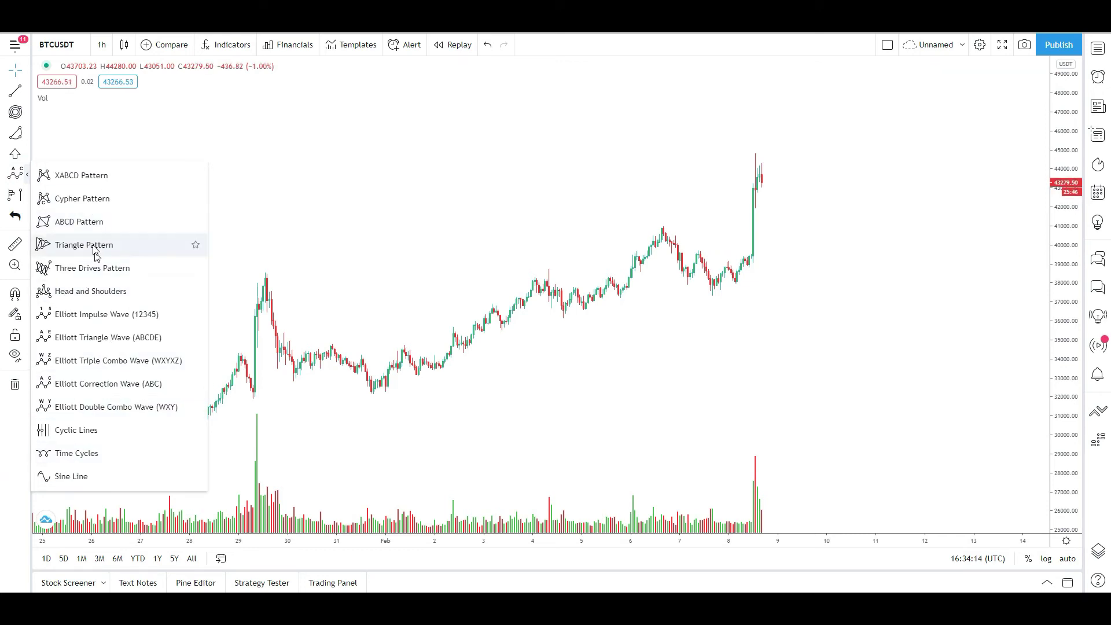
left_click(94, 221)
left_click(263, 284)
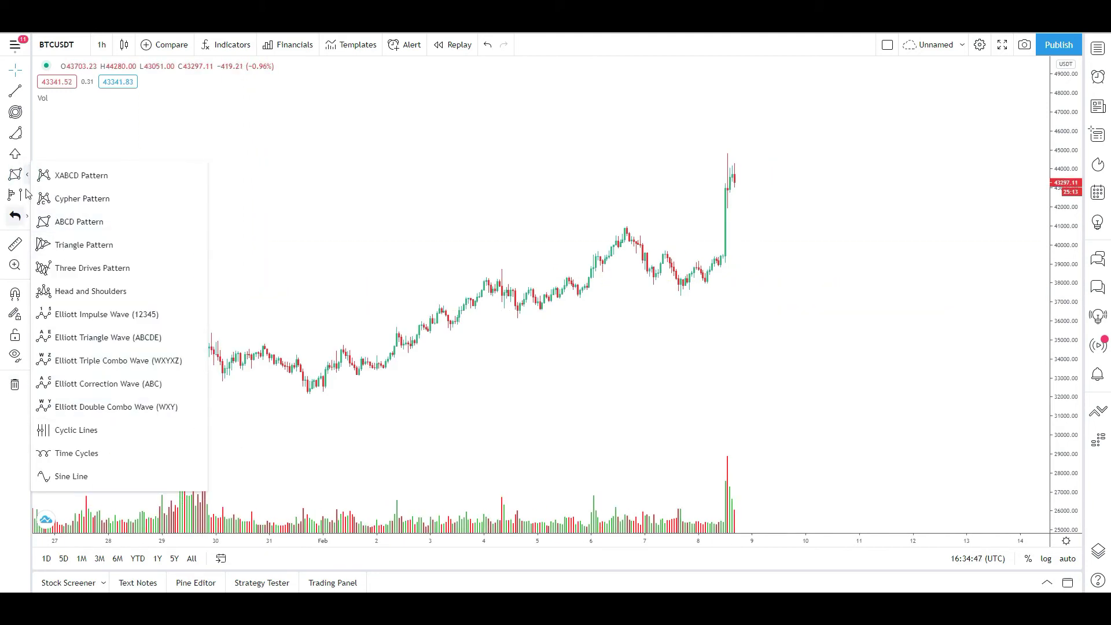
Place a long position on the 8 February 09:00 candle with its entry at about 39293
left_click(26, 195)
left_click(25, 197)
left_click(25, 197)
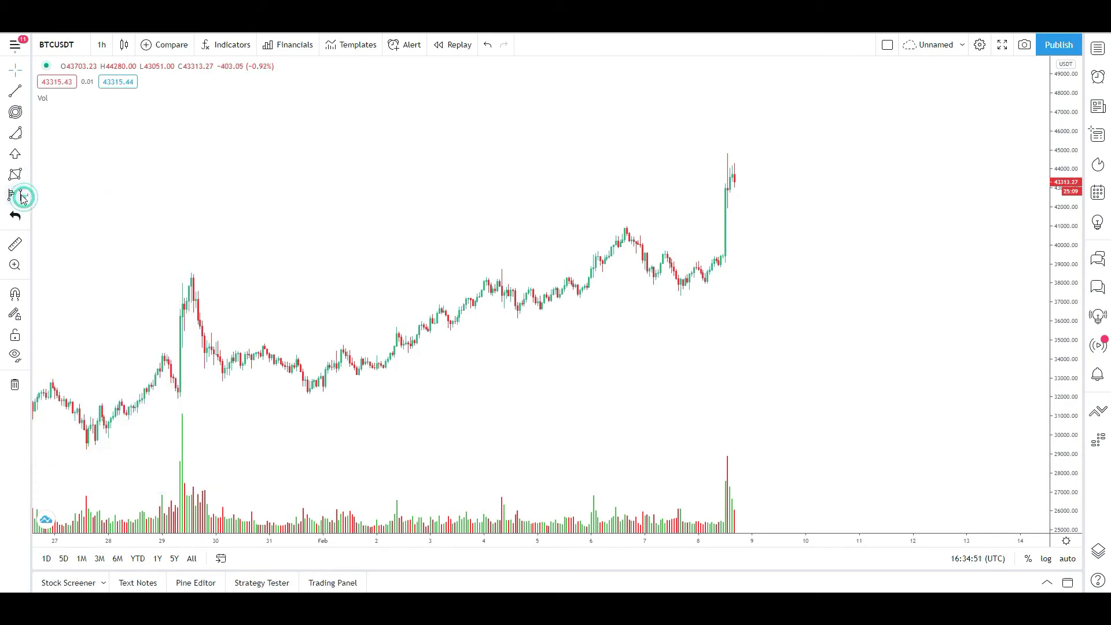
left_click(29, 197)
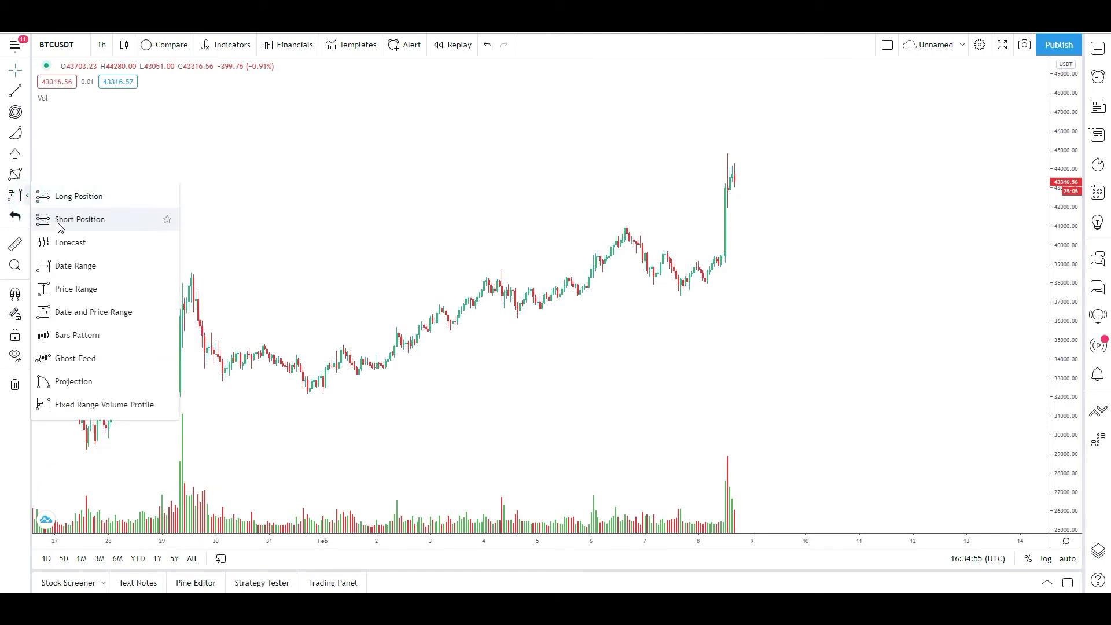
left_click(68, 197)
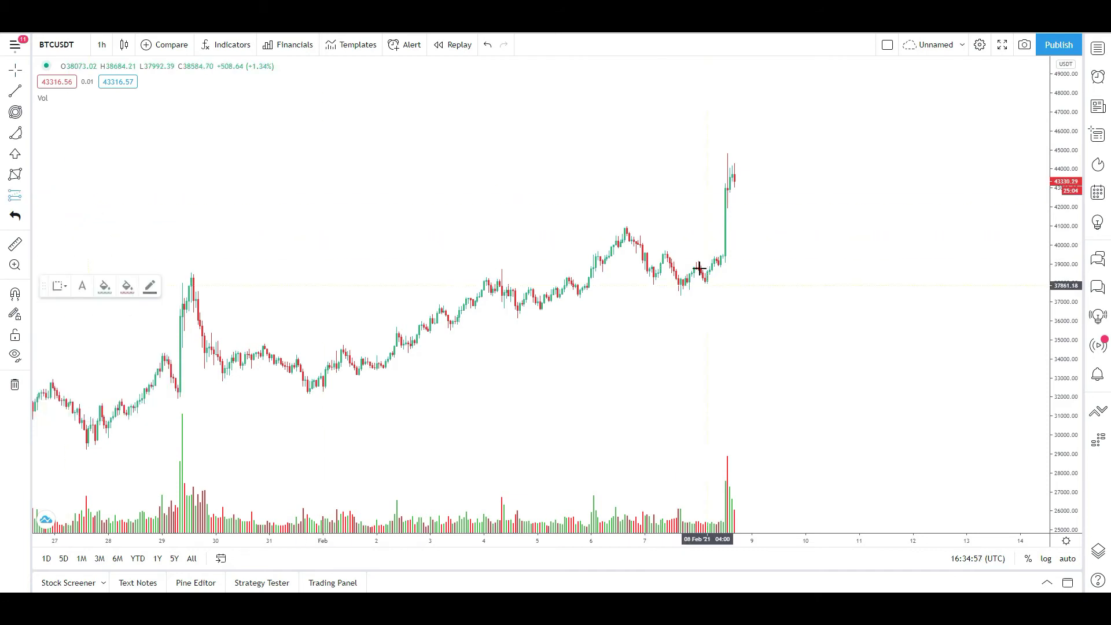
left_click(718, 259)
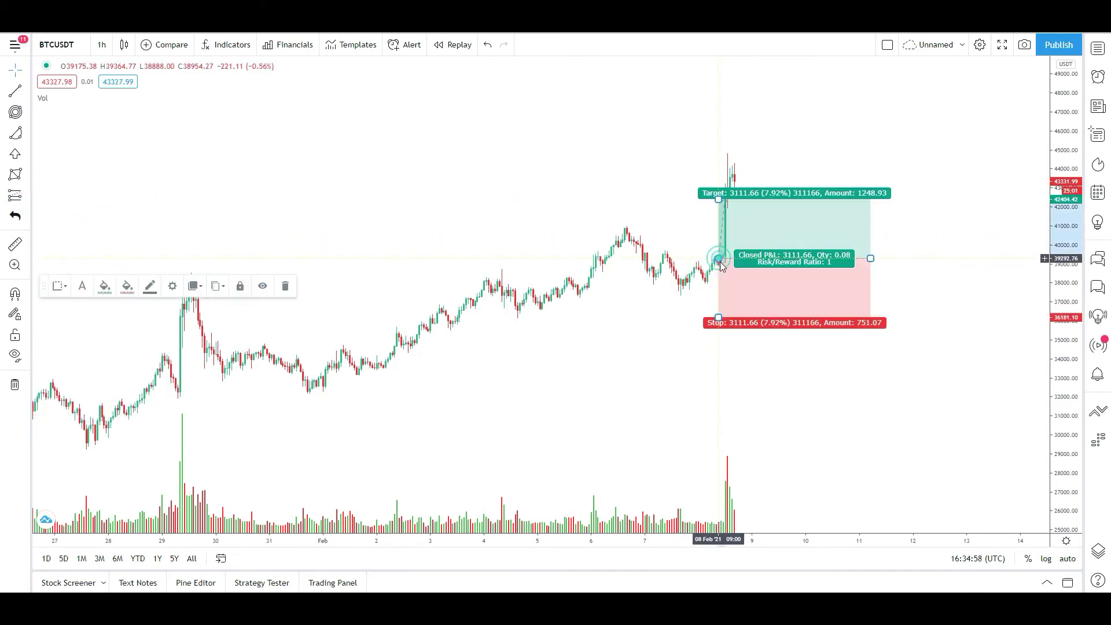
Adjust the long position's stop to about 38166 and its target to about 44288
left_click_drag(718, 318, 718, 280)
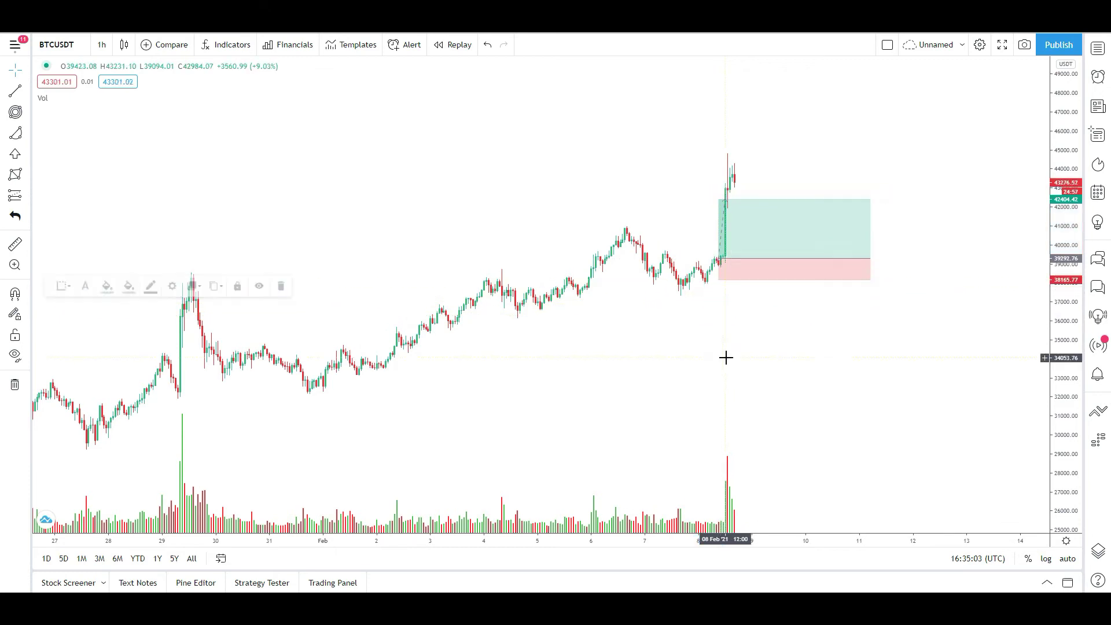
left_click_drag(718, 199, 722, 164)
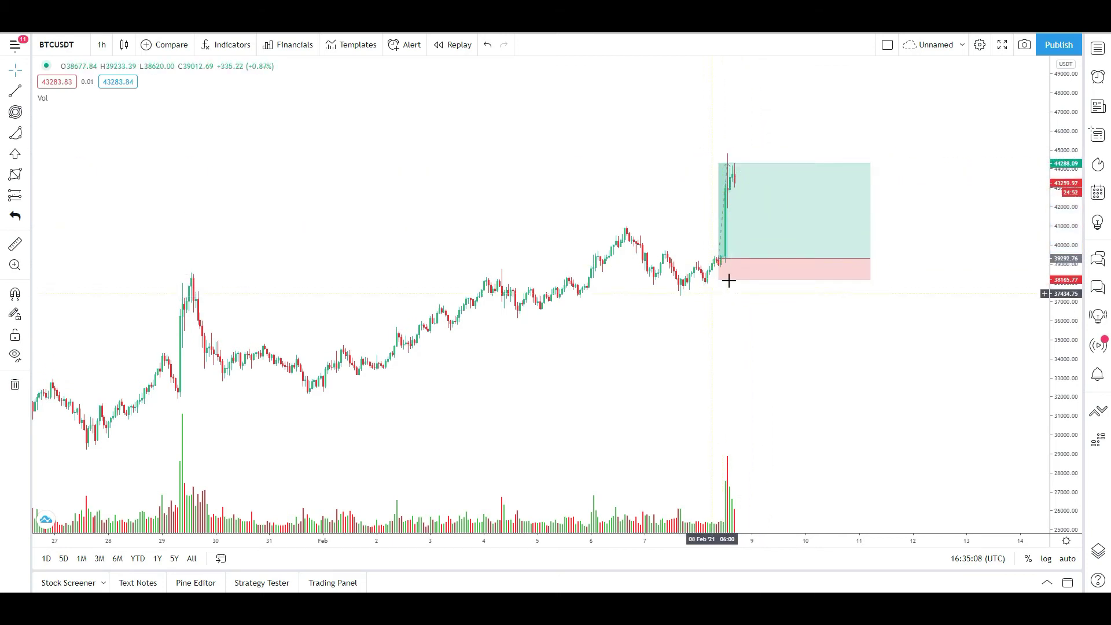
left_click_drag(718, 280, 718, 281)
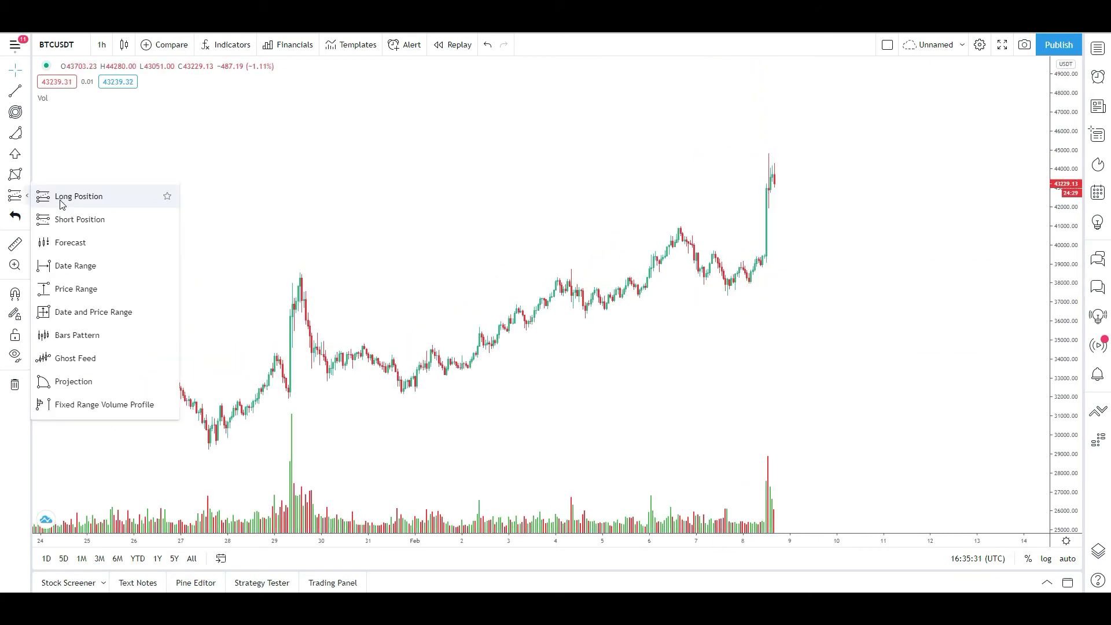
Place a long position on the 8 February rally with entry at about 39384, target about 43897 and stop about 37435
left_click(62, 195)
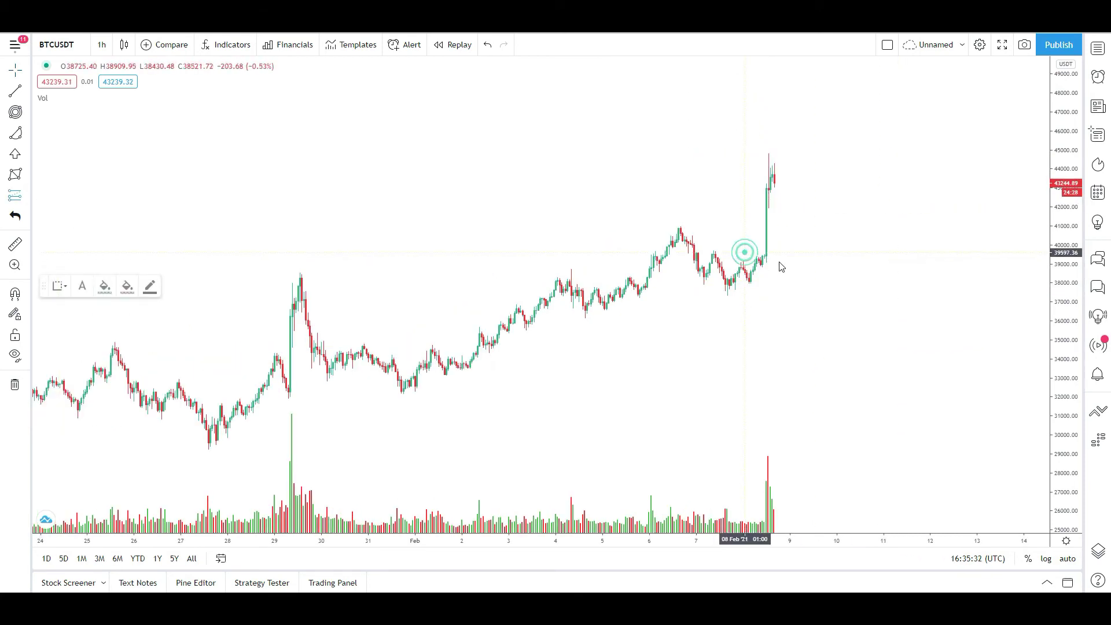
left_click(745, 252)
mouse_move(747, 181)
left_mouse_down()
mouse_move(752, 148)
mouse_move(756, 158)
left_mouse_up()
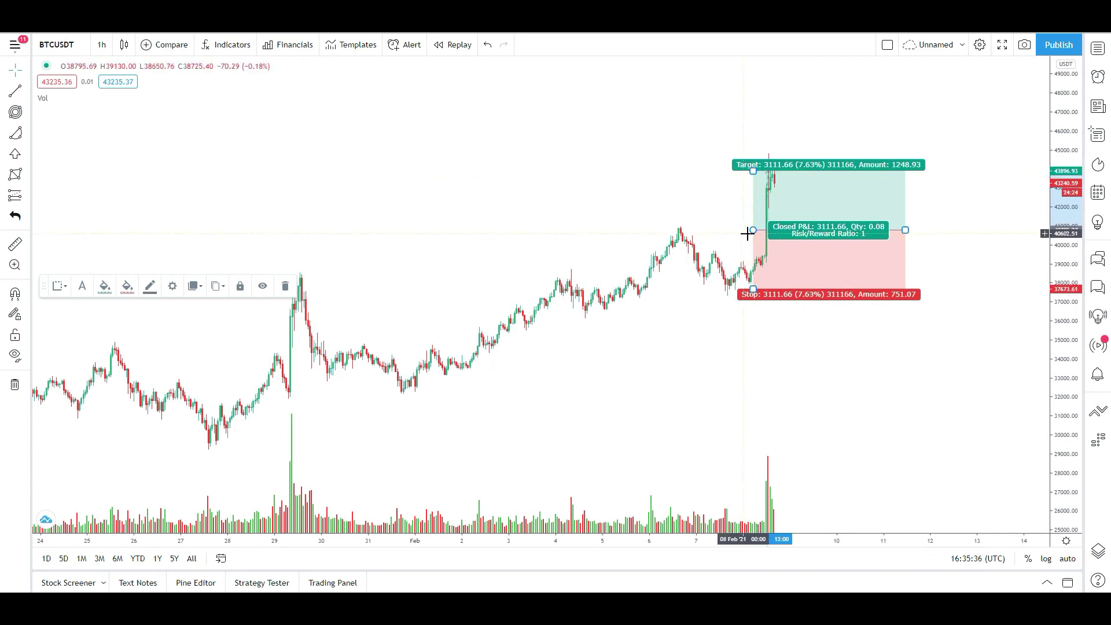
left_click_drag(753, 230, 750, 293)
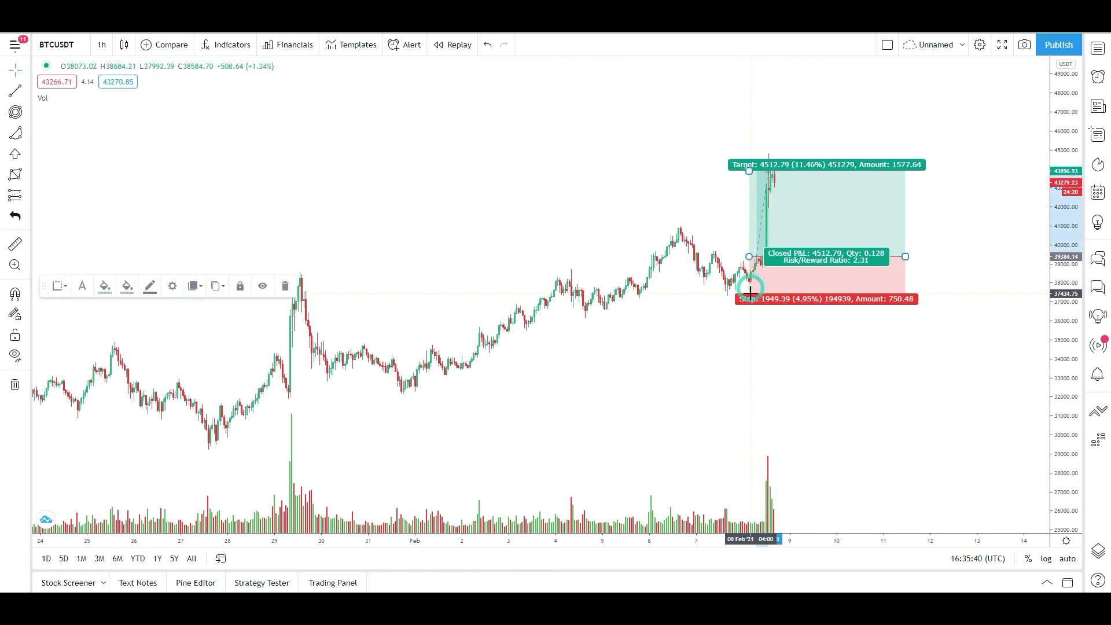
left_click(810, 372)
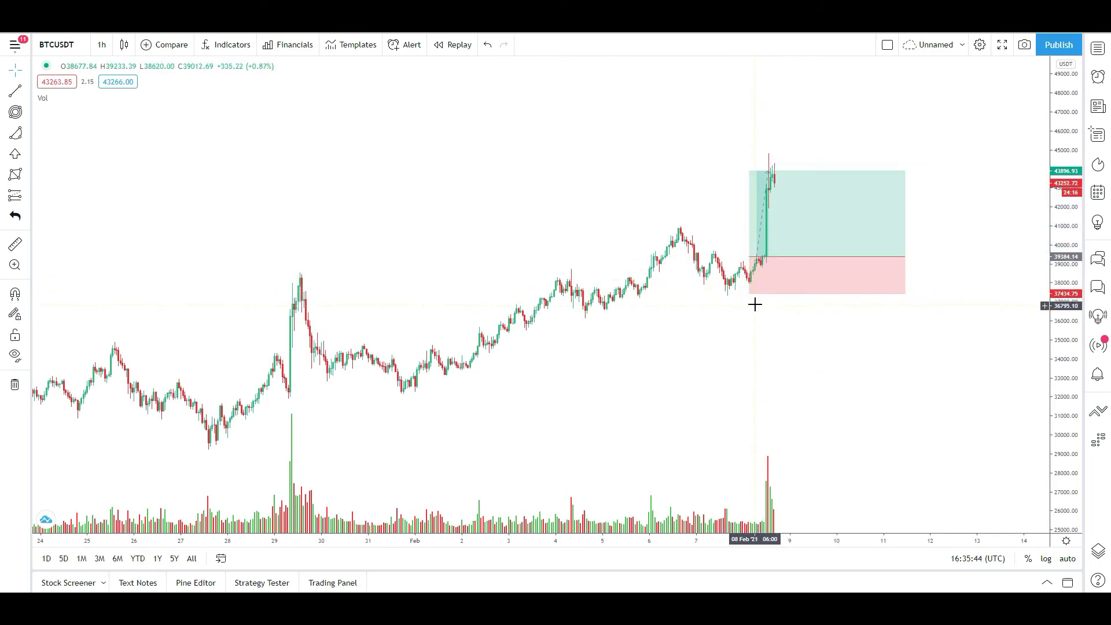
left_click(749, 171)
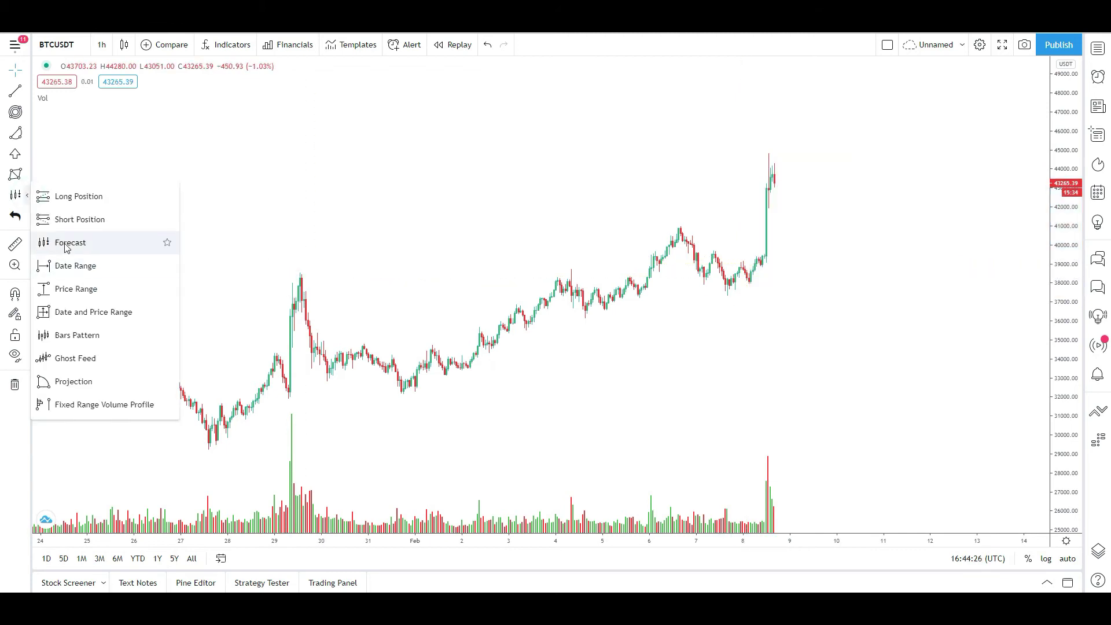
Draw a forecast from 7 February 17:00 at about 37739 to 8 February 17:00 at about 44715
left_click(61, 243)
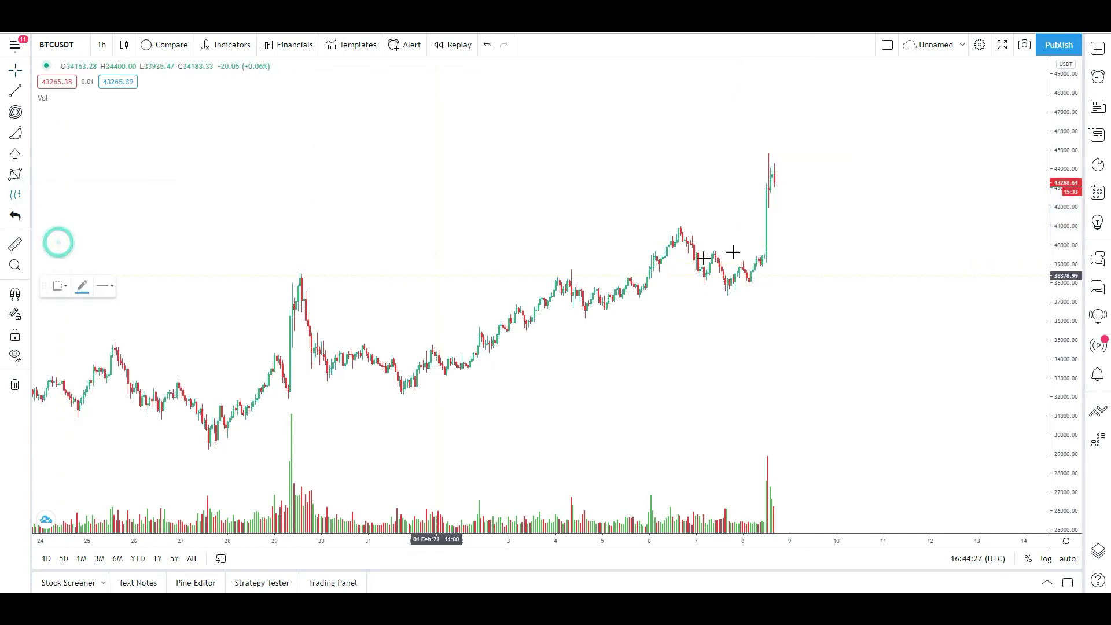
left_click(728, 287)
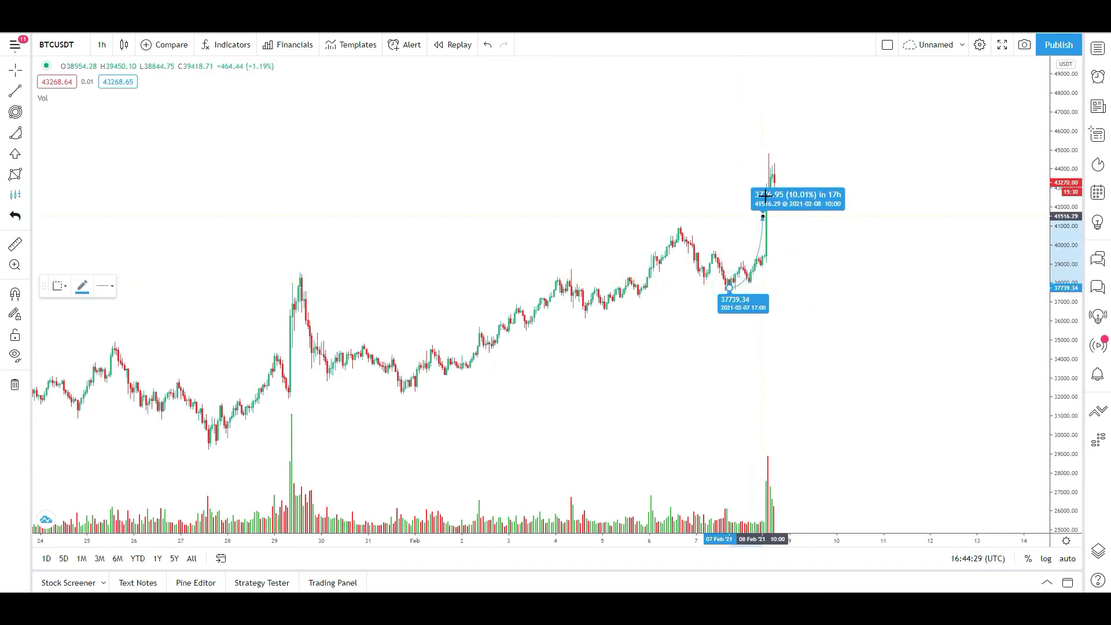
left_click(776, 155)
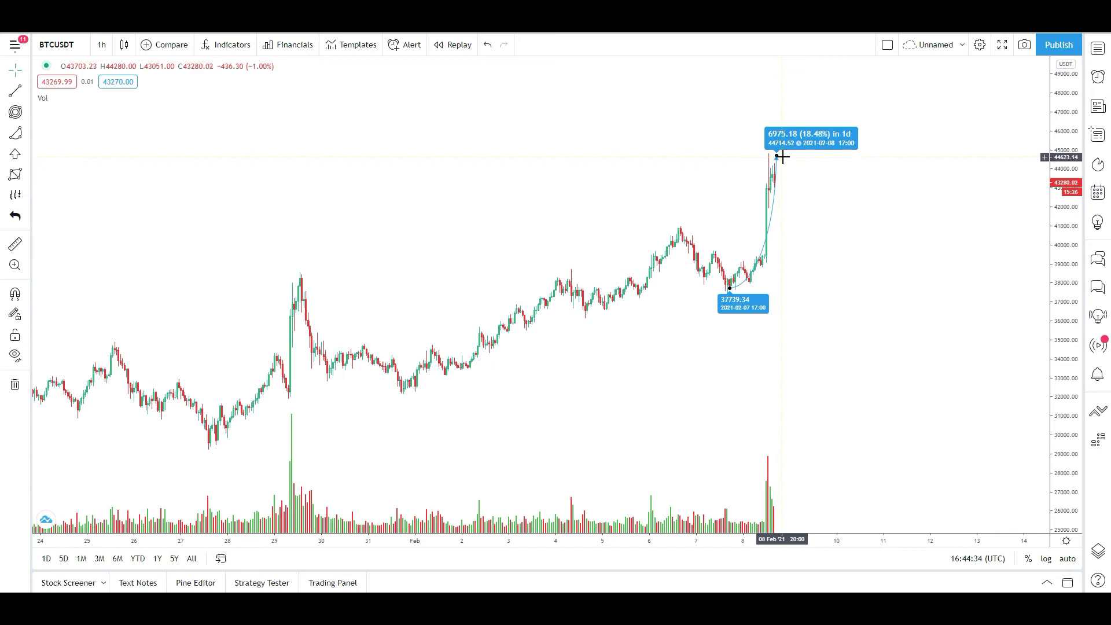
Measure the date range from 29 January 14:00 to 4 February 03:00 and delete the measurement
left_click(15, 194)
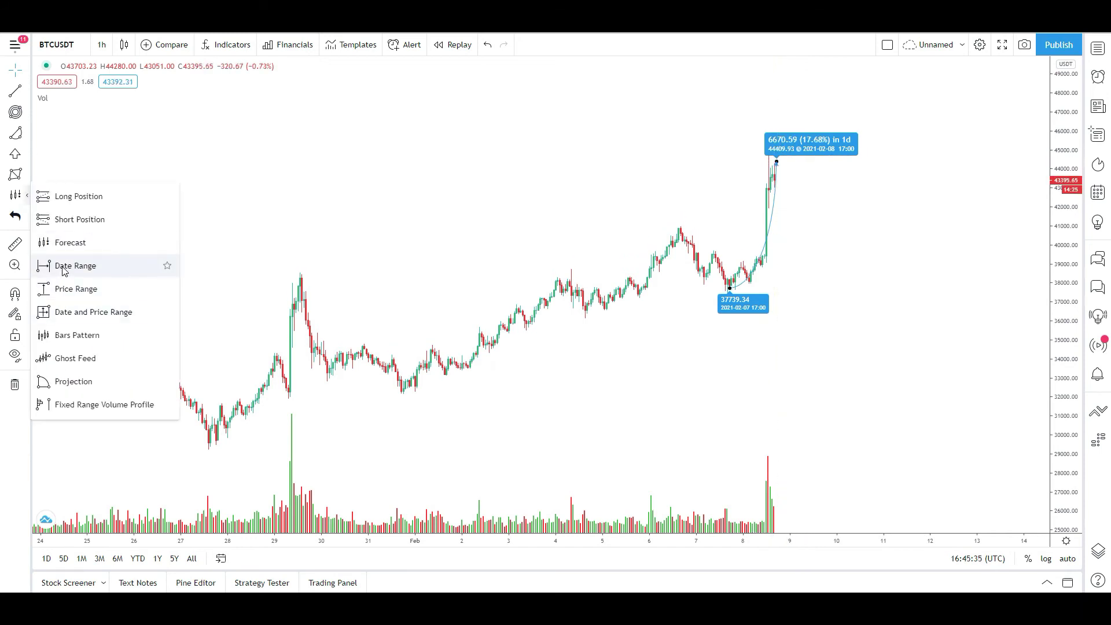
left_click(64, 267)
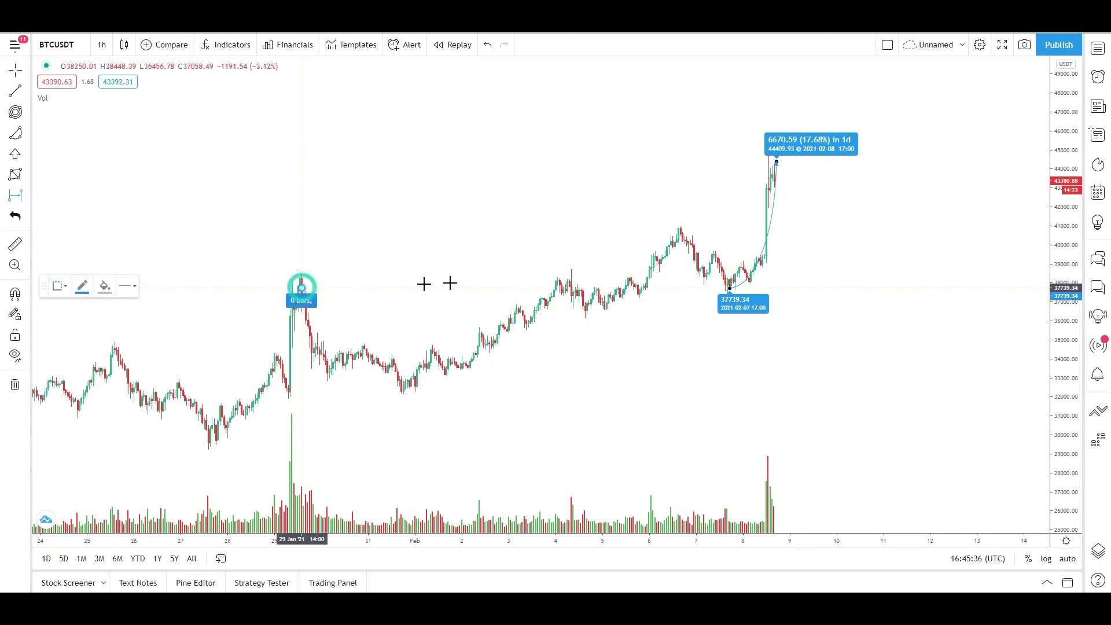
left_click(563, 283)
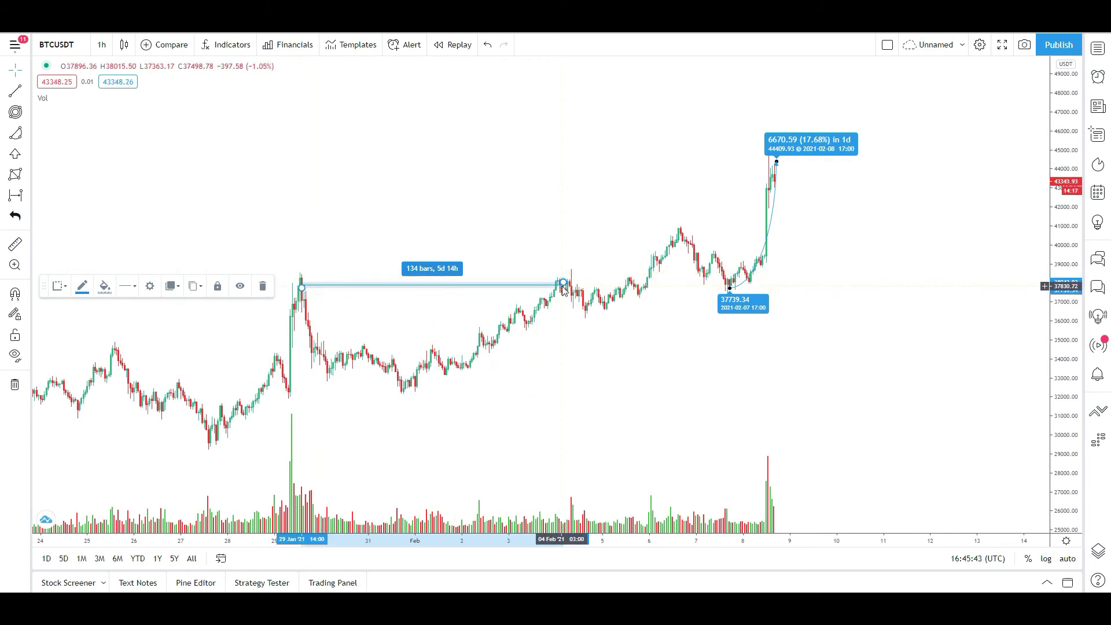
key("Delete")
Draw a price range over the 29 January spike, starting at about 32135 and reaching about 6336 upward
left_click(27, 195)
left_click(62, 290)
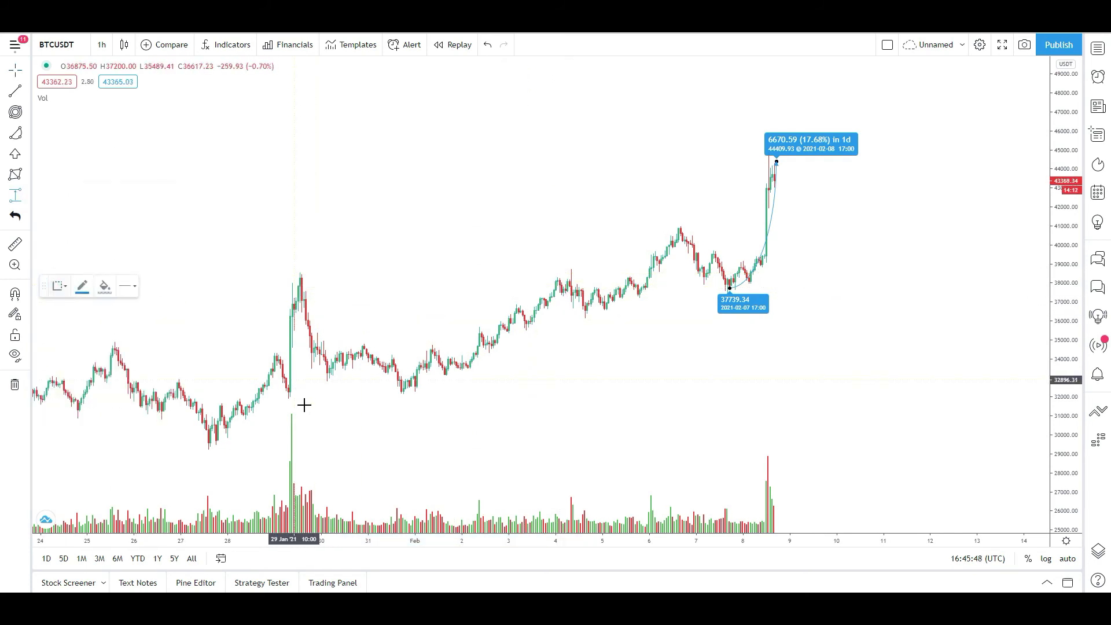
left_click(287, 394)
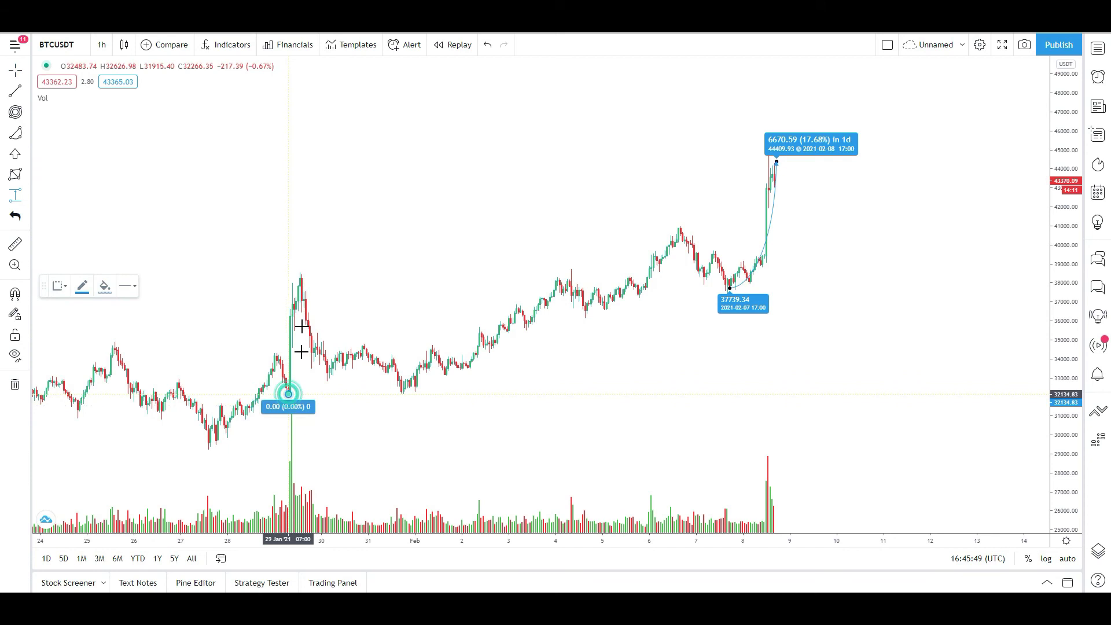
left_click(312, 275)
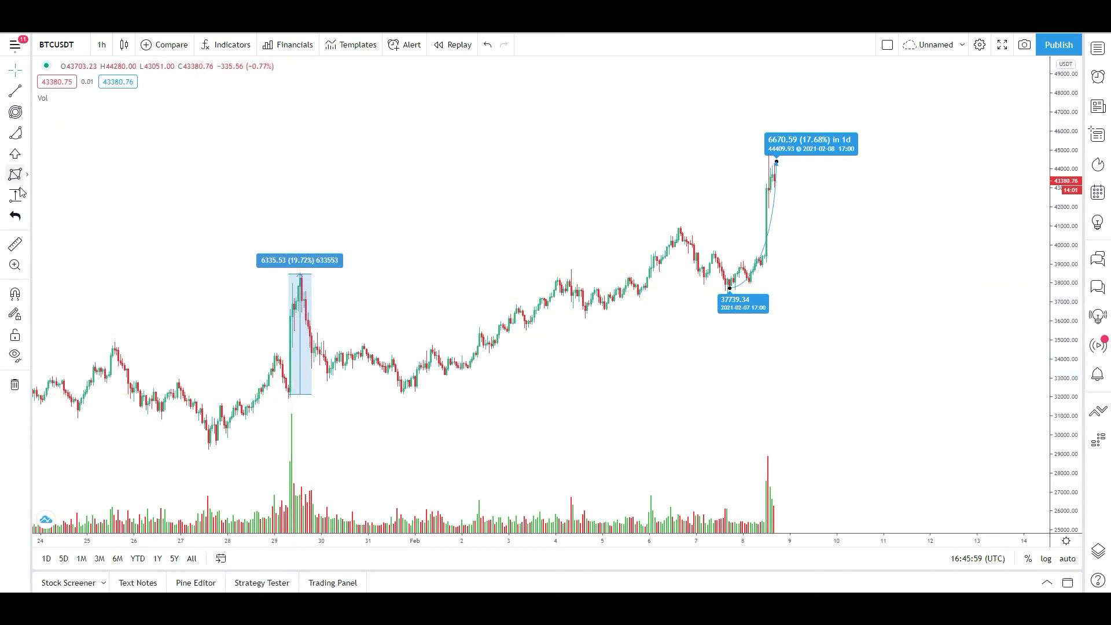
Draw a date and price range from 29 January 06:00 at about 32104, about 6275 high and 18 bars wide
left_click(20, 194)
left_click(79, 317)
left_click(286, 394)
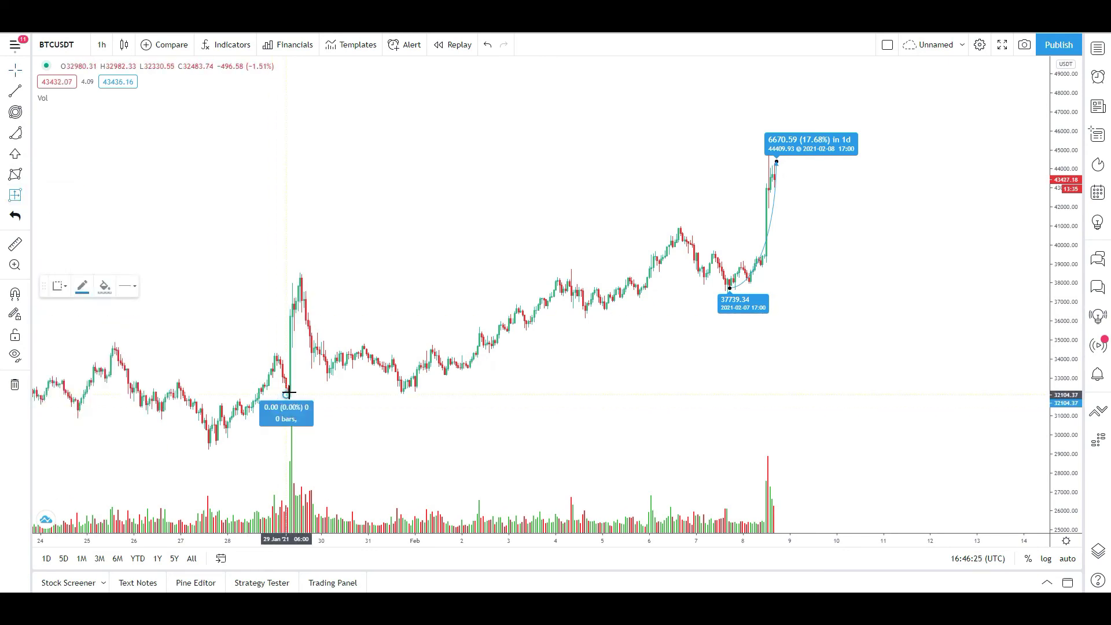
left_click(351, 286)
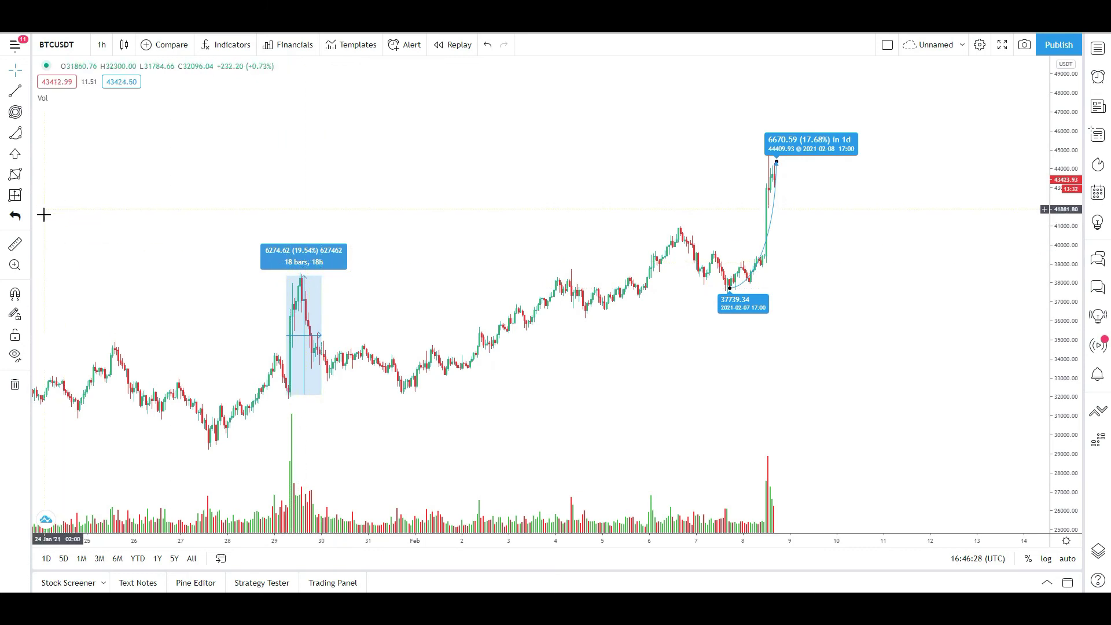
Copy the 27 to 28 January candles as a bars pattern placed from 8 February 23:00 to 10 February 05:00
left_click(27, 195)
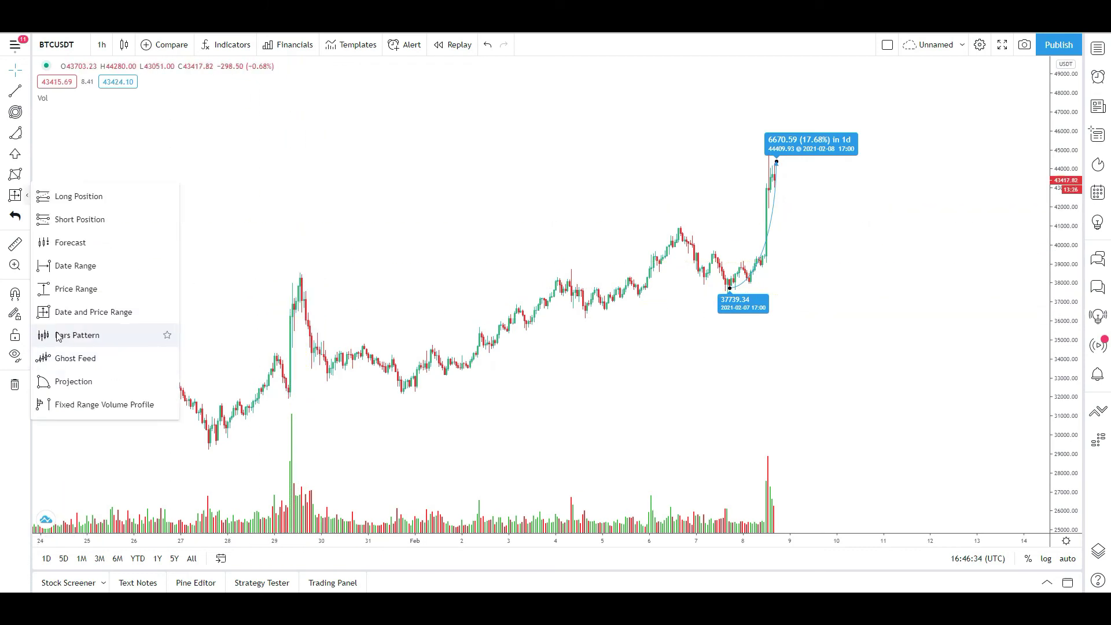
left_click(59, 336)
left_click(200, 406)
left_click(257, 385)
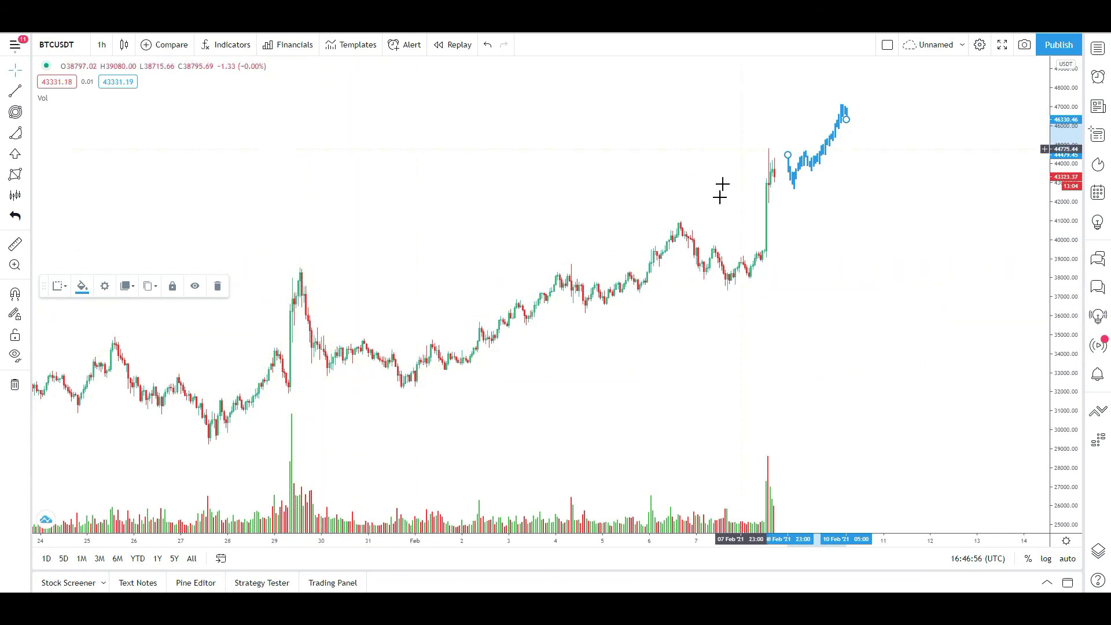
left_click(823, 153)
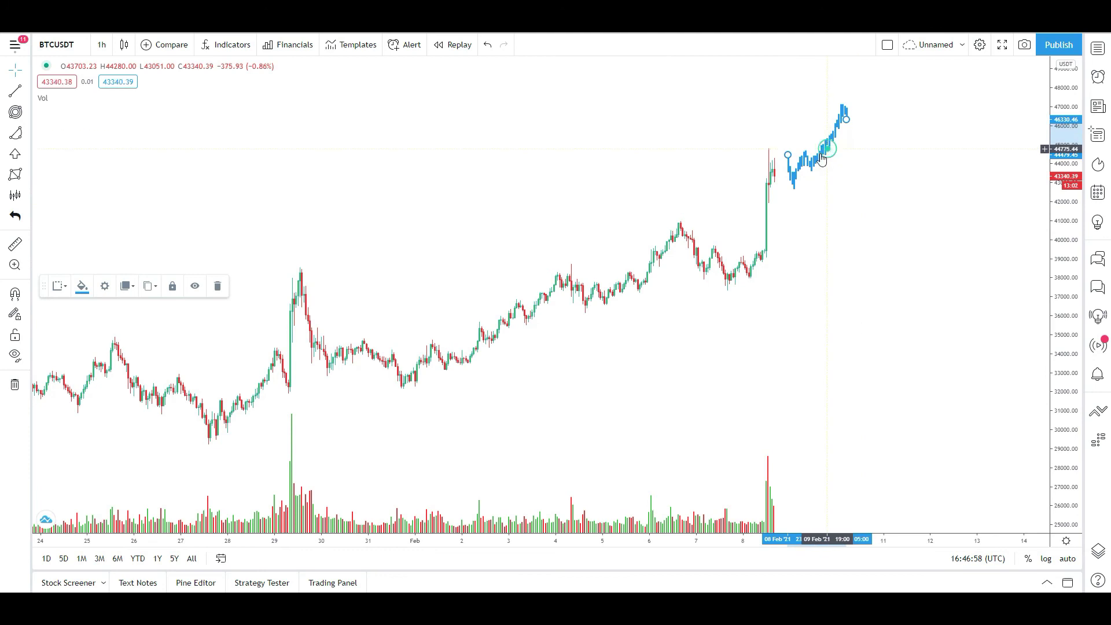
Delete that bars pattern and create another from the 29 to 31 January candles, moving it beyond the latest candle
left_click(218, 286)
left_click(15, 196)
left_click_drag(301, 243, 401, 356)
left_click(353, 328)
left_click_drag(353, 328, 830, 247)
left_click(825, 281)
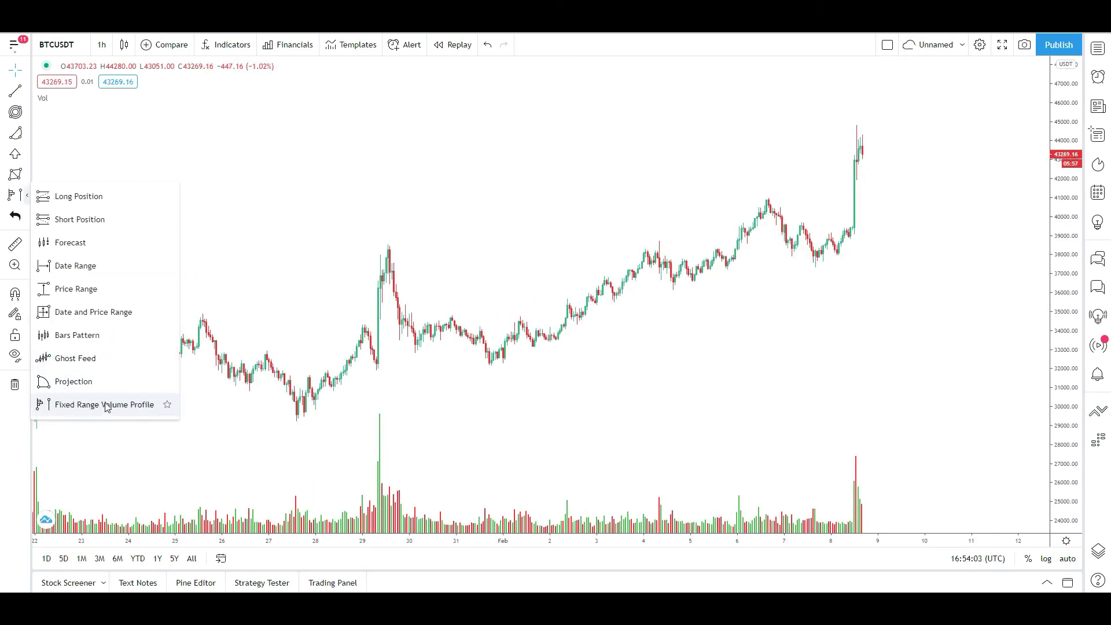
Place an upward arrow icon on the chart at 26 January 14:00, at about 39993
left_click(28, 219)
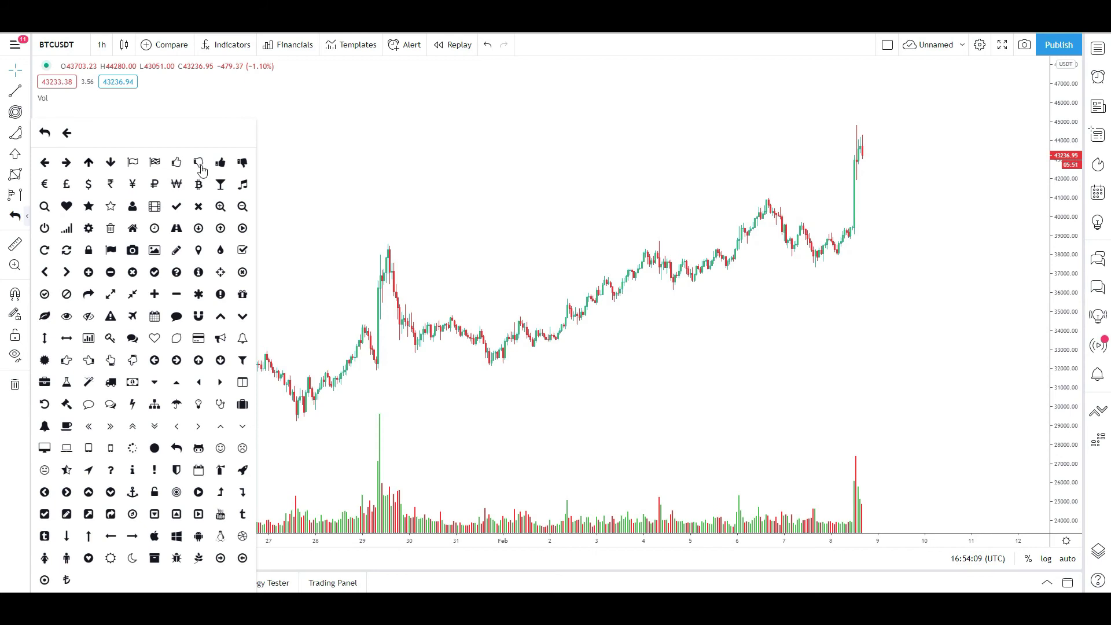
left_click(88, 163)
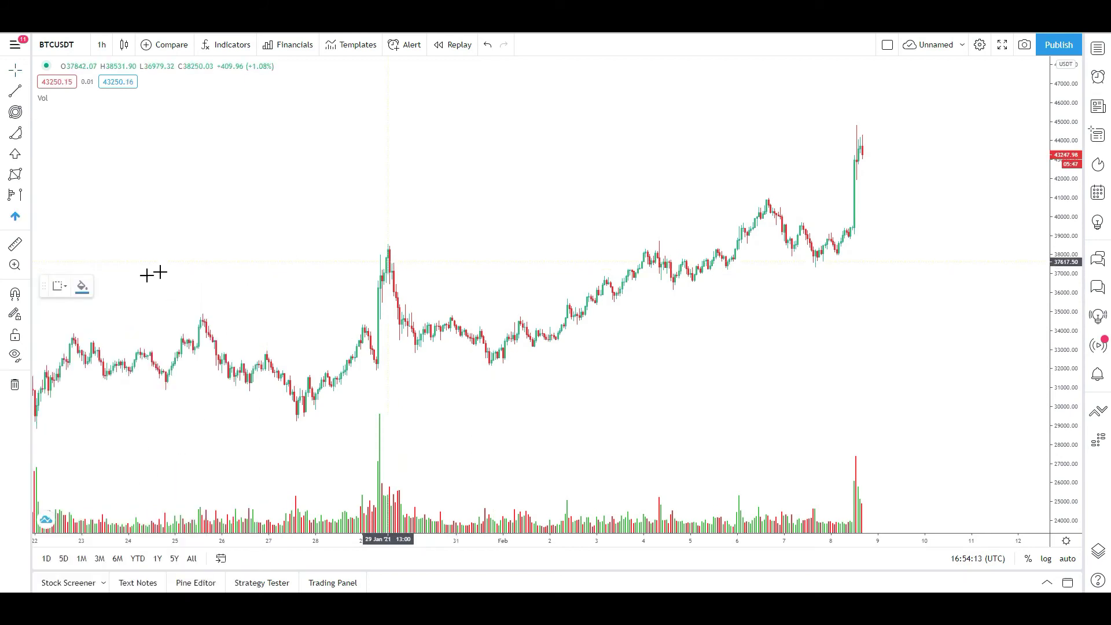
left_click(250, 217)
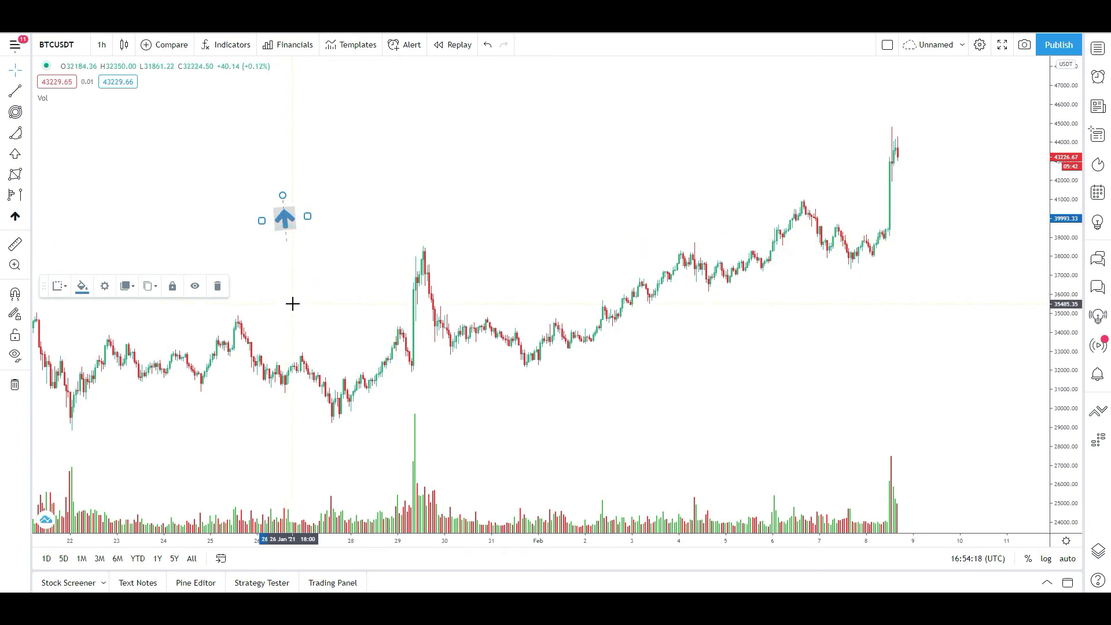
Place a picture icon on the chart in the empty area above the 30 January candles
left_click(26, 216)
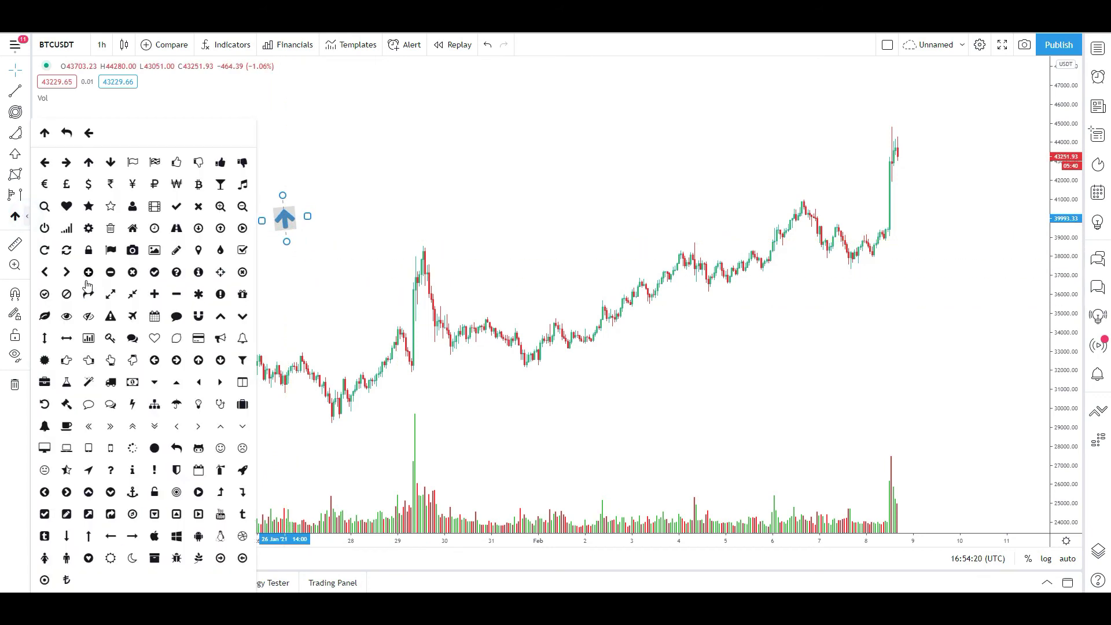
left_click(155, 249)
left_click(466, 243)
left_click(581, 273)
left_click(463, 272)
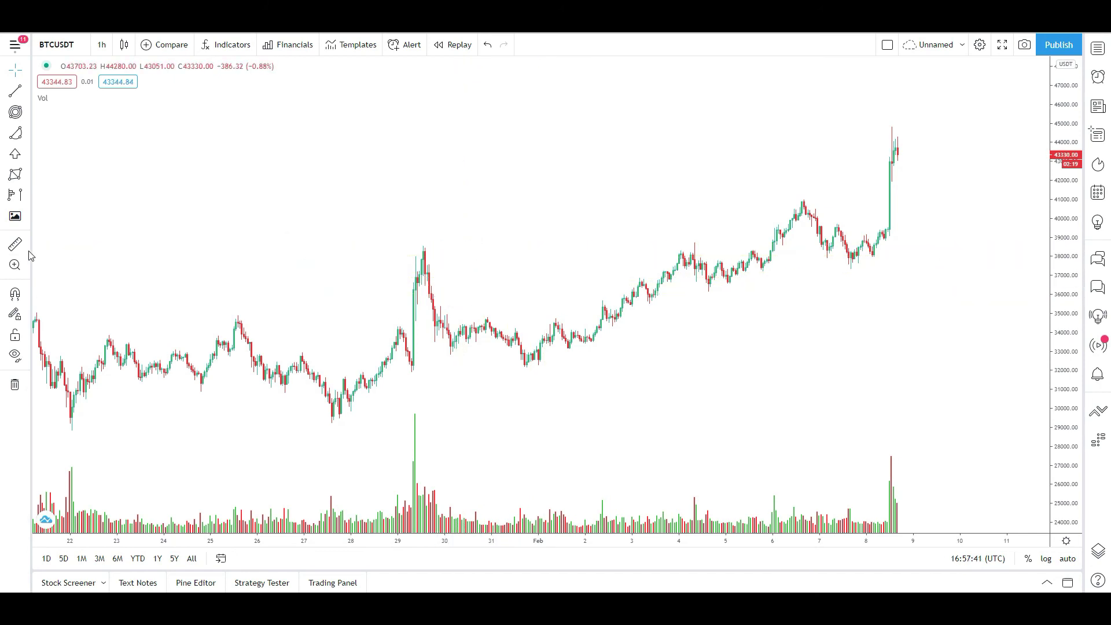
Measure the price move from 29 January 06:00 at about 32104 to 30 January 20:00 at about 38288
left_click(15, 246)
left_click(413, 370)
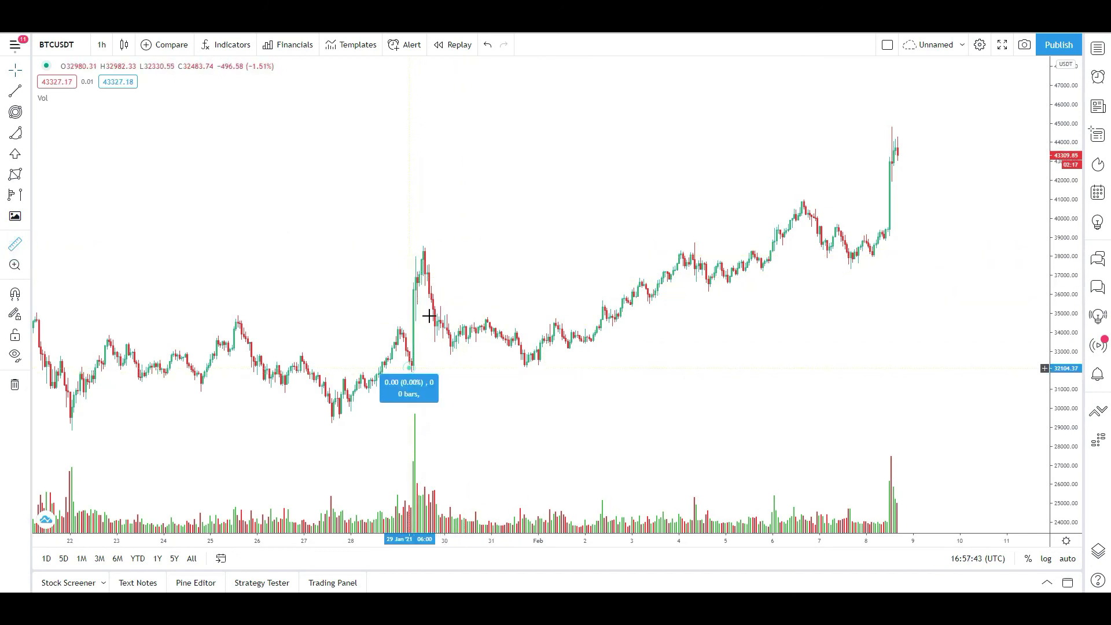
left_click(483, 251)
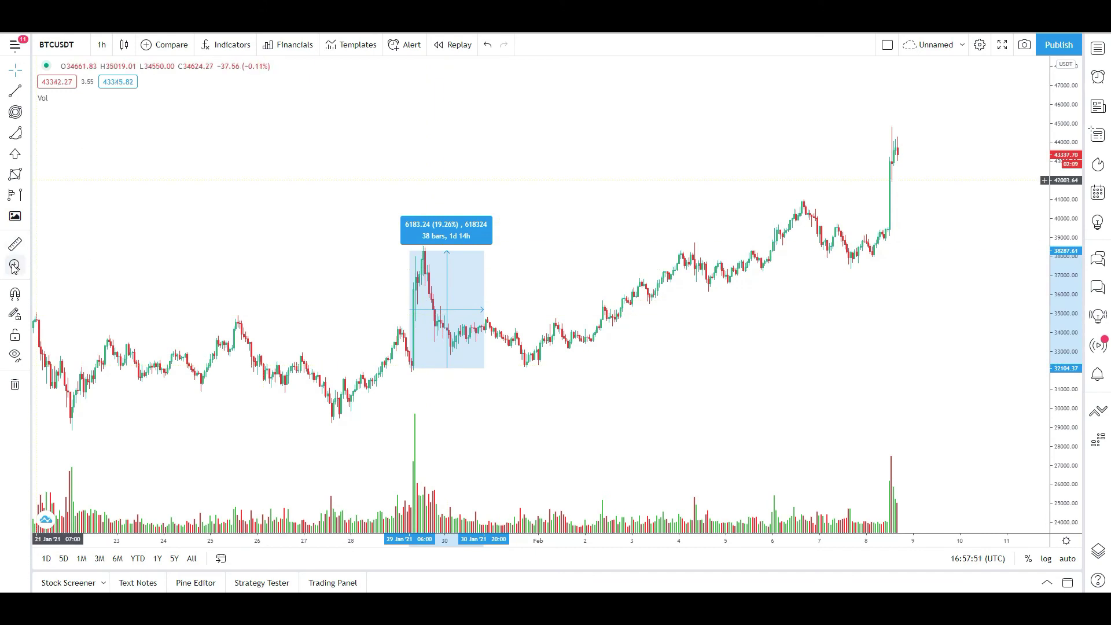
Zoom in on the price area from about 27 January to 9 February and reset the chart view
left_click_drag(291, 238, 945, 380)
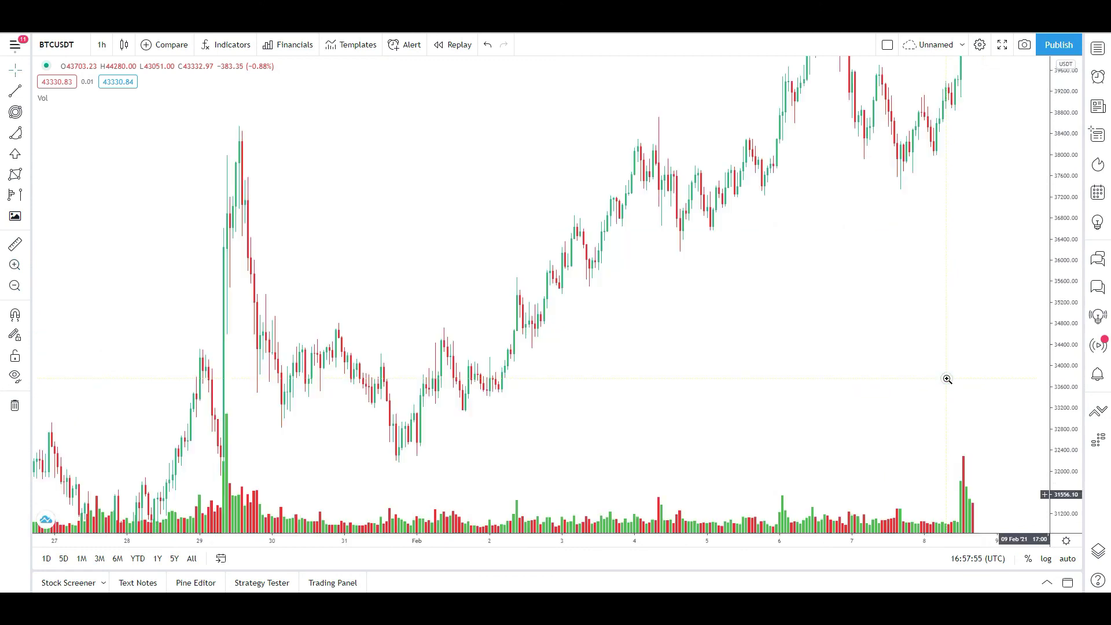
scroll(399, 305, "down", 4)
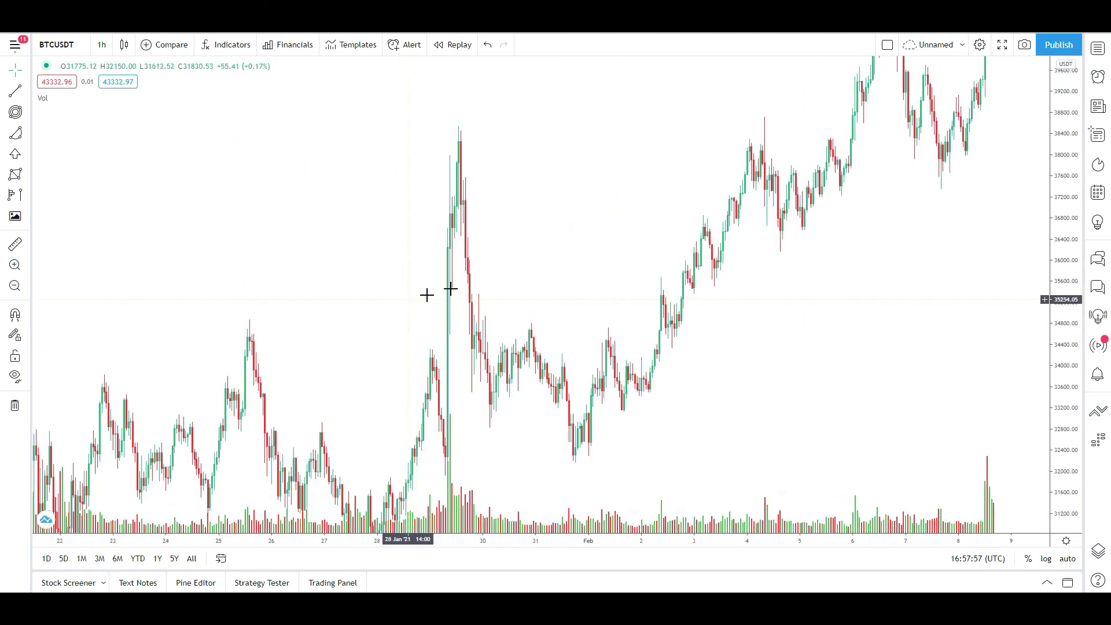
key("alt+r")
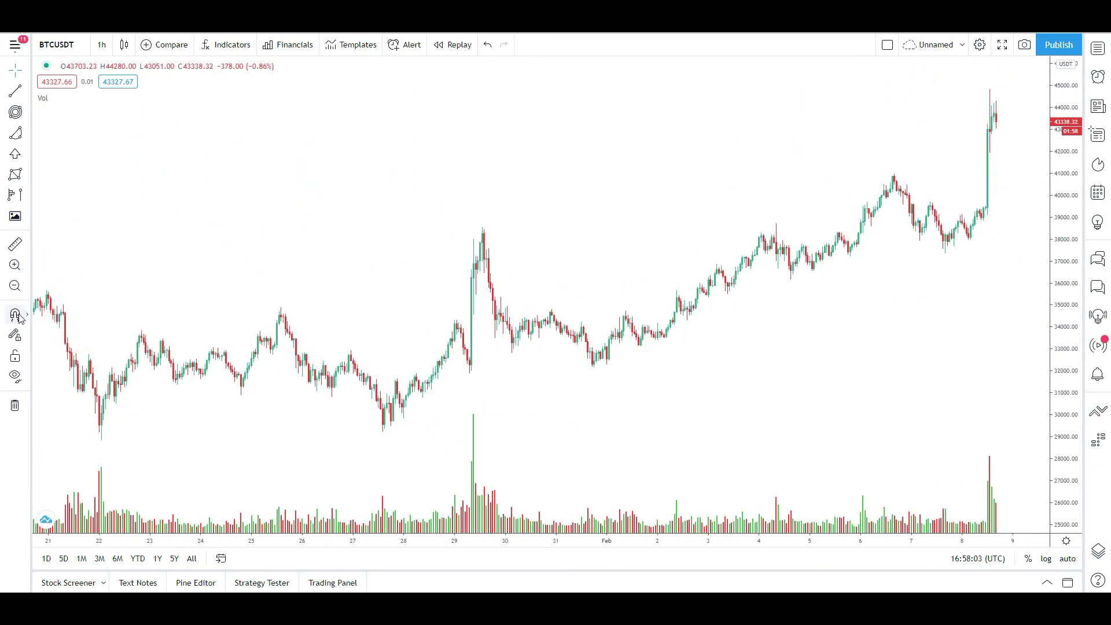
Turn on magnet mode and draw a trend line from 29 January 13:00 at about 38250 to 6 February 07:00 at about 39489
left_click(16, 315)
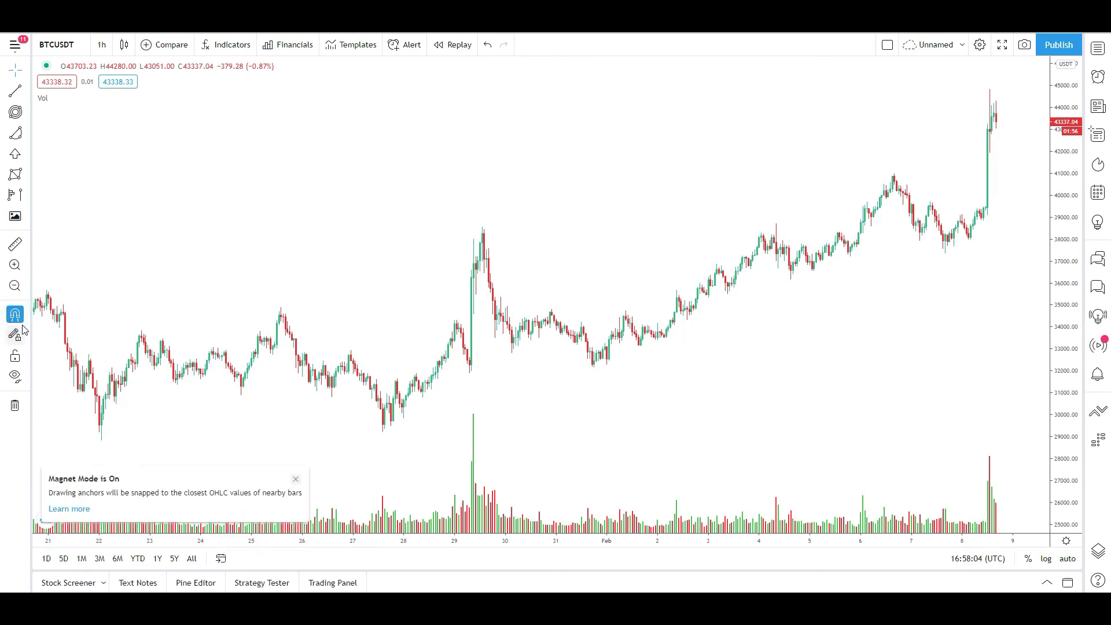
left_click(295, 481)
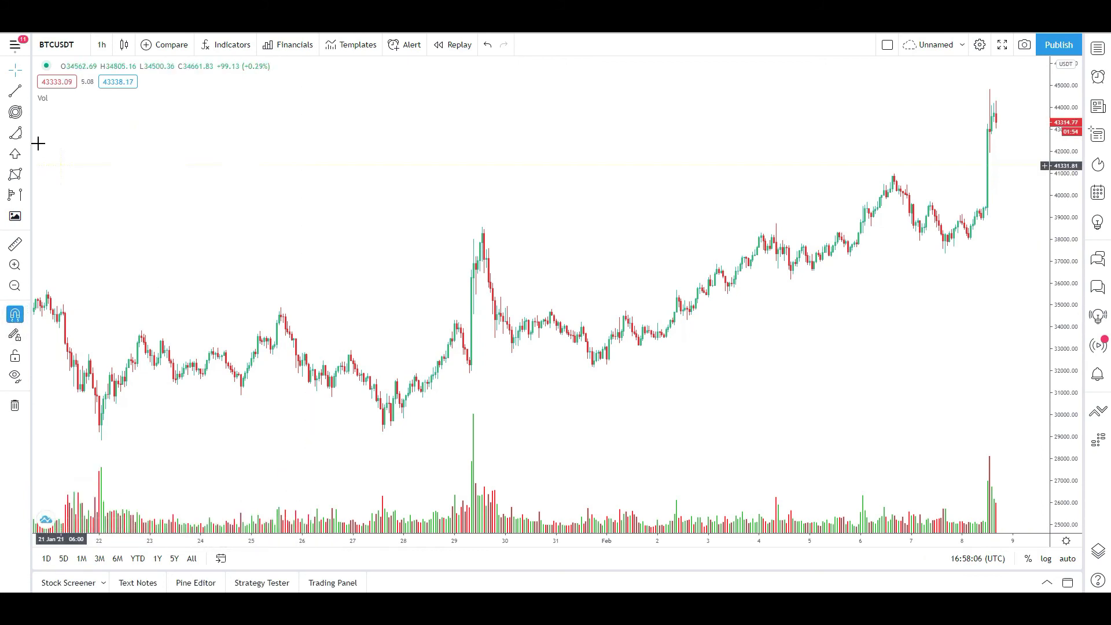
left_click(482, 233)
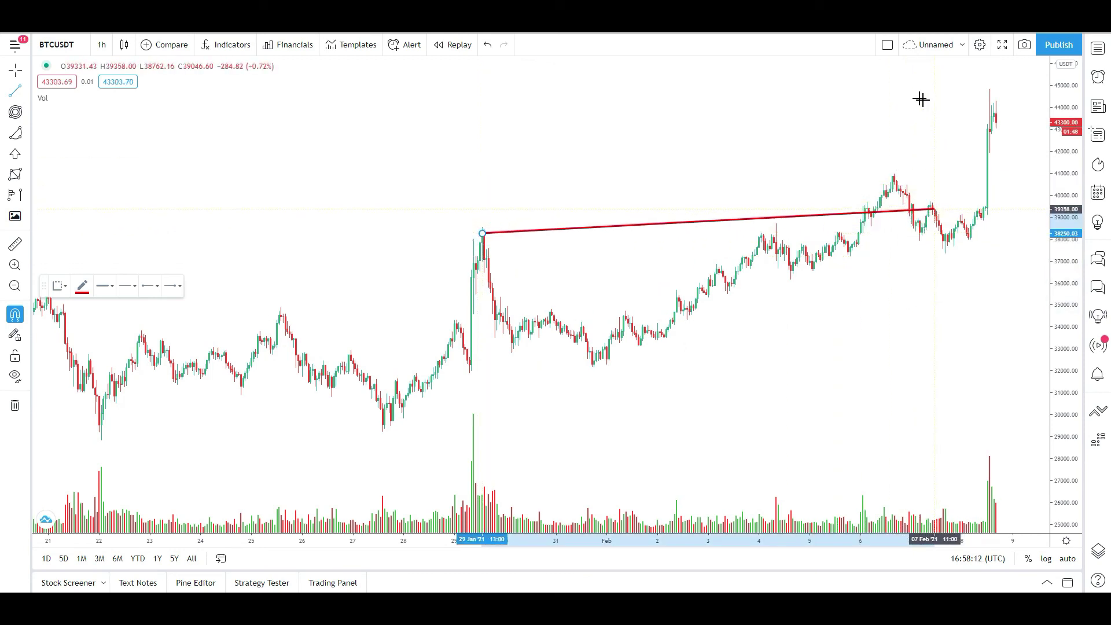
left_click(875, 125)
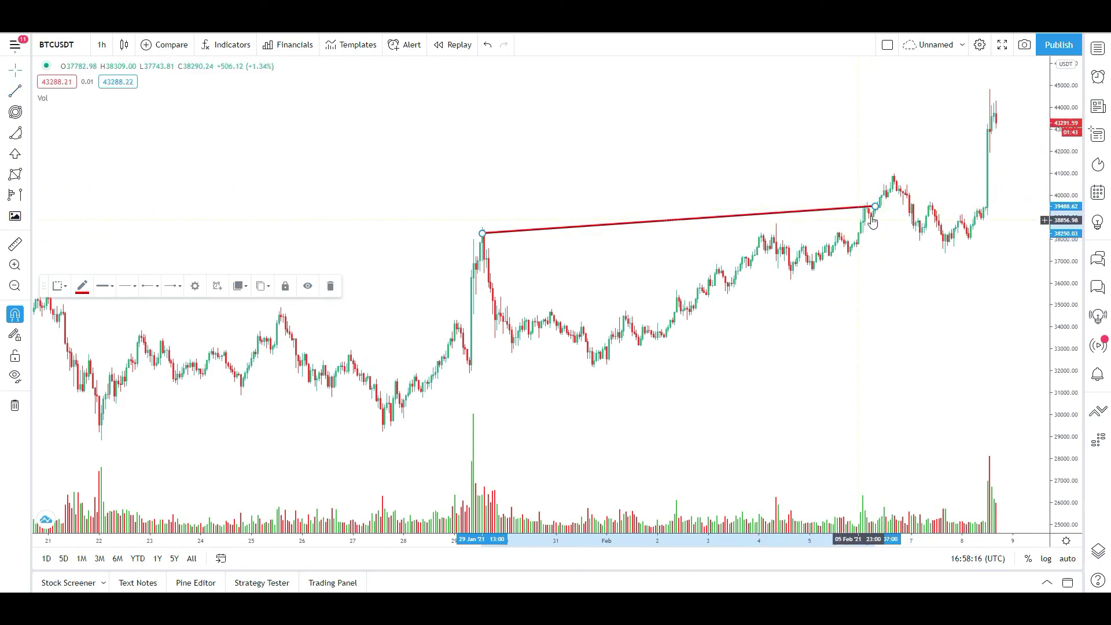
Extend the trend line's end to 7 February 07:00 and shift the line upward to end near 41095, adjusting its start
left_click_drag(880, 178, 925, 94)
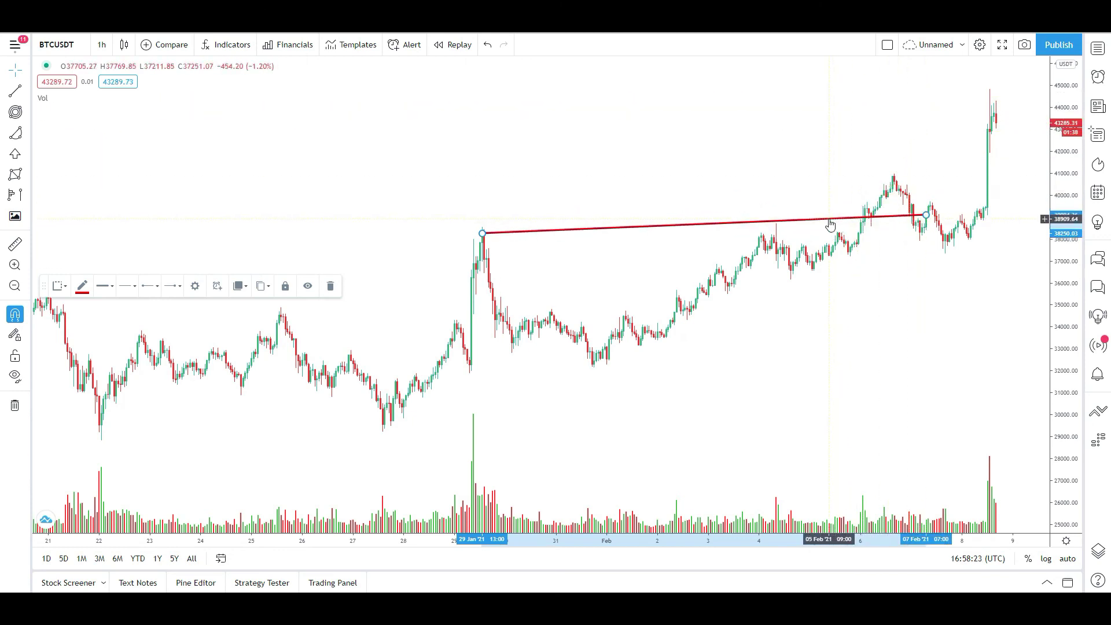
left_click_drag(830, 224, 819, 180)
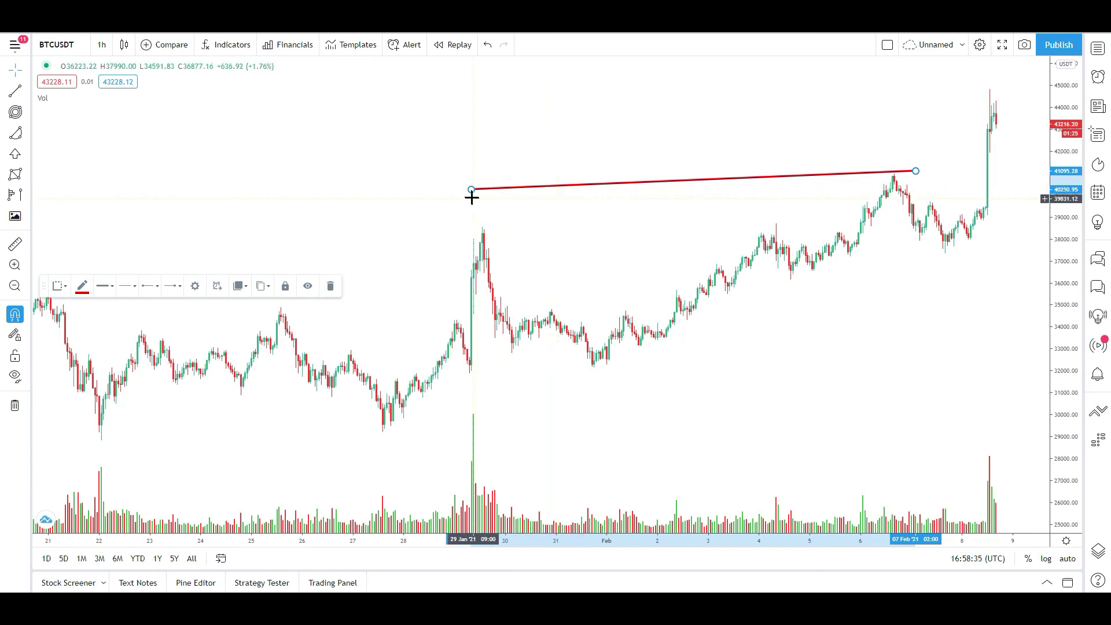
left_click_drag(472, 197, 456, 176)
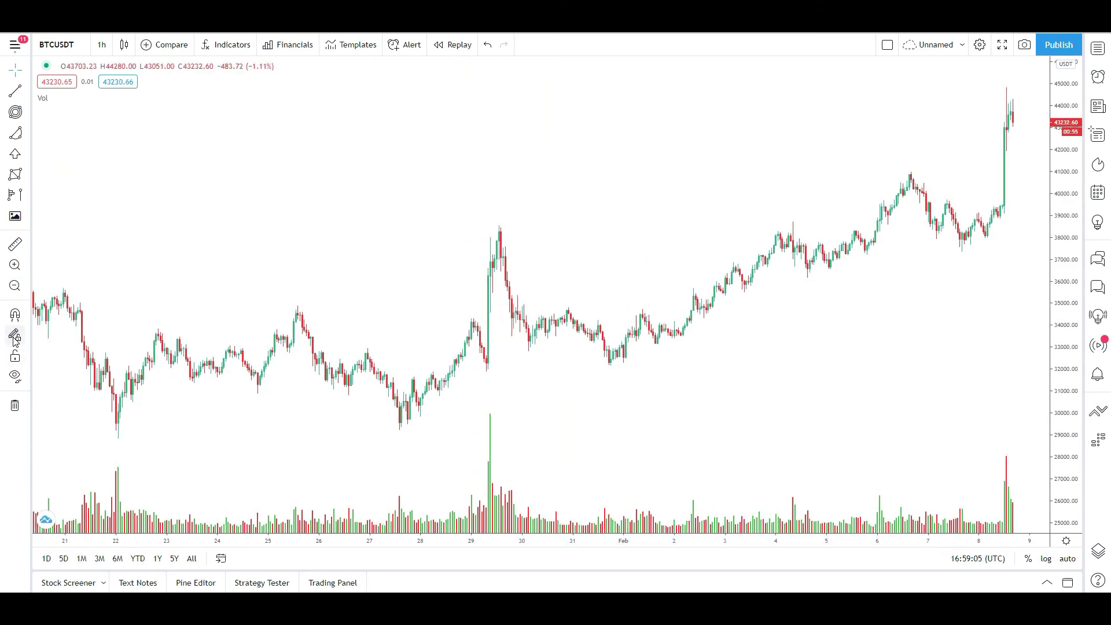
Draw one trend line across the 29 January and 6 February highs and another from 31 January 18:00 near 32064 to 8 February 11:00 near 39568
left_click(16, 90)
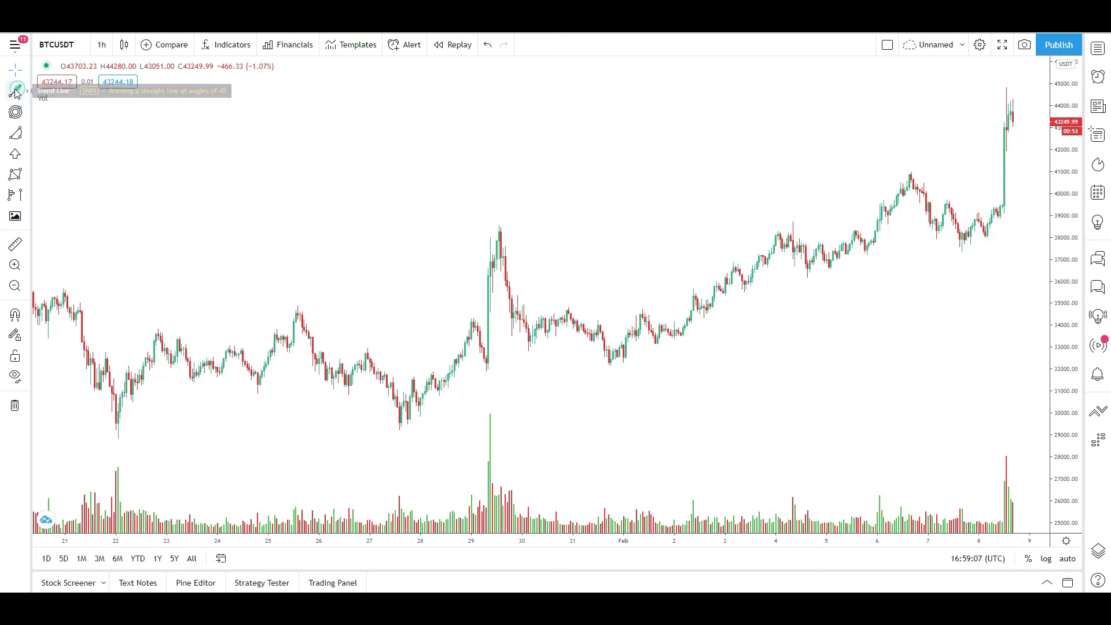
left_click(959, 167)
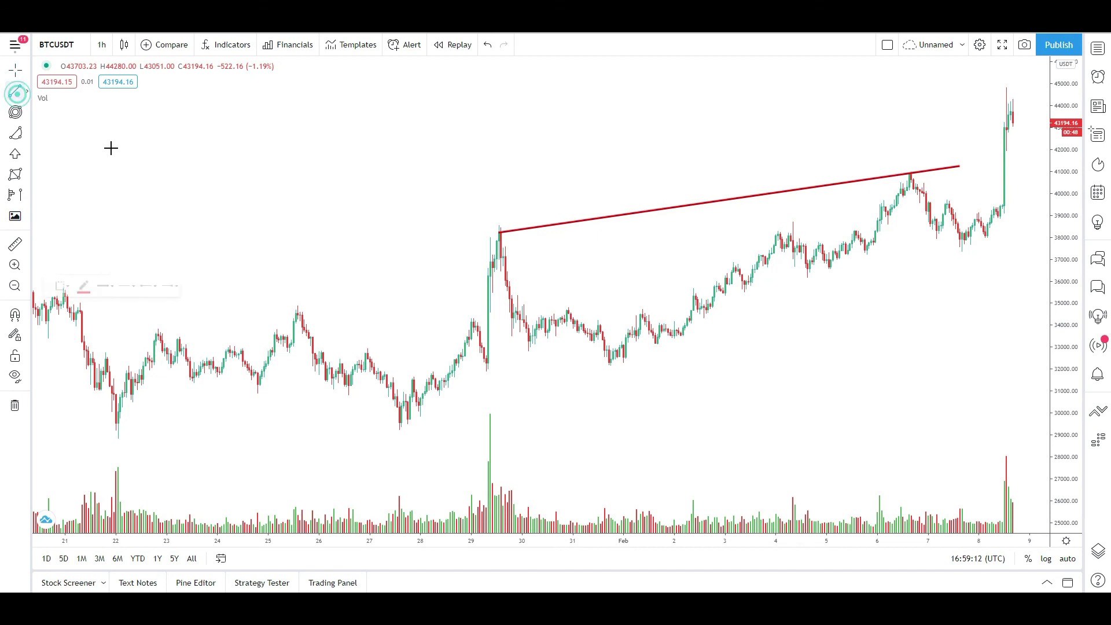
left_click(611, 368)
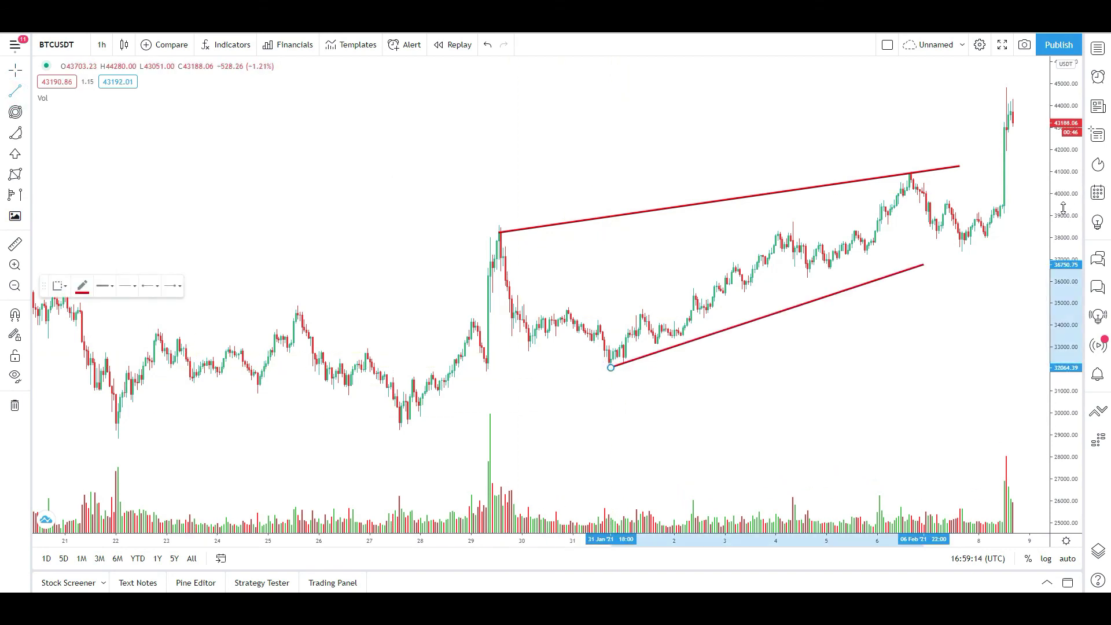
left_click(1002, 203)
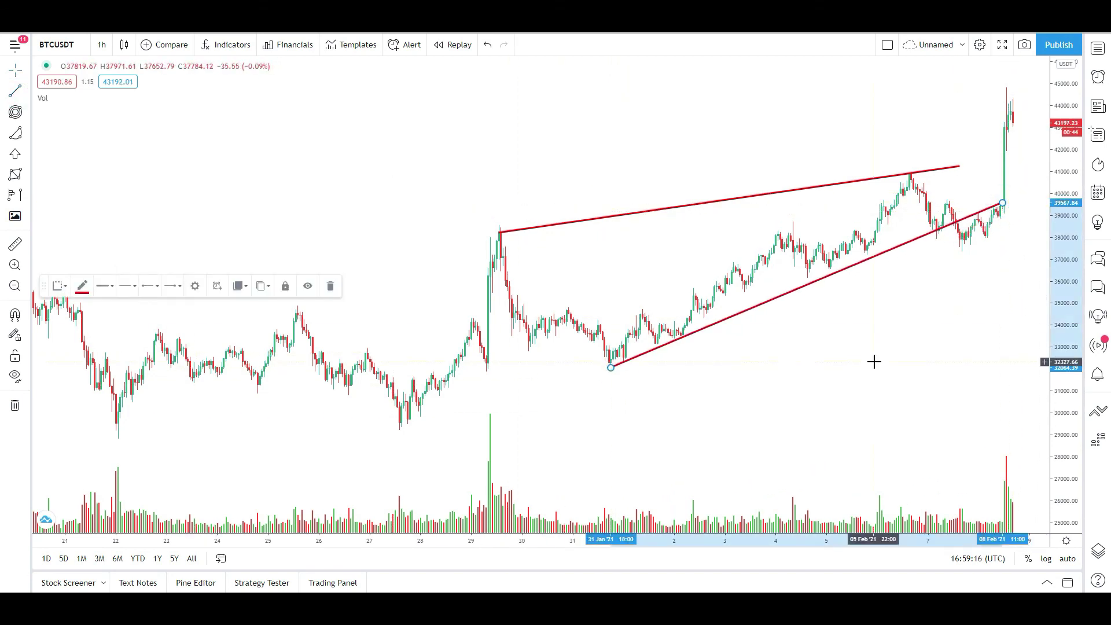
Enable Stay in Drawing Mode and draw three trend lines in succession, the first from 30 January to 8 February near 41279
left_click(9, 93)
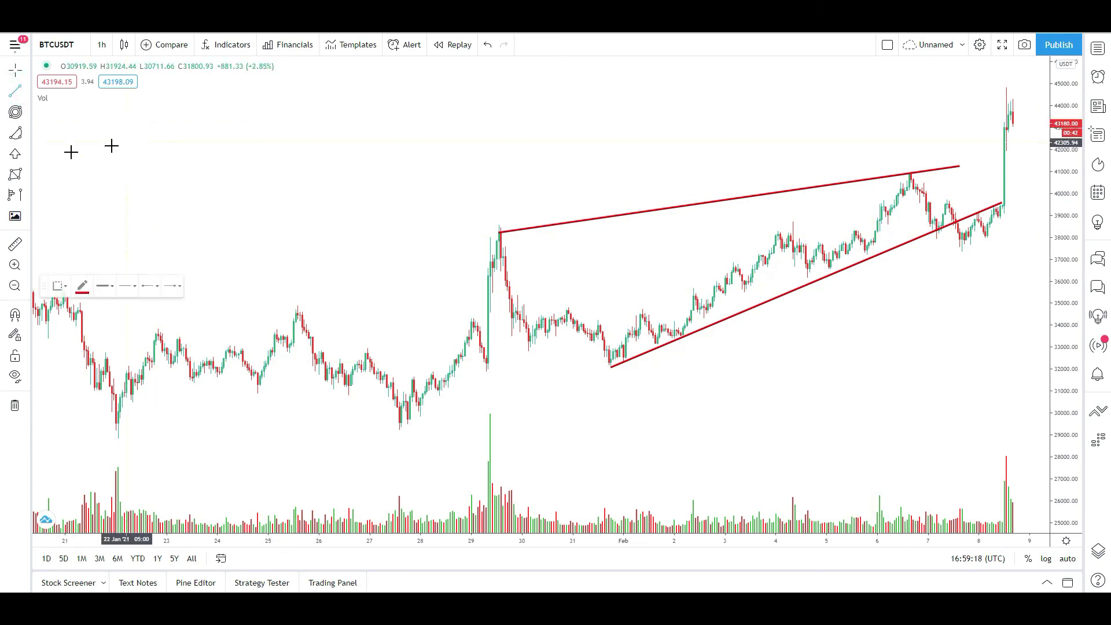
left_click(14, 339)
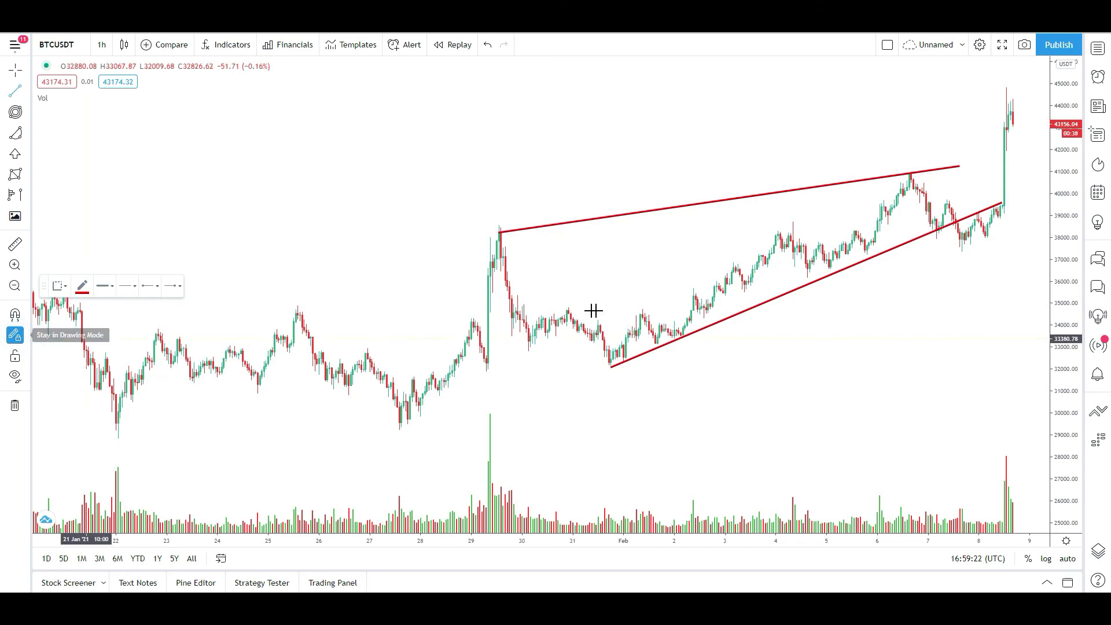
left_click(532, 327)
left_click(1023, 166)
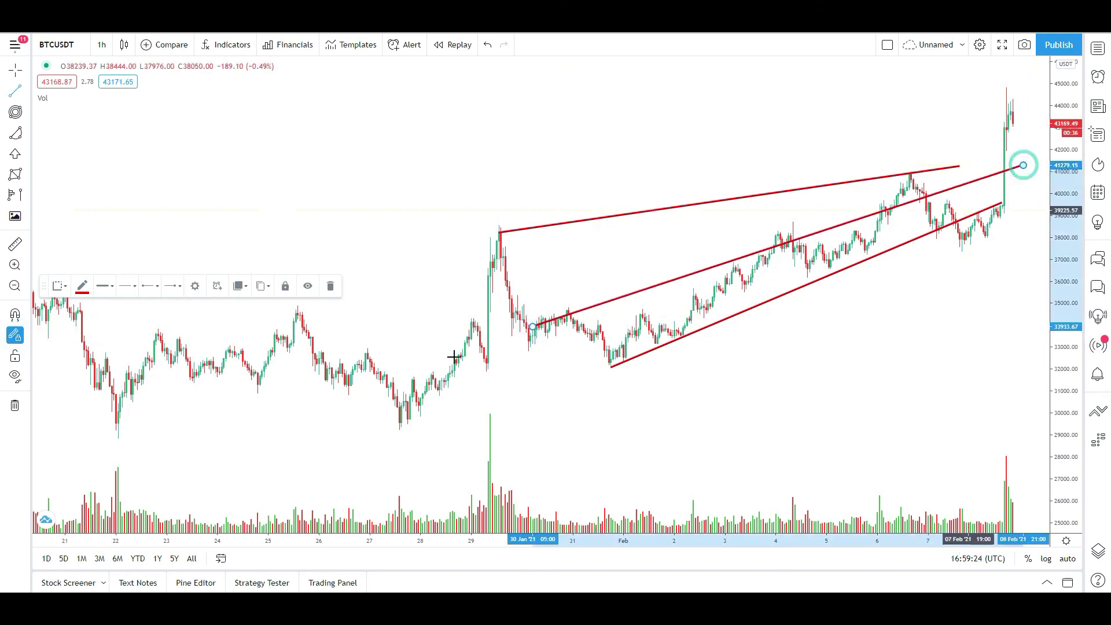
left_click(366, 355)
left_click(499, 224)
left_click(397, 435)
left_click(537, 335)
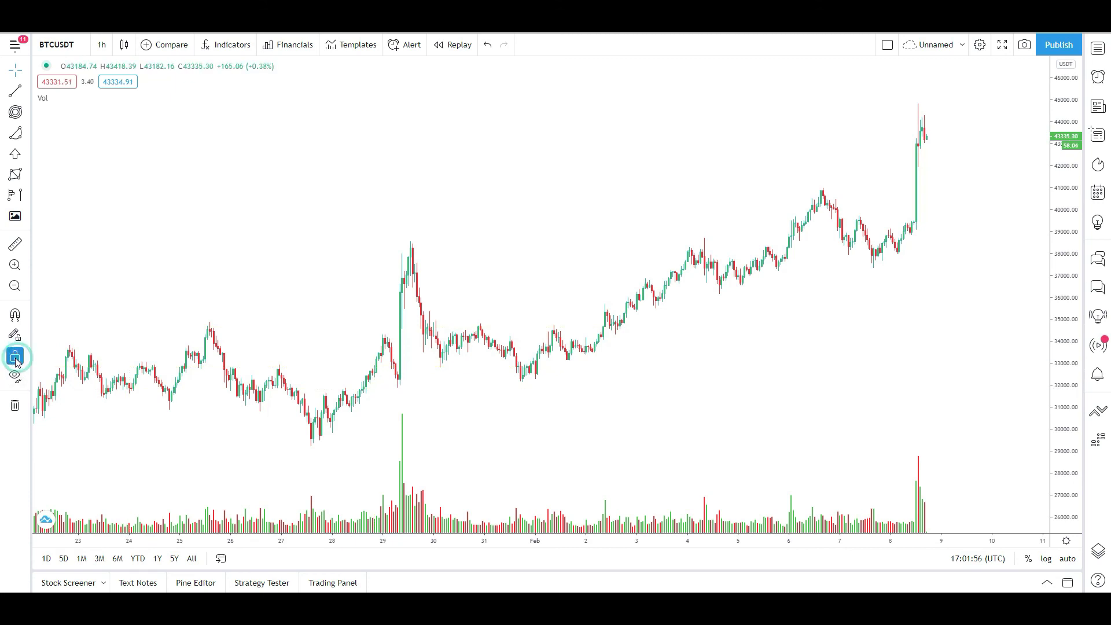
Draw a trend line from 28 January 22:00 at about 37541 to 5 February 05:00 at about 40068 and lock all drawings
left_click(15, 91)
left_click(379, 263)
left_click(749, 208)
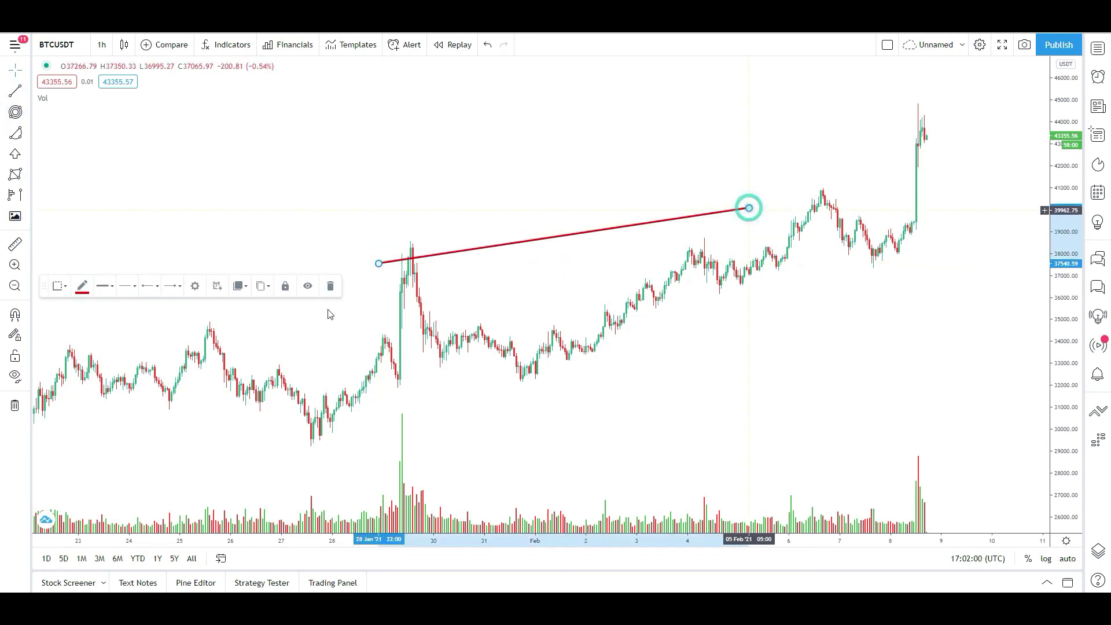
left_click(15, 359)
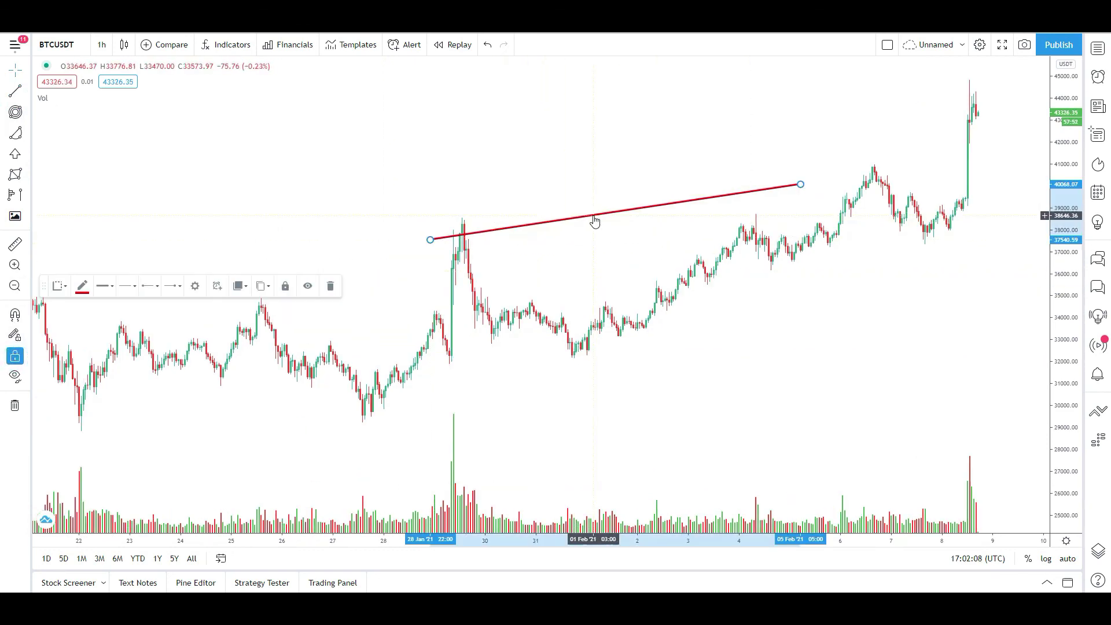
Try to move the locked trend line, and unlock all drawings to raise its start above the 29 January peak
left_click_drag(593, 216, 605, 260)
left_click_drag(423, 305, 452, 243)
left_click(14, 356)
left_click(290, 417)
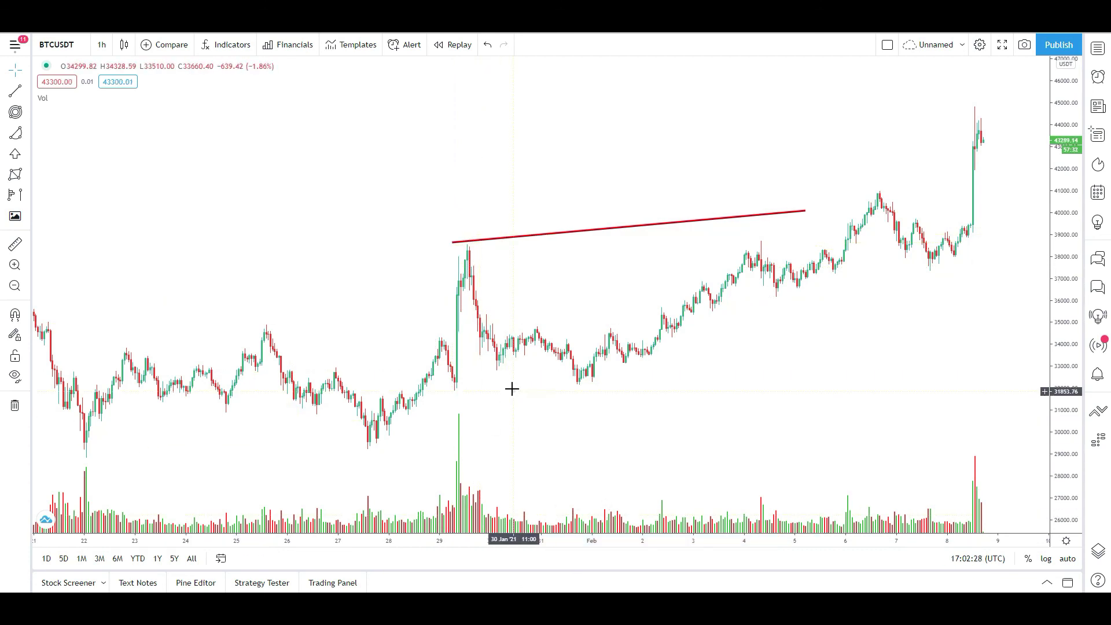
Hide all drawings and show them again, repeating the toggle several times
left_click_drag(511, 387, 496, 359)
left_click(15, 380)
left_click(14, 377)
left_click(15, 377)
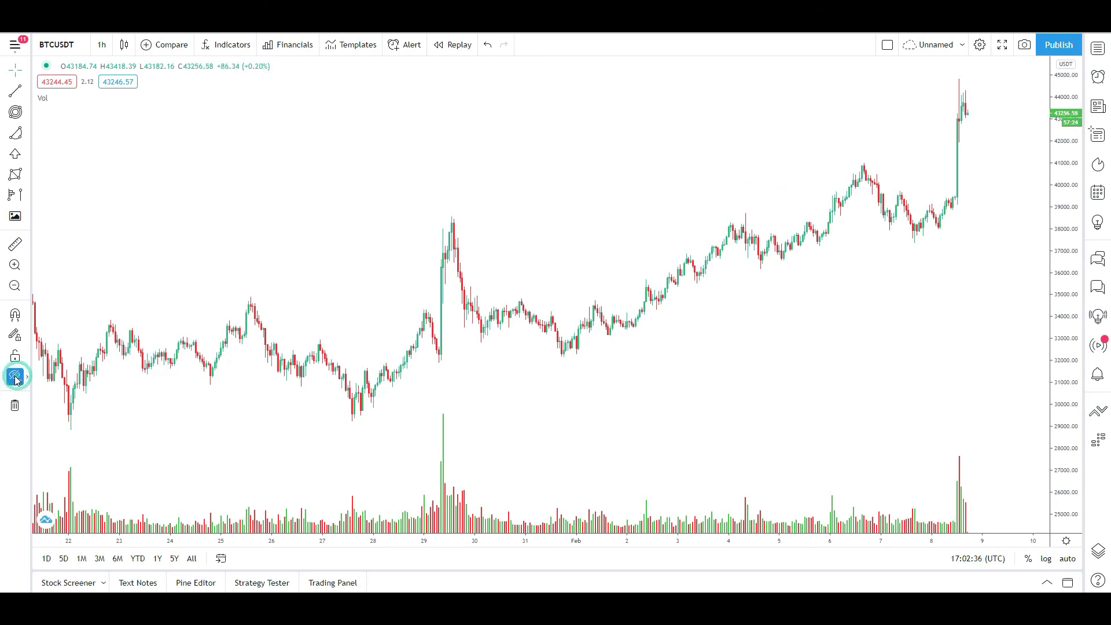
left_click(15, 380)
left_click(15, 379)
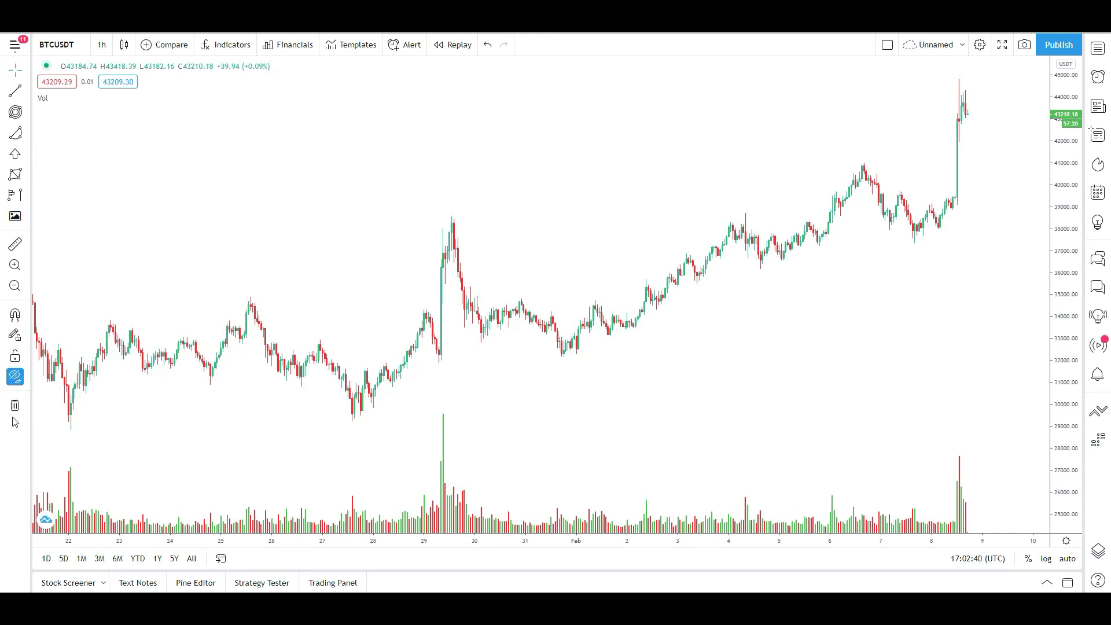
left_click(15, 377)
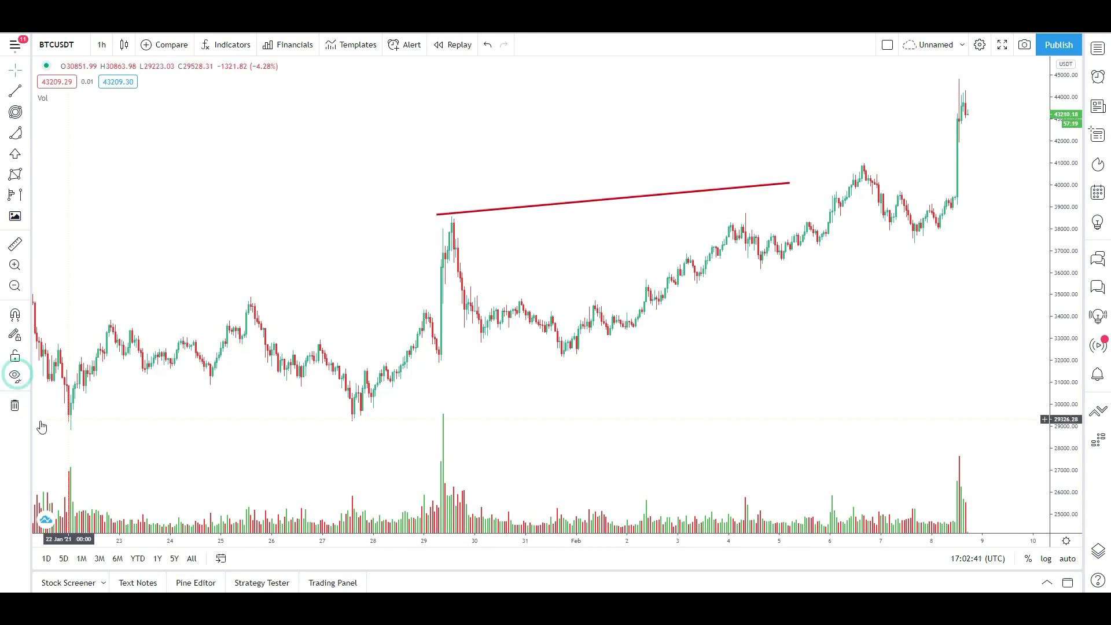
Remove all drawings from the chart
left_click(15, 408)
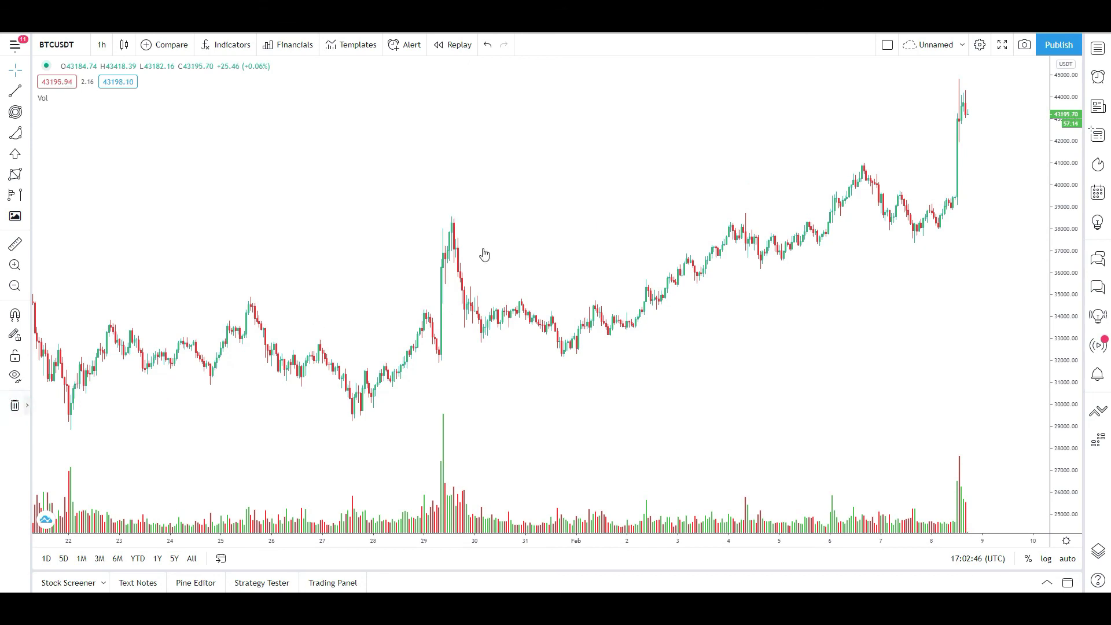
scroll(502, 280, "down", 3)
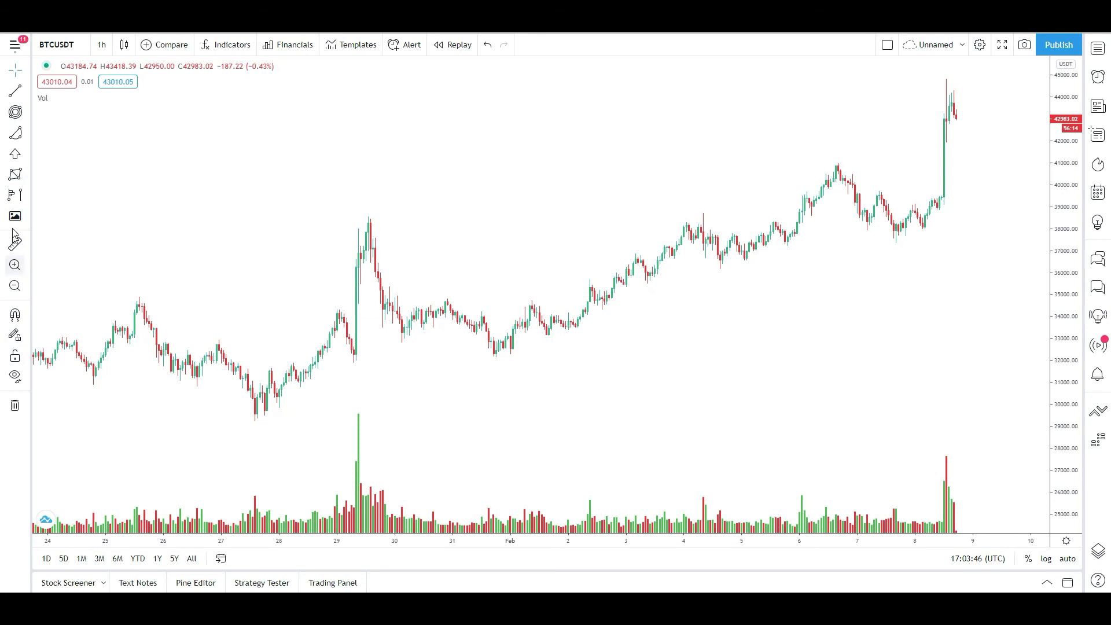
left_click(23, 299)
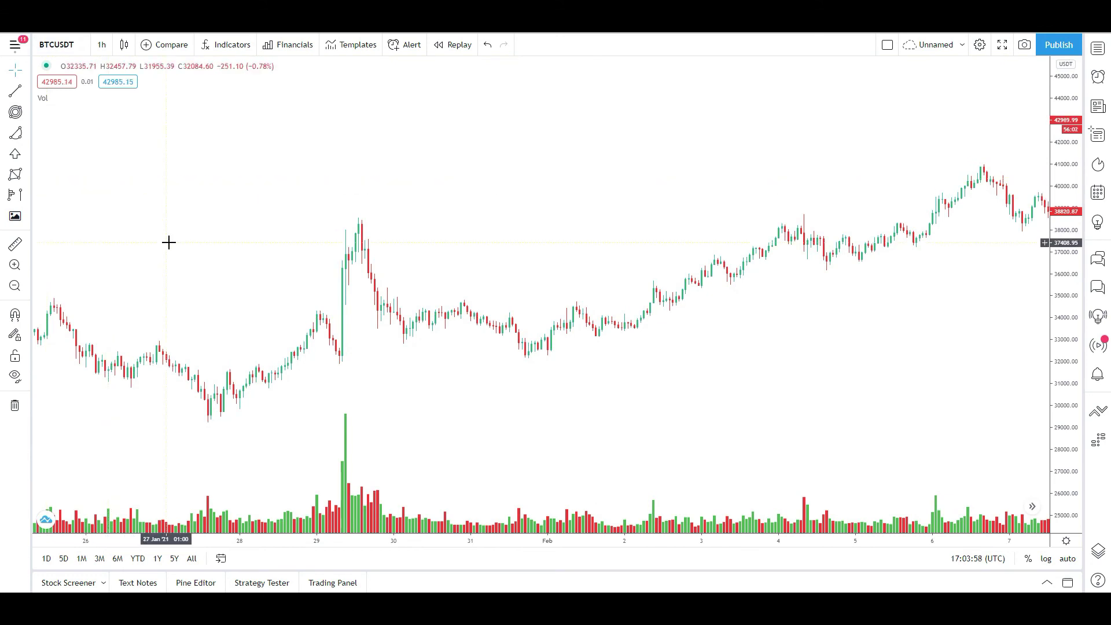
scroll(582, 335, "down", 3)
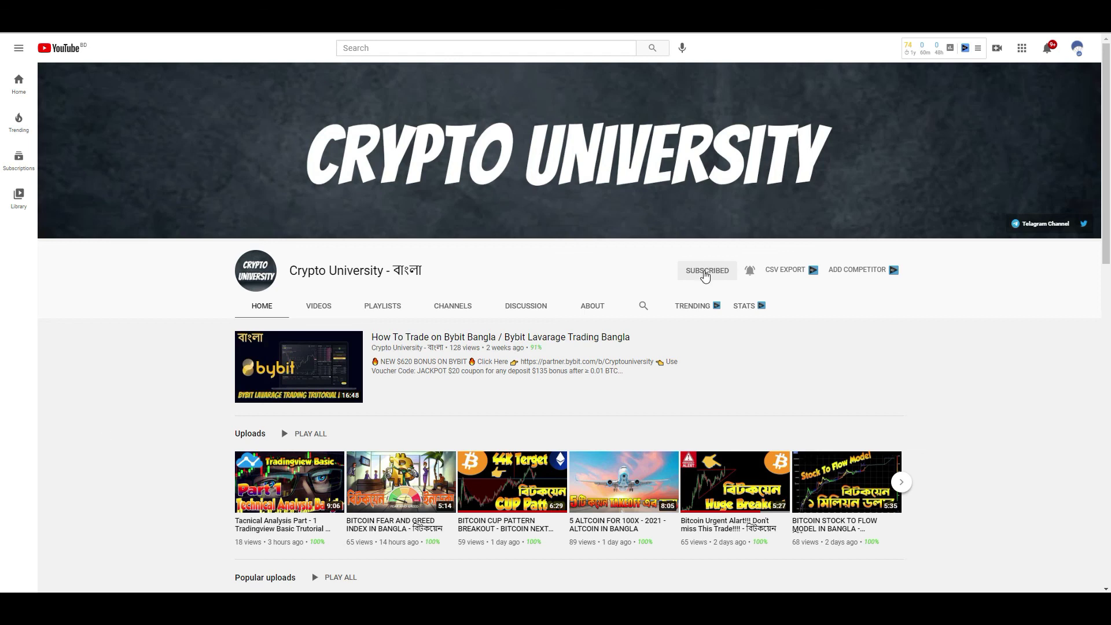
Switch to the Crypto University channel page on YouTube and turn on all notifications for it
left_click(751, 270)
left_click(757, 291)
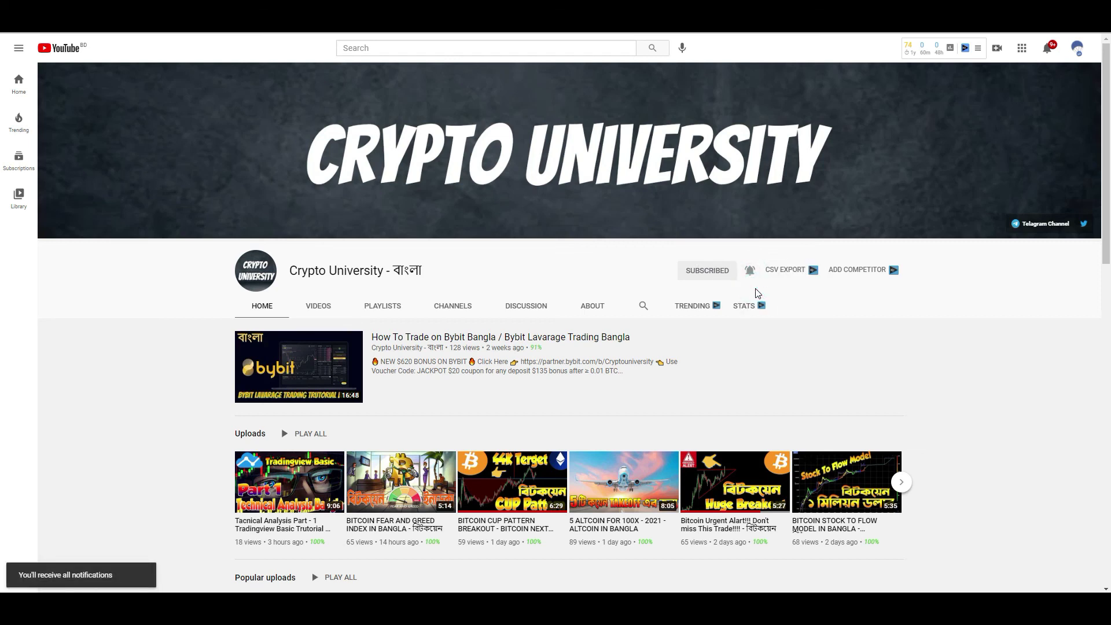